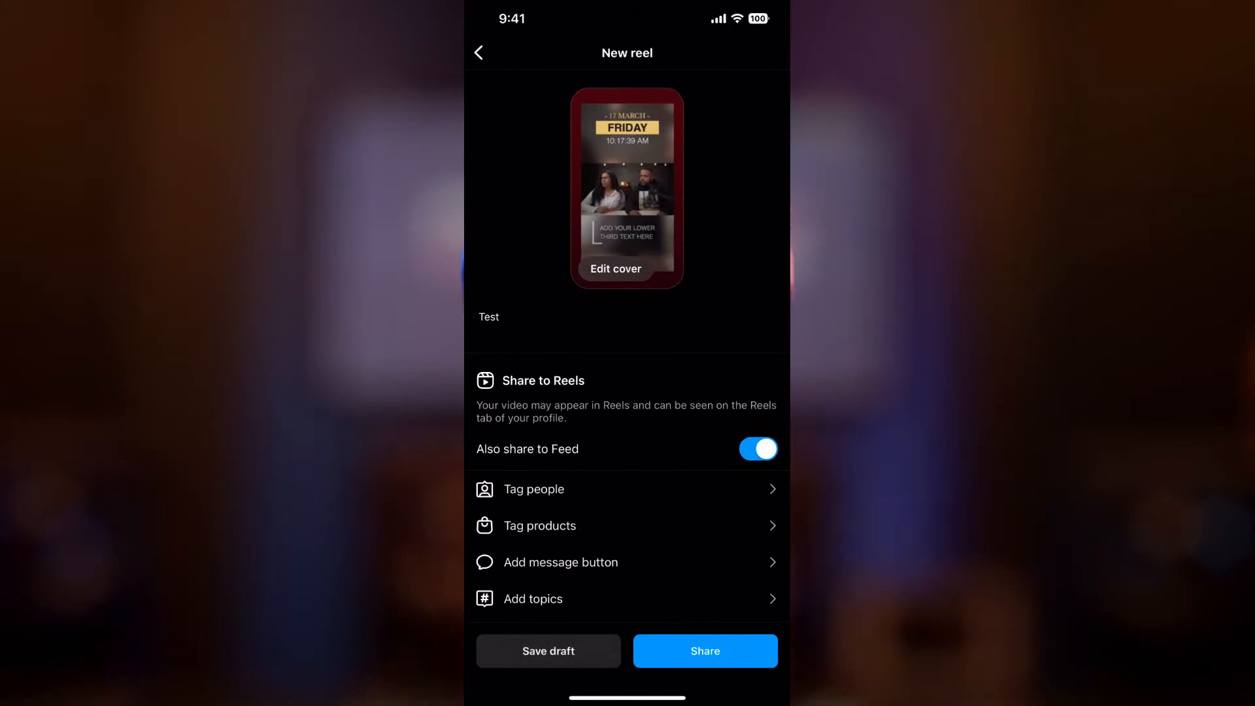
Share the reel captioned "Test" and open it from the profile's post grid
{"action": "left_click", "coordinate": [705, 651]}
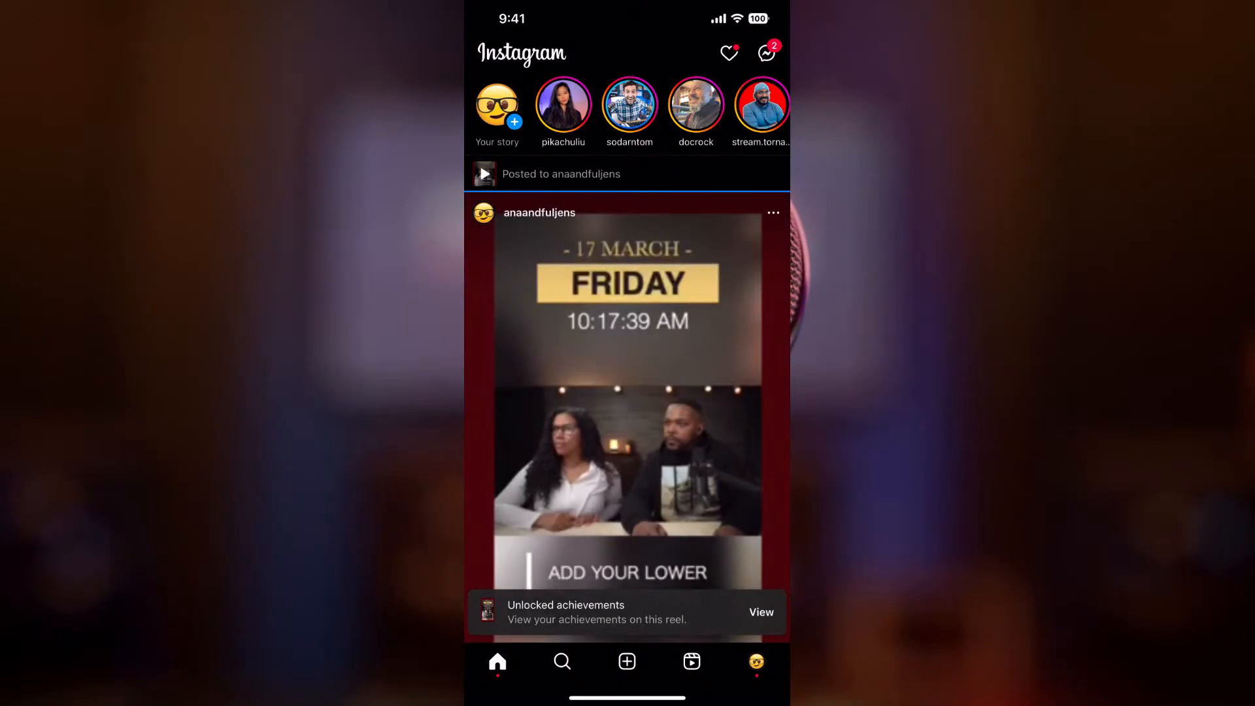
{"action": "left_click", "coordinate": [756, 661]}
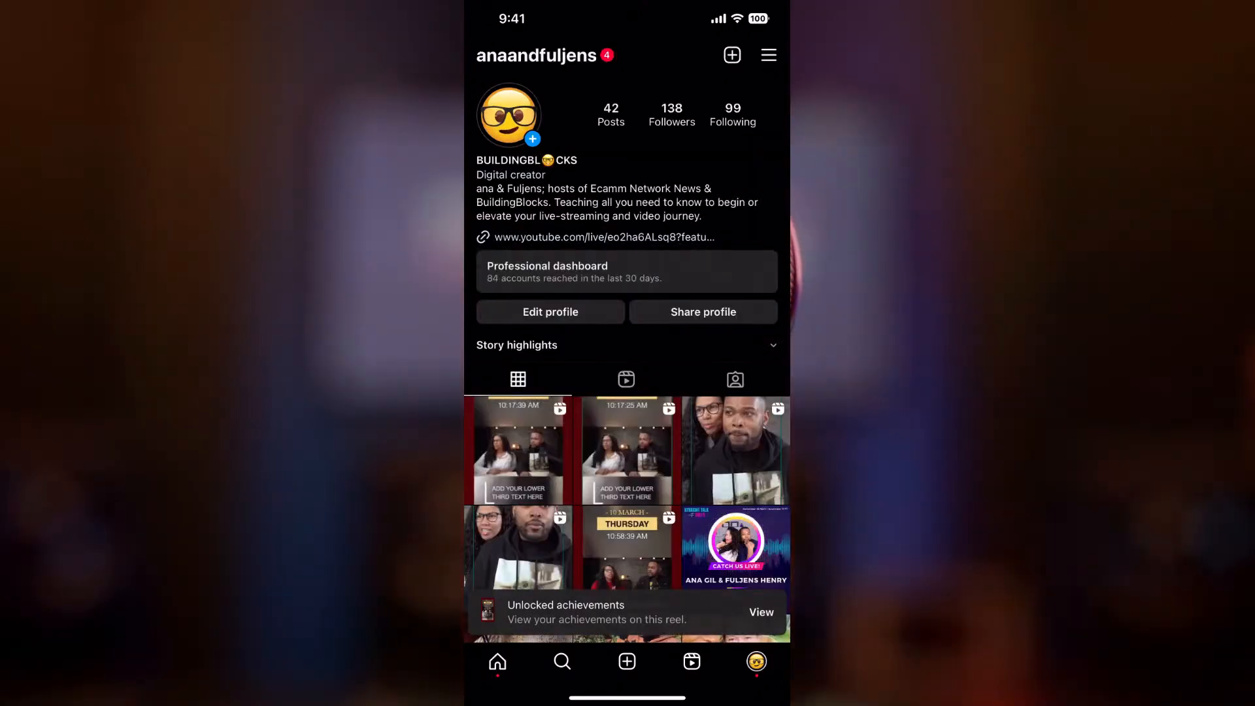
{"action": "left_click", "coordinate": [518, 451]}
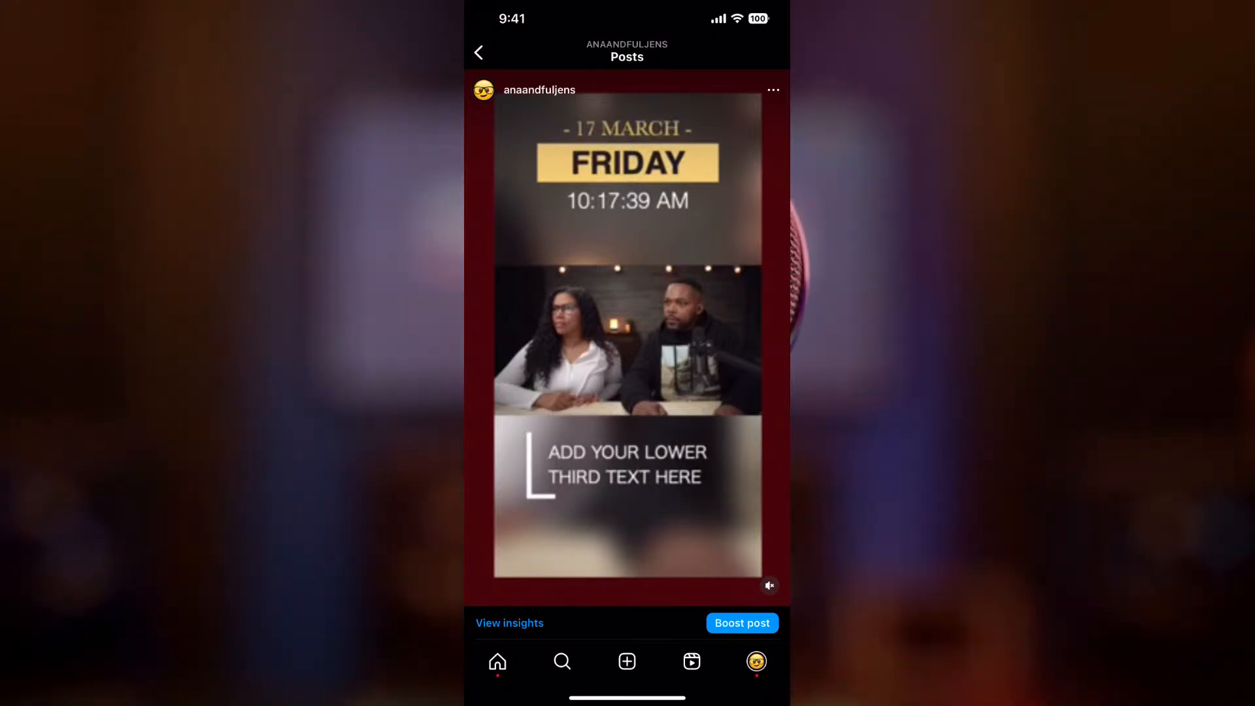
View the newest reel full screen from the profile's reels collection and return to the profile
{"action": "left_click", "coordinate": [478, 53]}
{"action": "left_click", "coordinate": [627, 379]}
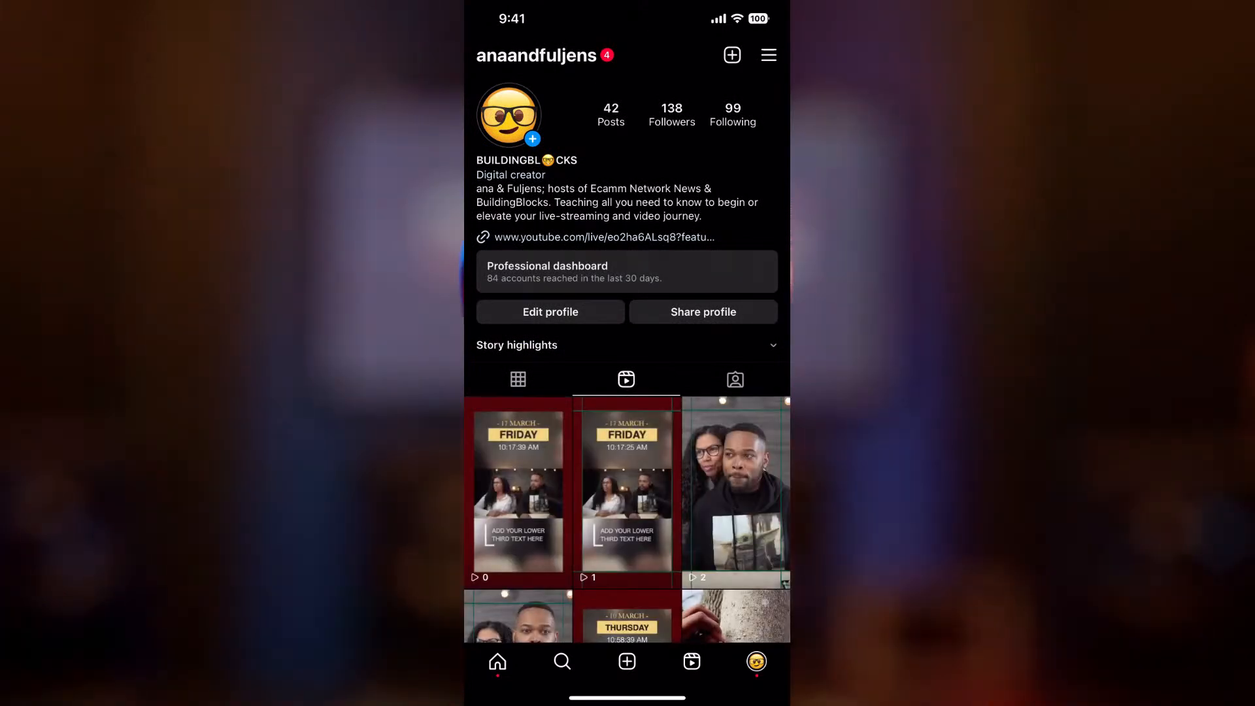
{"action": "left_click", "coordinate": [518, 490]}
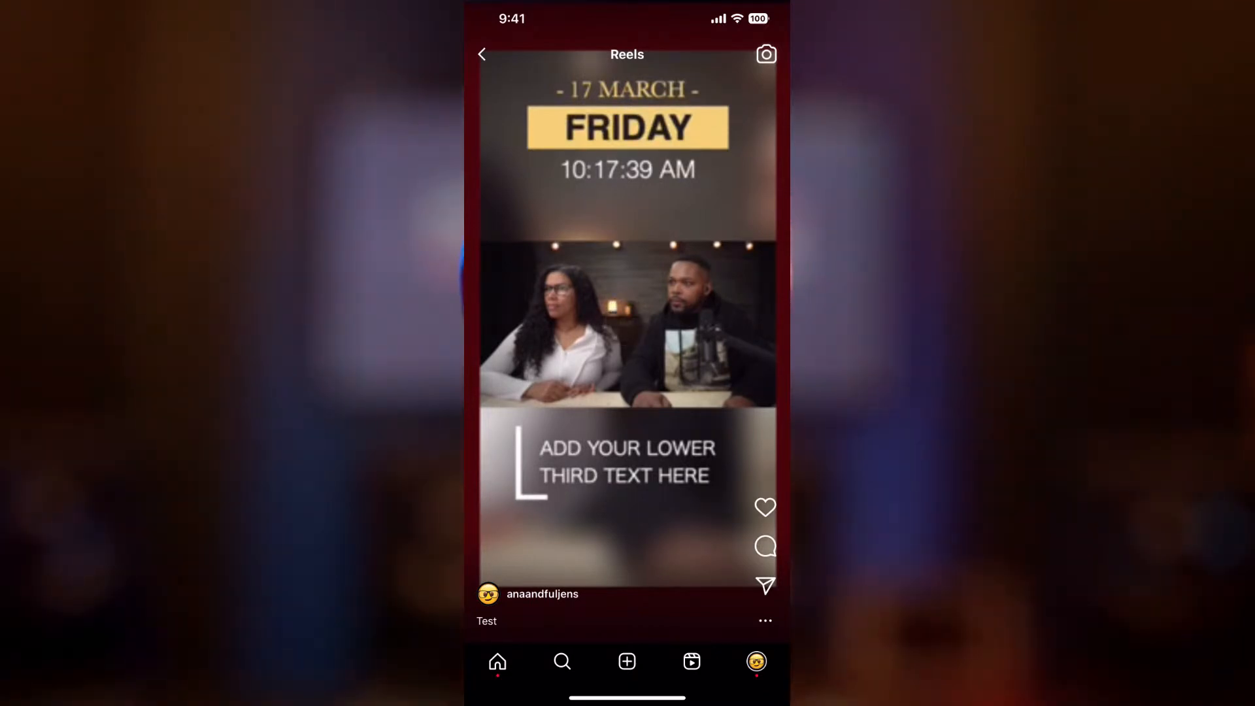
{"action": "left_click", "coordinate": [481, 54]}
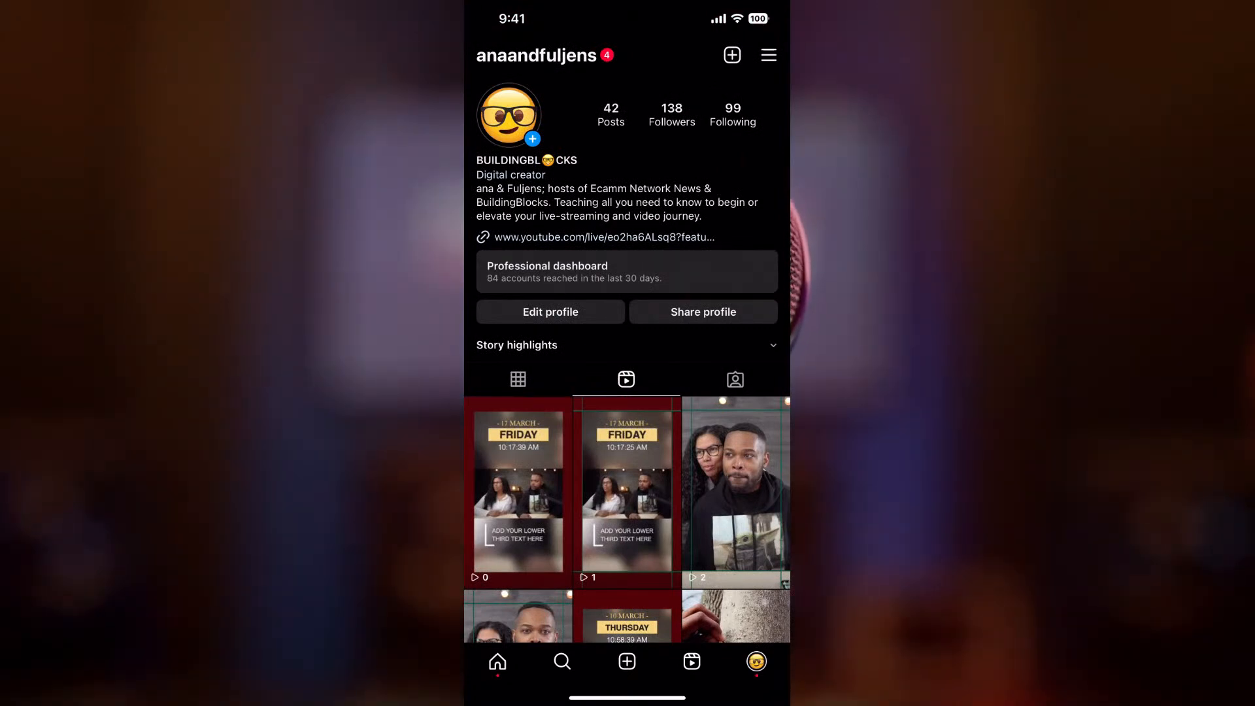
{"action": "left_click", "coordinate": [518, 490]}
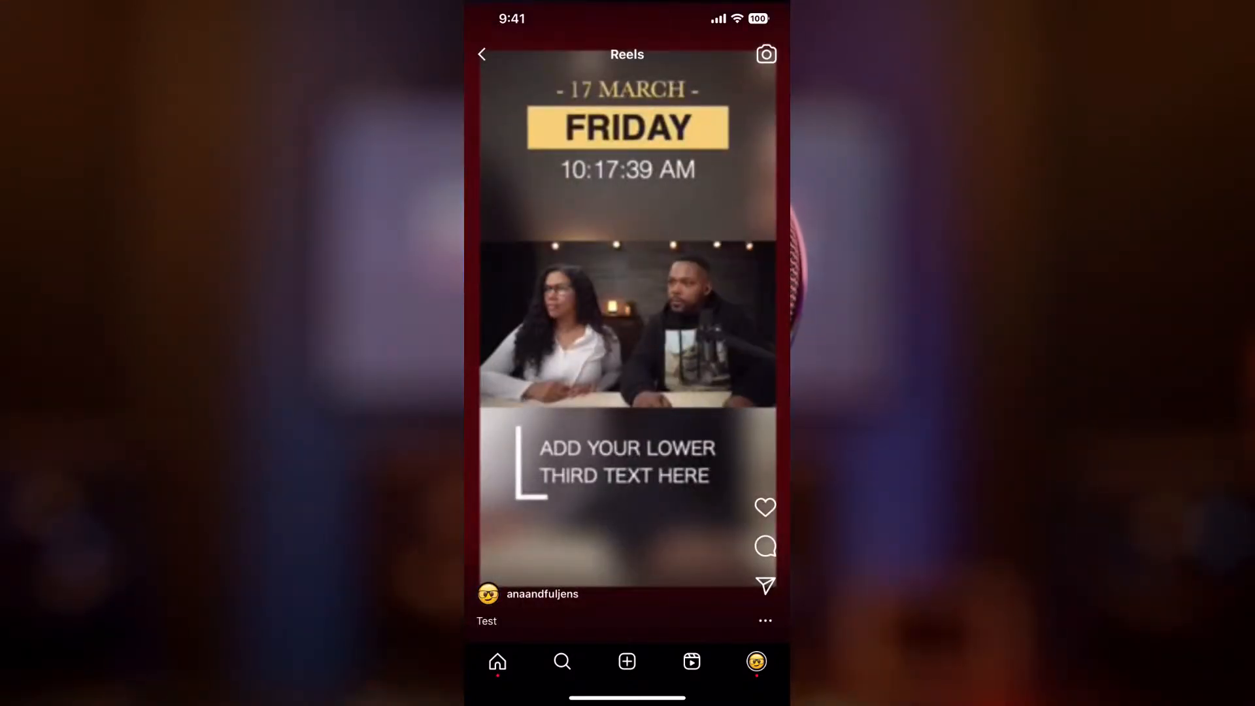
{"action": "left_click", "coordinate": [482, 54]}
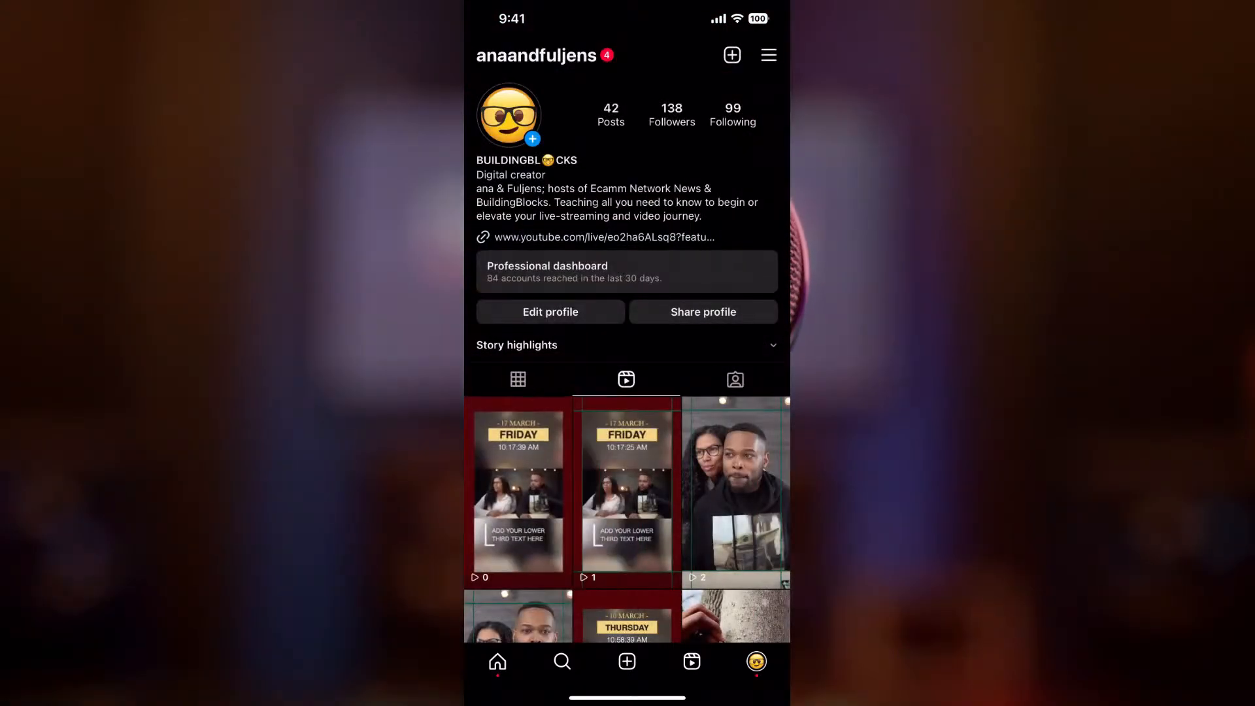
Check the new reel in the home feed and switch to the personal account's profile
{"action": "left_click", "coordinate": [498, 661]}
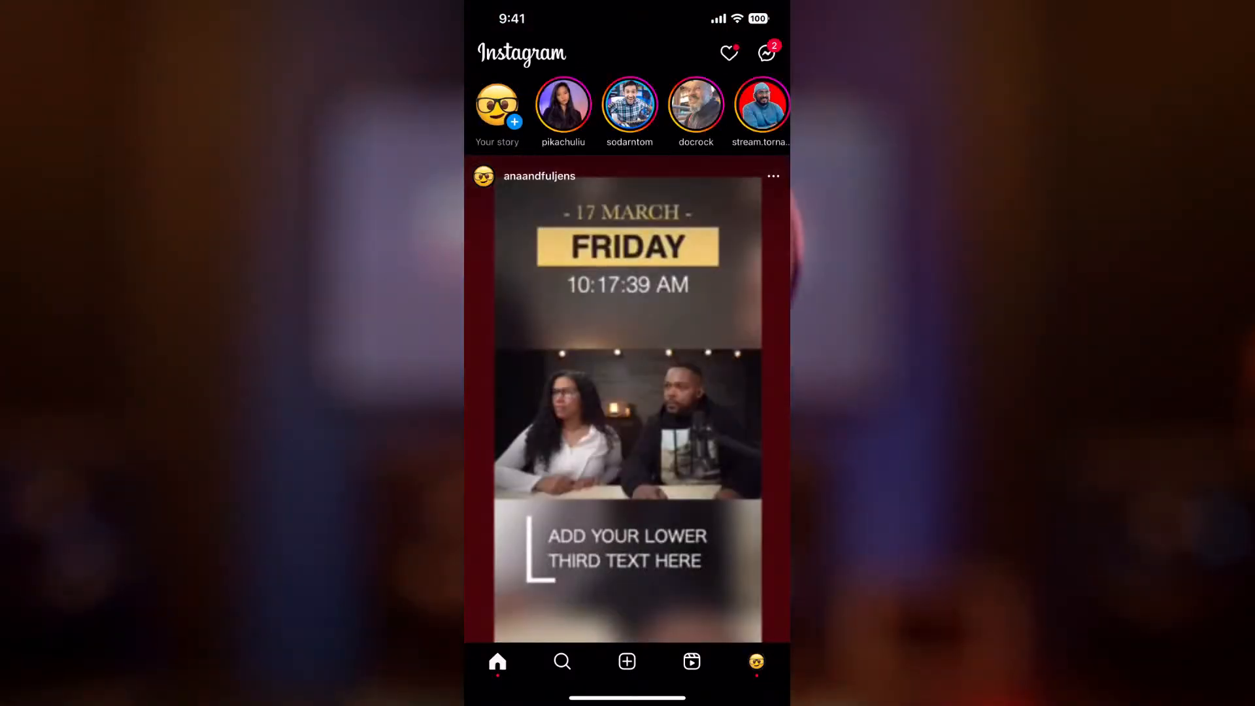
{"action": "left_click", "coordinate": [757, 661]}
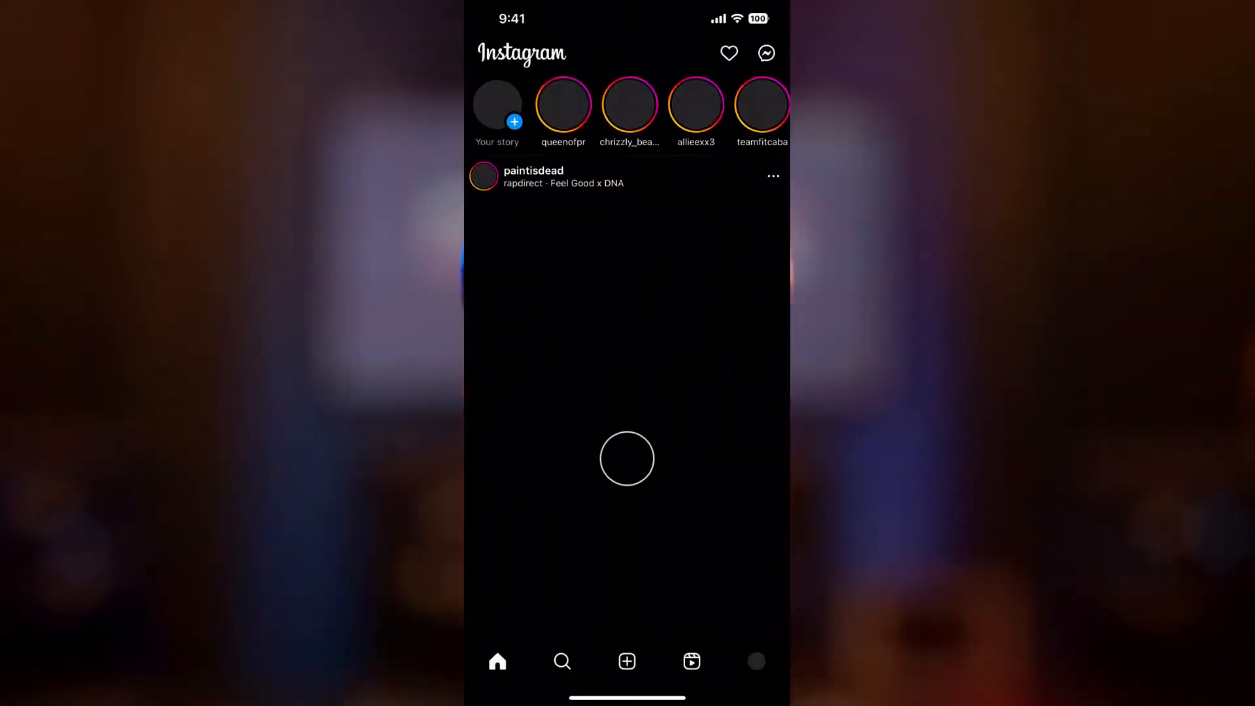
{"action": "left_click", "coordinate": [756, 661]}
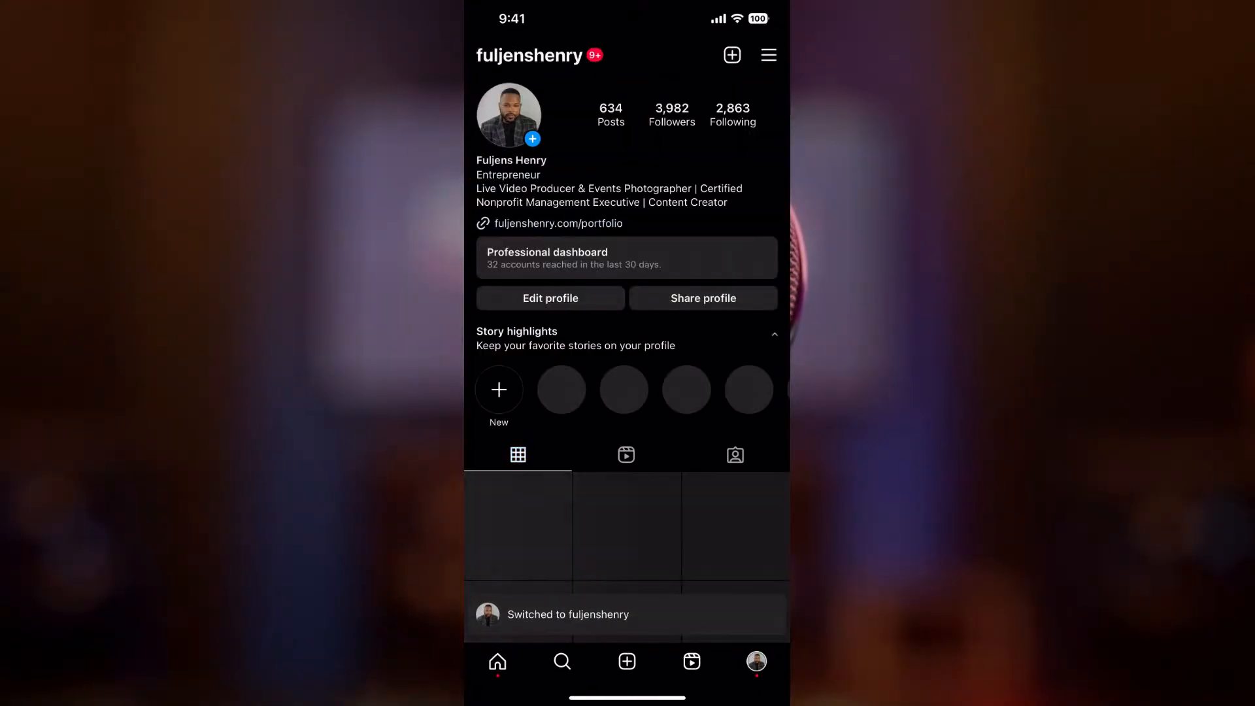
Switch back to the BUILDINGBLOCKS account and reopen the newest reel from its post grid
{"action": "left_click", "coordinate": [529, 56]}
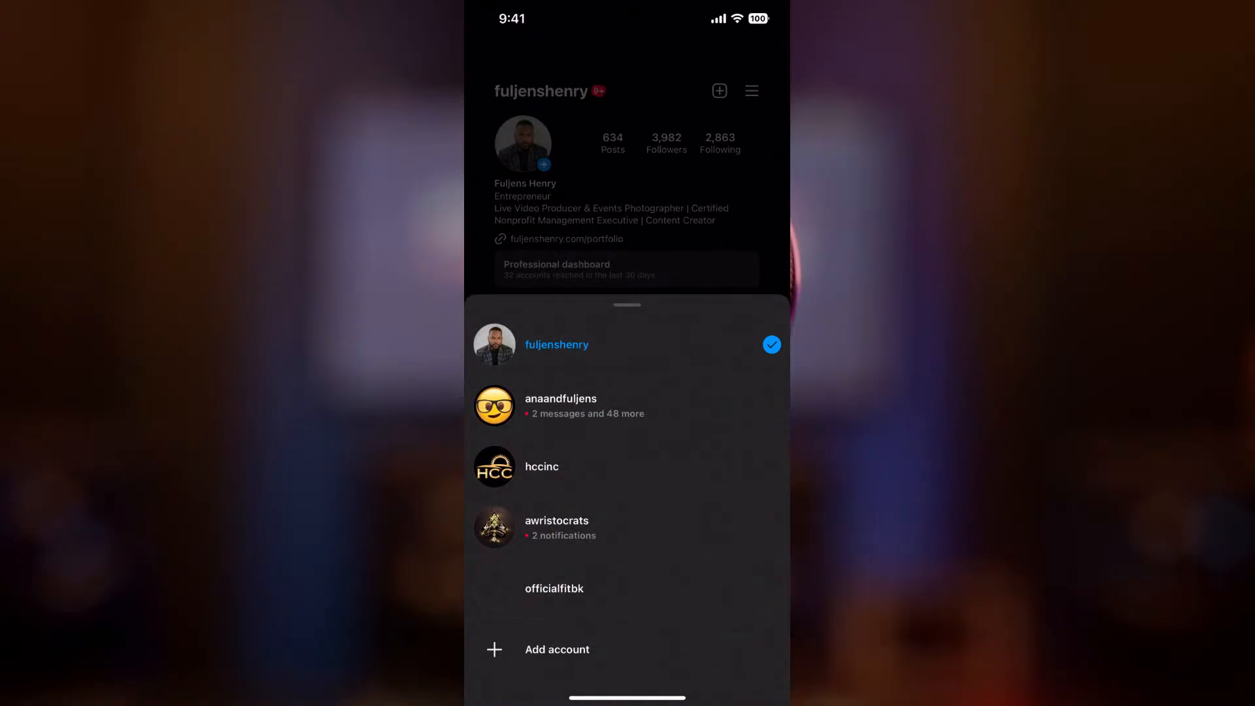
{"action": "left_click", "coordinate": [561, 404]}
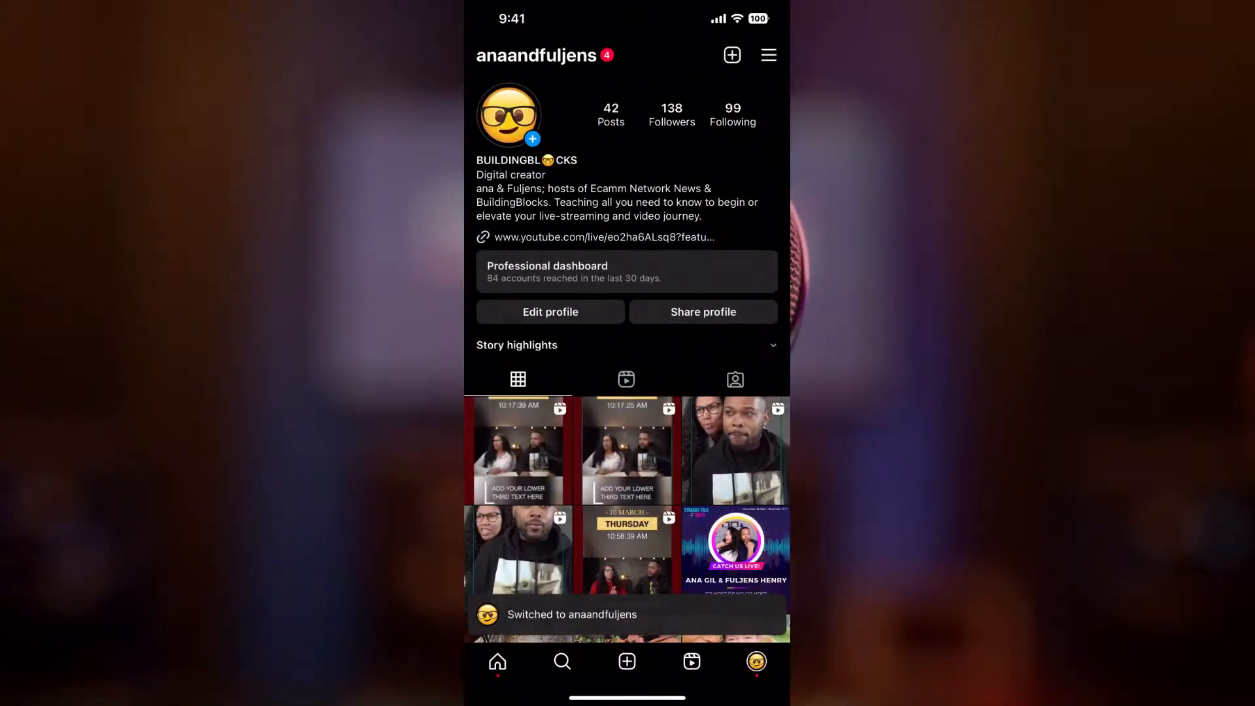
{"action": "left_click", "coordinate": [518, 451]}
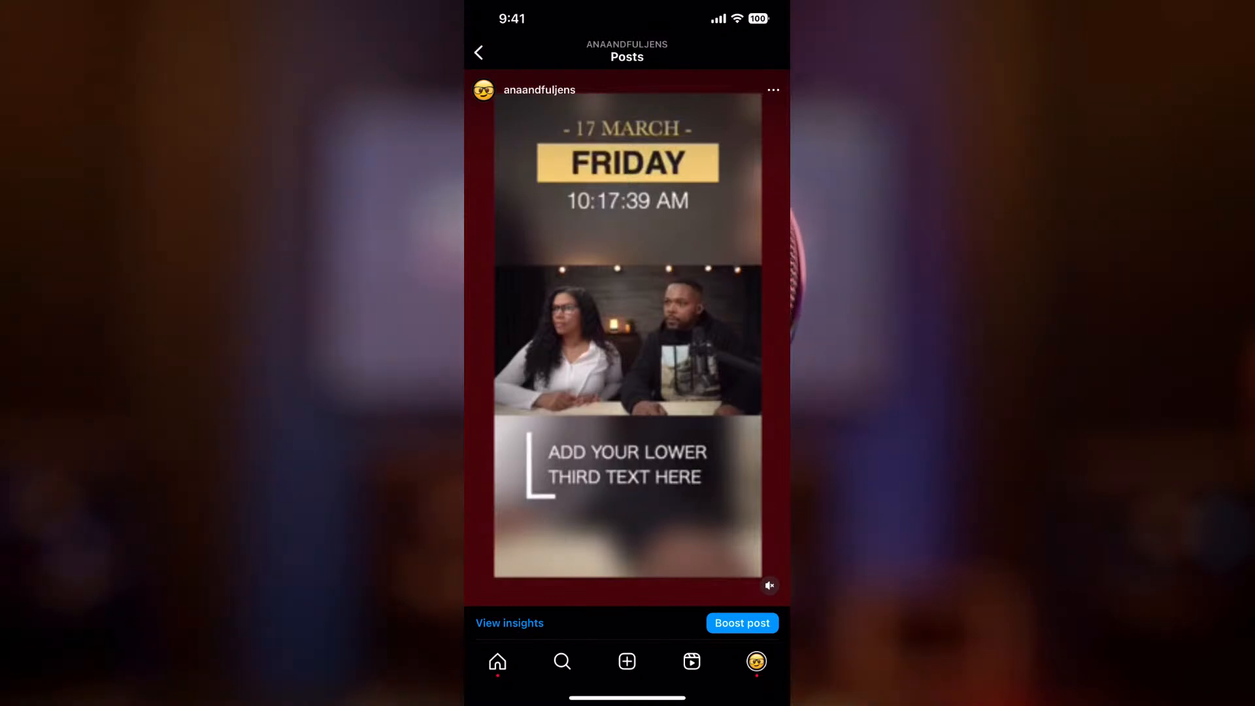
{"action": "left_click", "coordinate": [628, 340]}
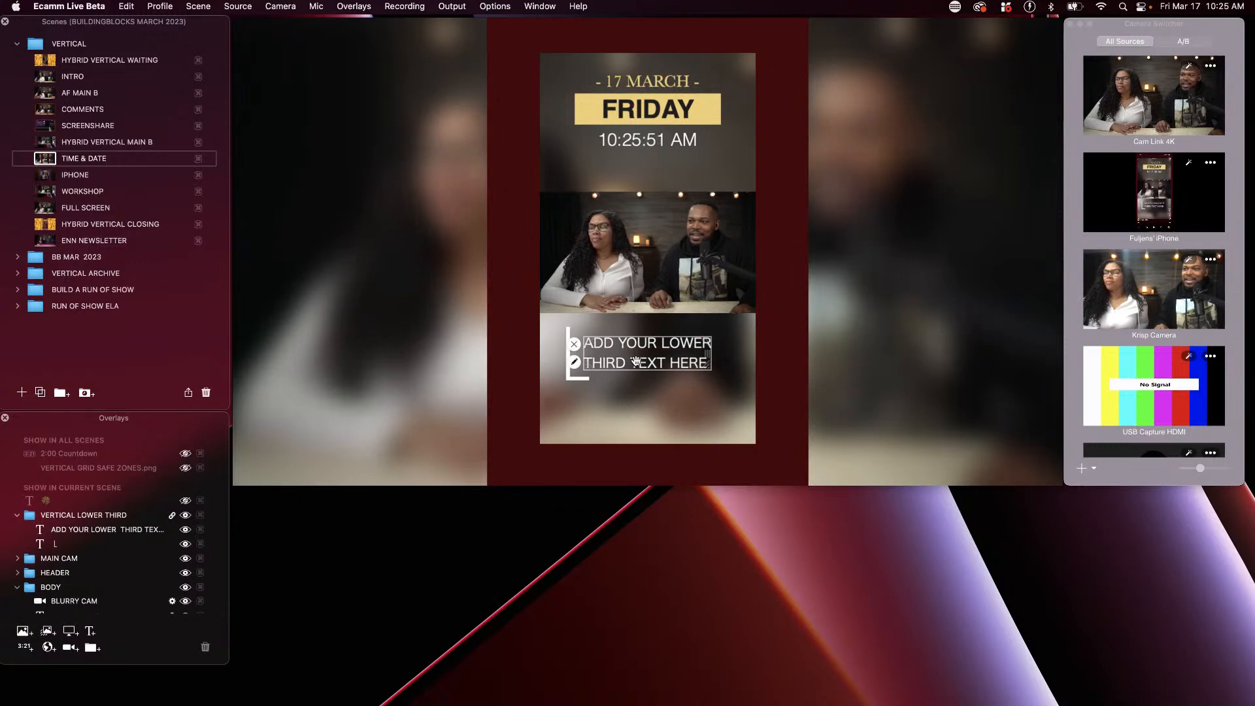
In Ecamm Live, nudge the lower third slightly downward in the TIME & DATE scene and show the VERTICAL GRID SAFE ZONES.png overlay
{"action": "left_click_drag", "start_coordinate": [637, 366], "coordinate": [636, 369]}
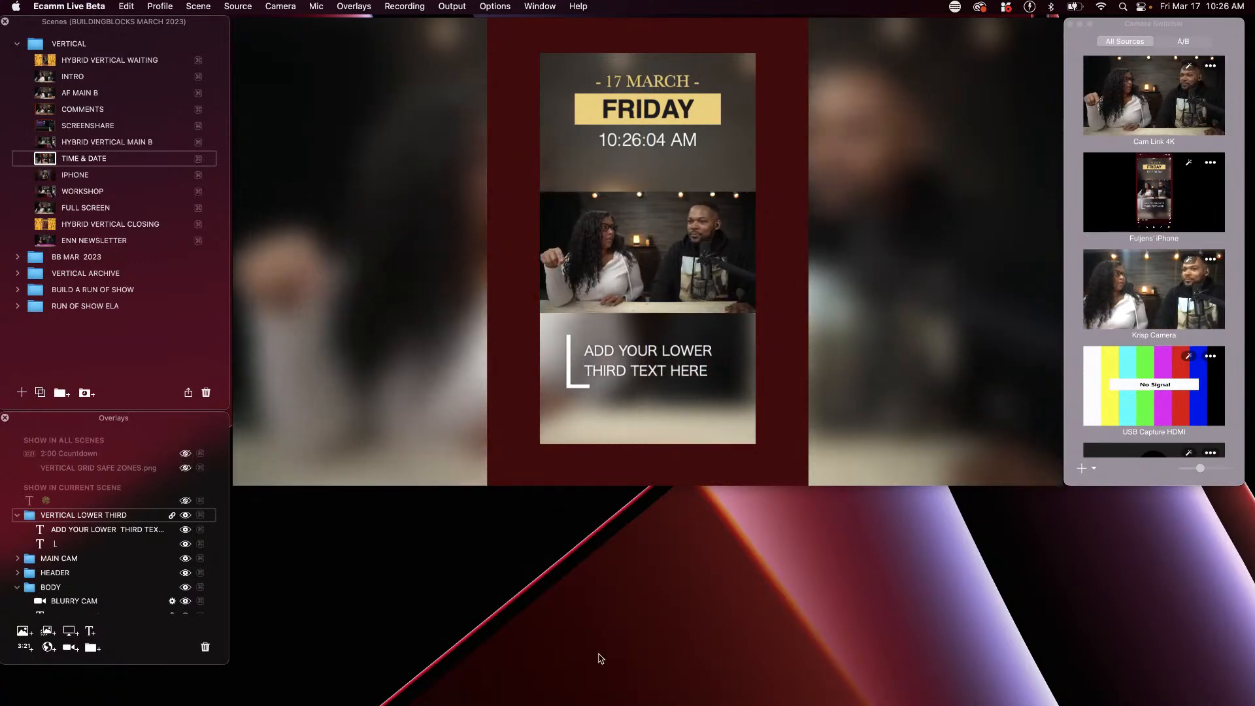
{"action": "key", "text": "ctrl+g"}
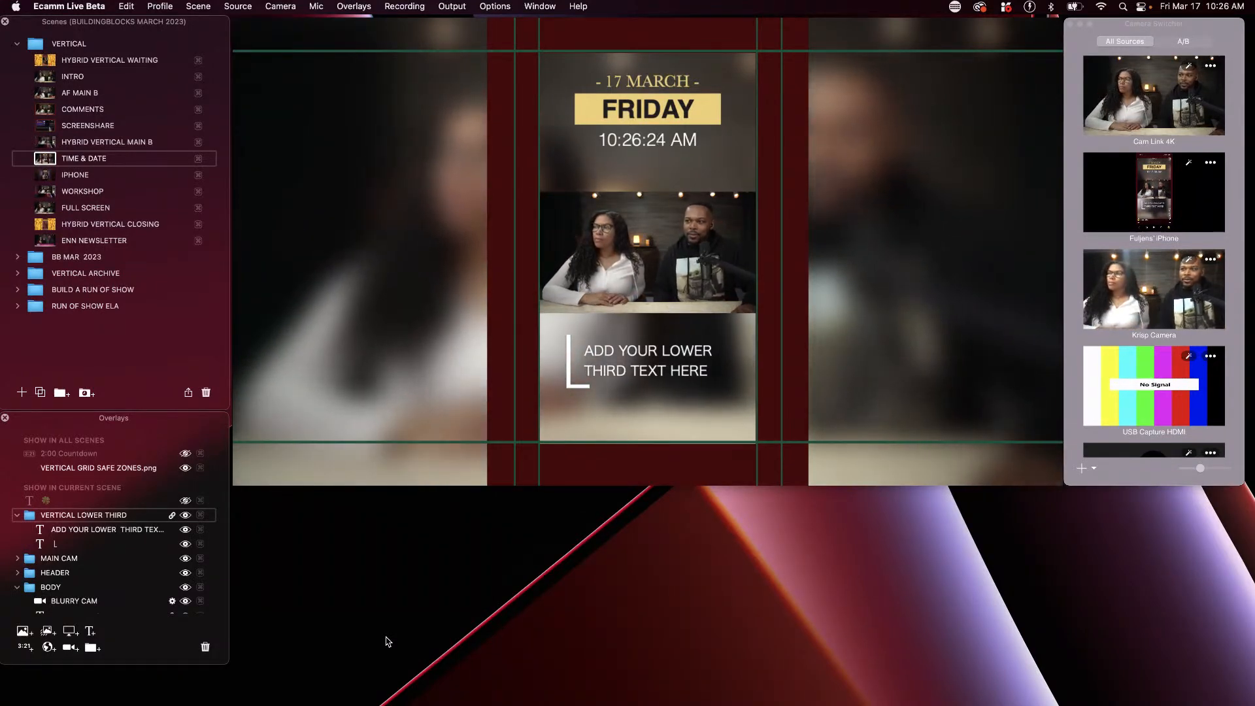
{"action": "left_click", "coordinate": [91, 634]}
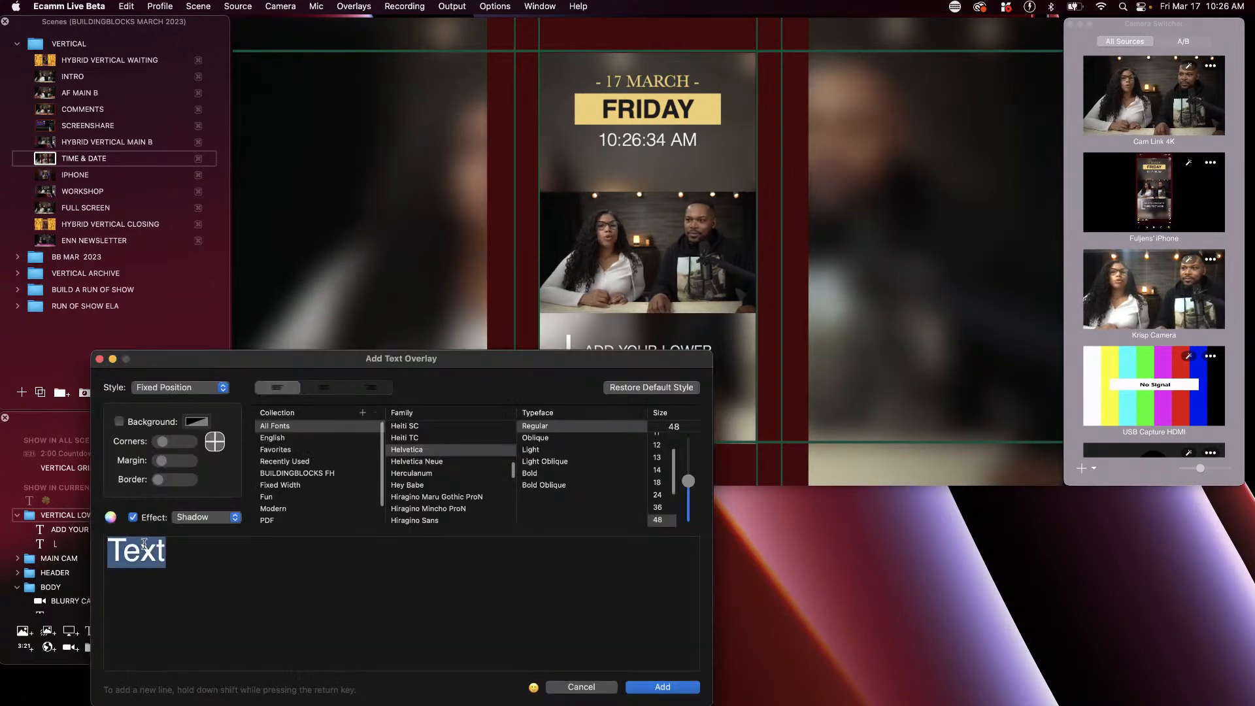
{"action": "left_click_drag", "start_coordinate": [239, 363], "coordinate": [420, 481]}
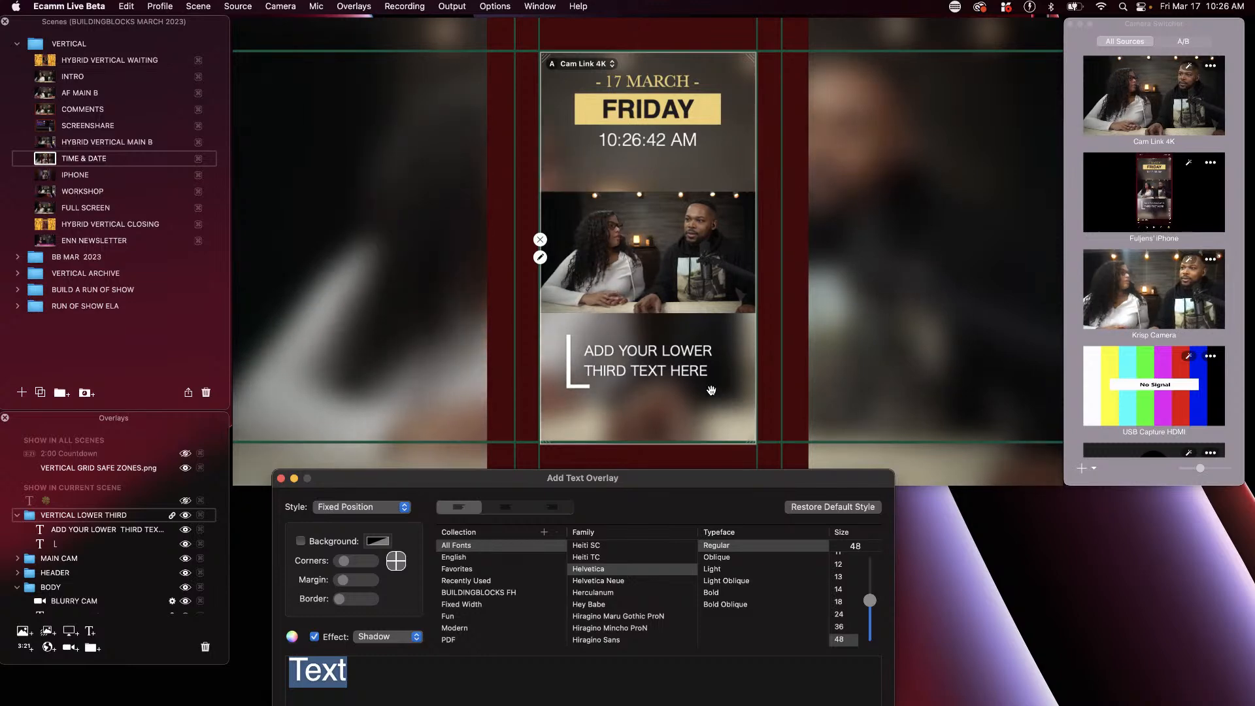
{"action": "left_click", "coordinate": [281, 479]}
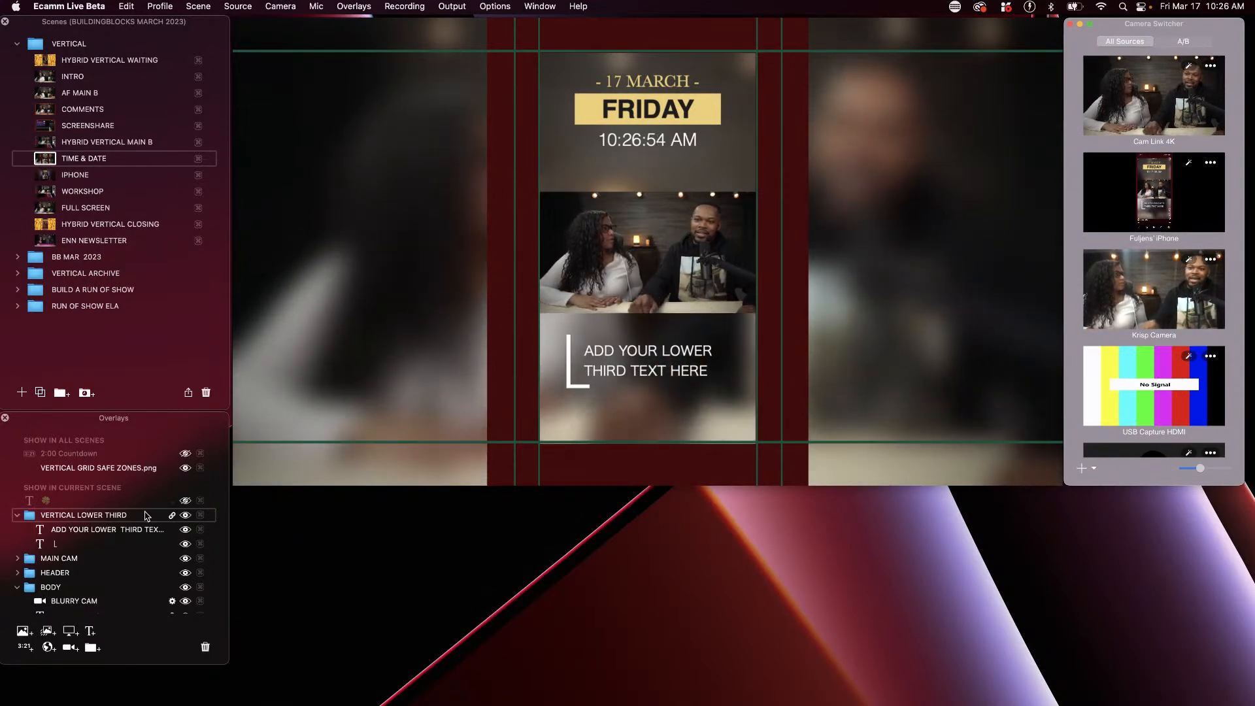
Open the vertical lower third's text overlay for editing and replace its first line with "BUILDINGBL"
{"action": "double_click", "coordinate": [109, 536]}
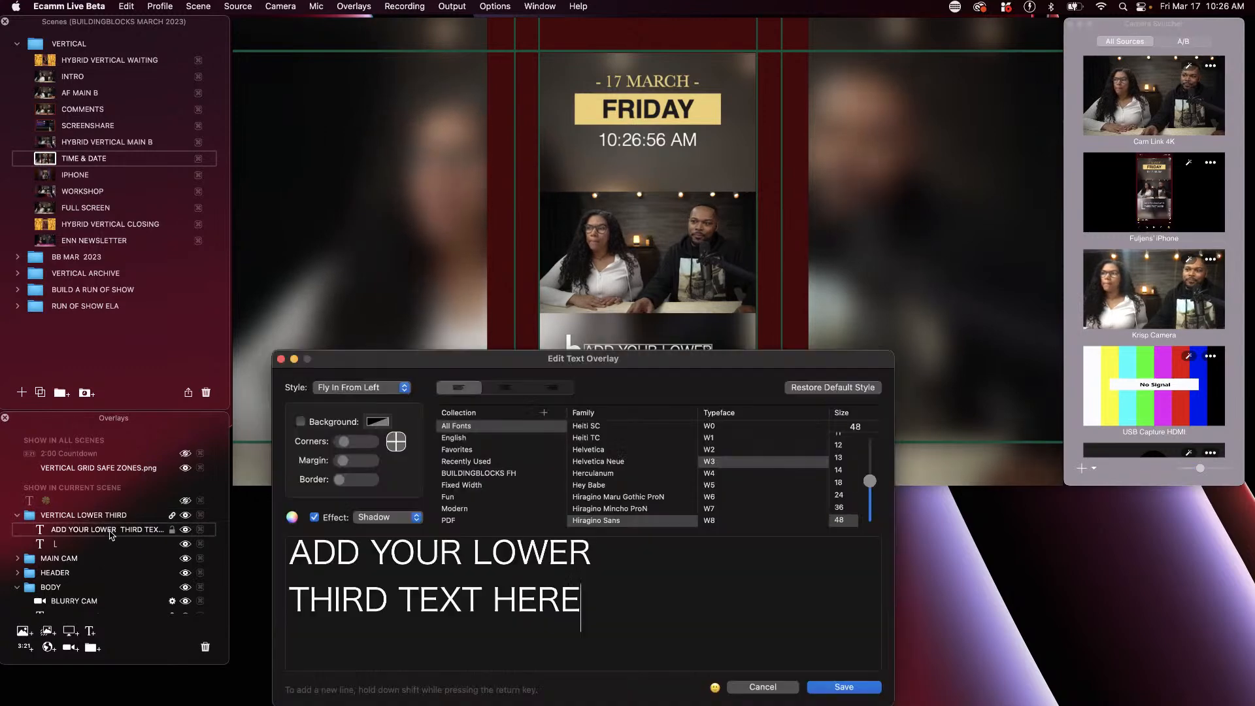
{"action": "left_click_drag", "start_coordinate": [611, 558], "coordinate": [289, 556]}
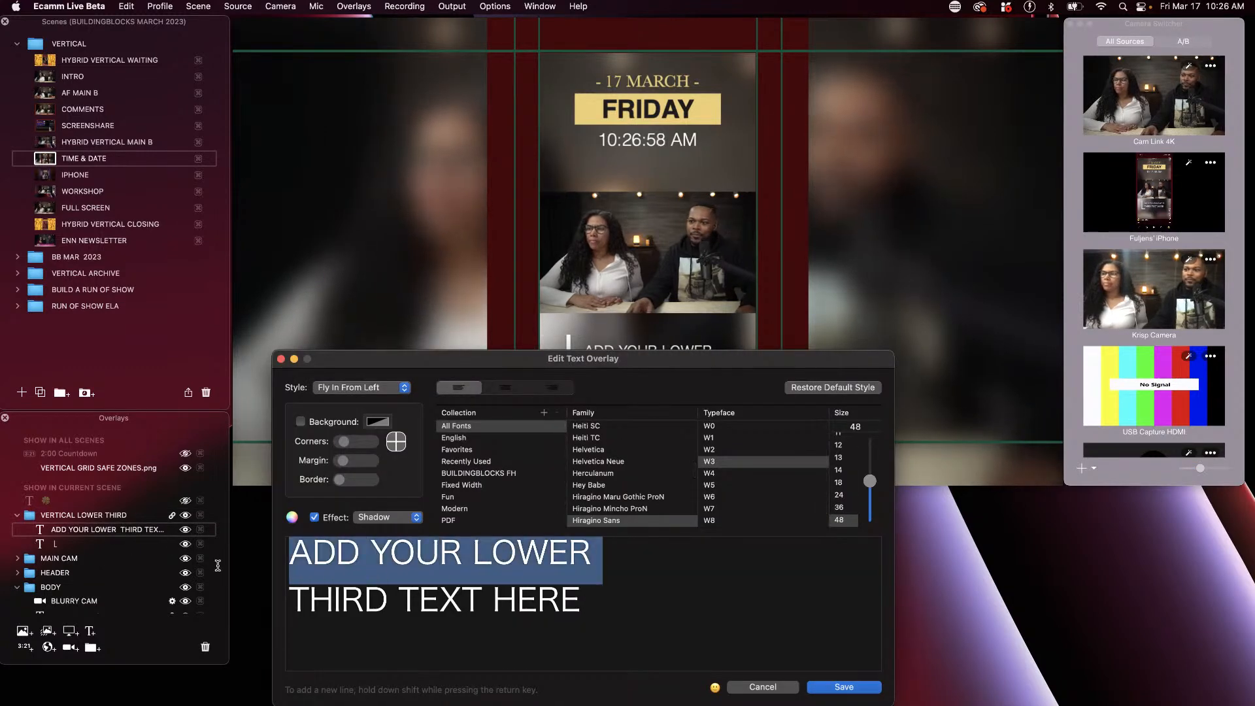
{"action": "type", "text": "BUIKLDIN"}
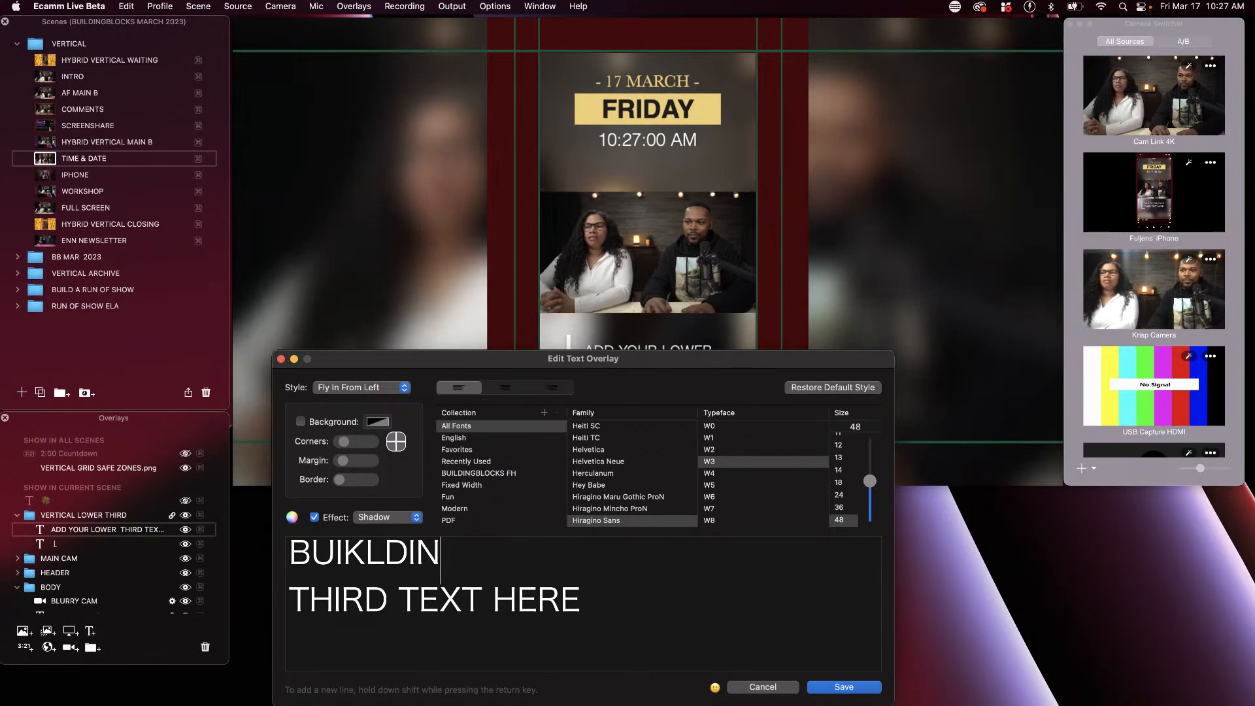
{"action": "key", "text": "BackSpace"}
{"action": "key", "text": "BackSpace"}
{"action": "key", "text": "BackSpace"}
{"action": "key", "text": "BackSpace"}
{"action": "key", "text": "BackSpace"}
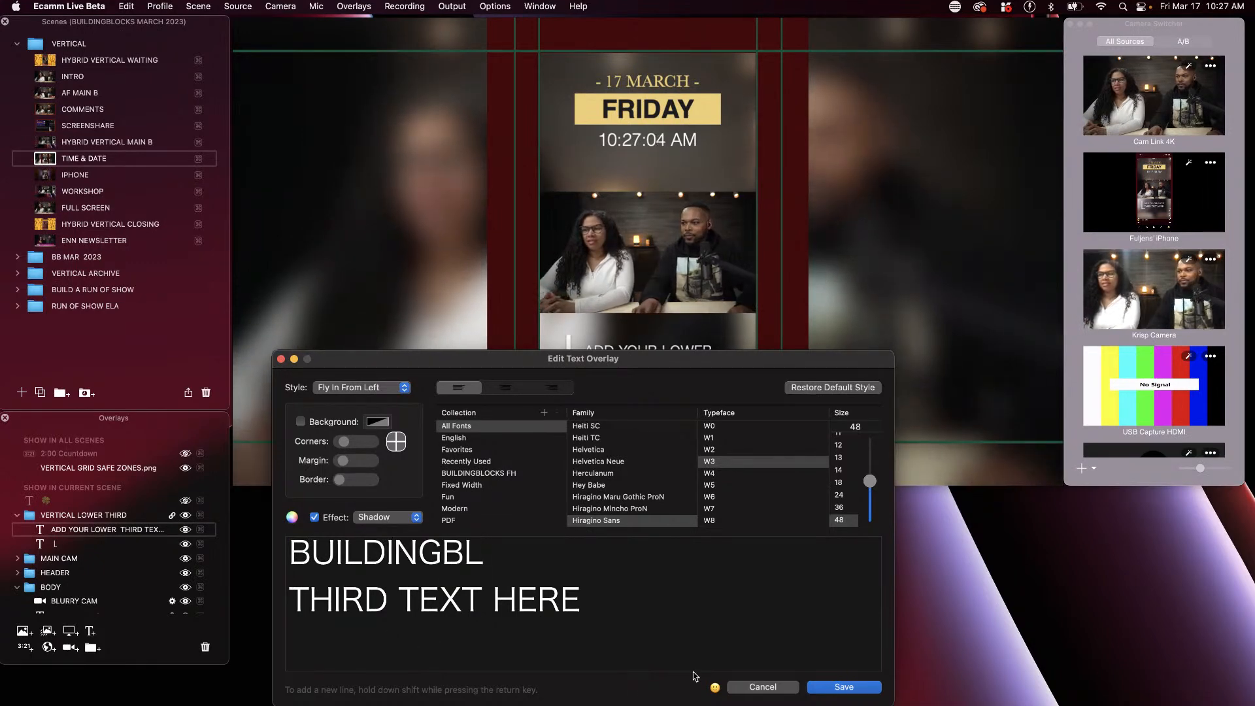
Insert the smiling face with glasses emoji after "BUILDINGBL", finish the line with "CKS", and show the frequently used characters
{"action": "left_click", "coordinate": [715, 689]}
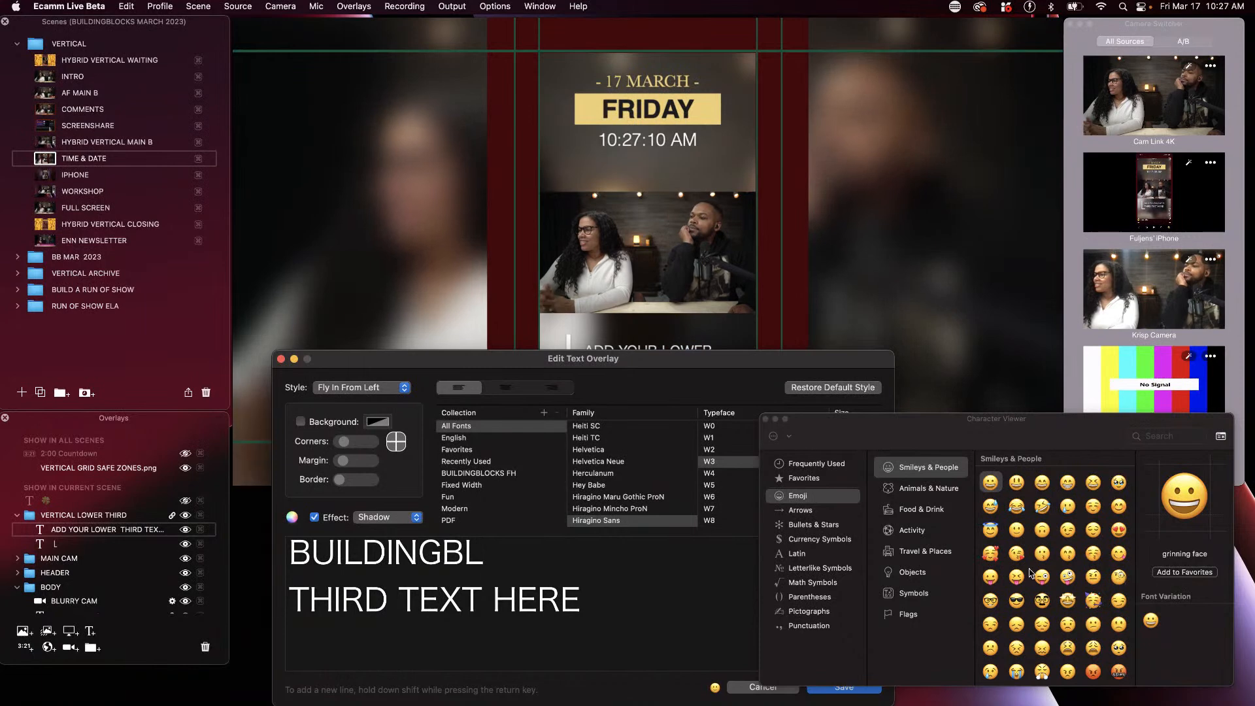
{"action": "double_click", "coordinate": [990, 600]}
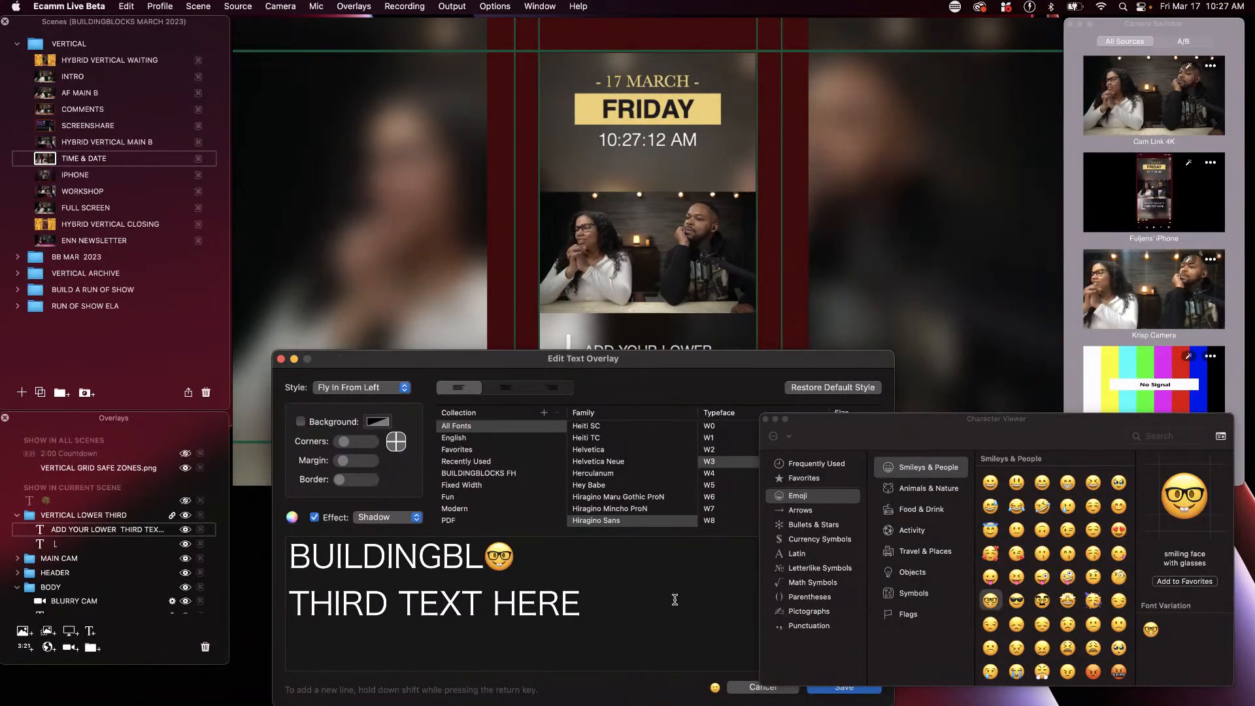
{"action": "type", "text": "CKS"}
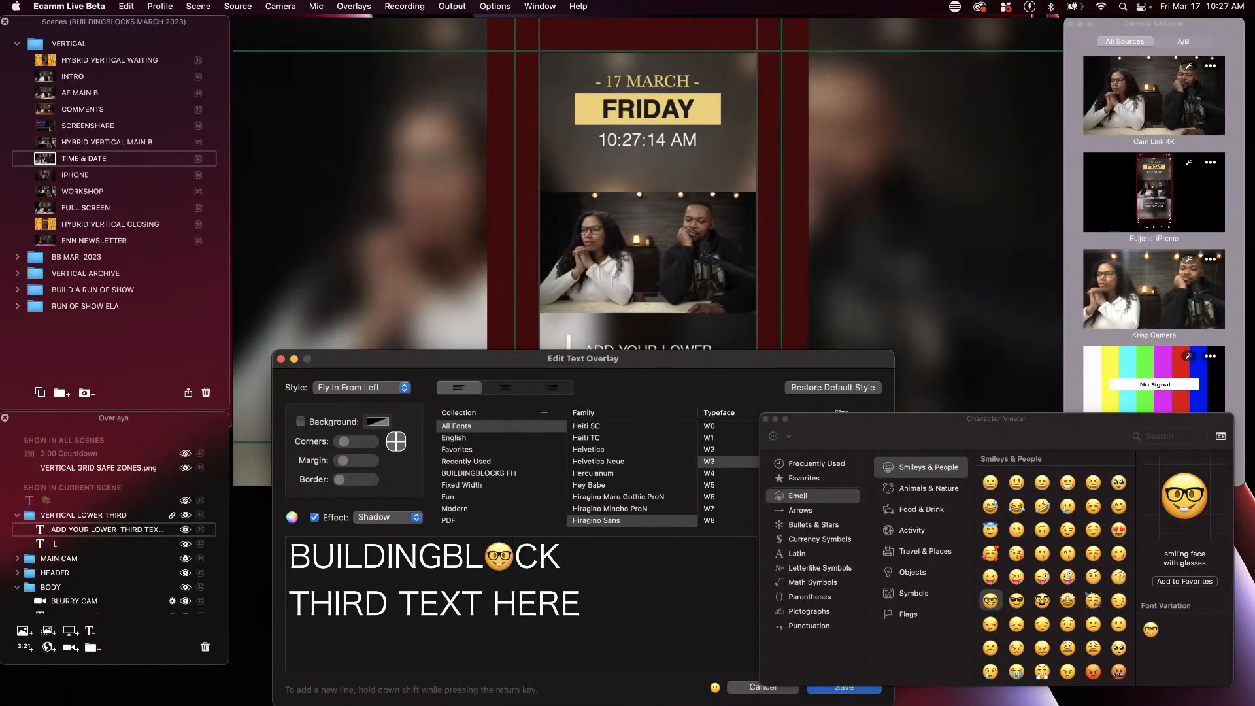
{"action": "left_click", "coordinate": [812, 465]}
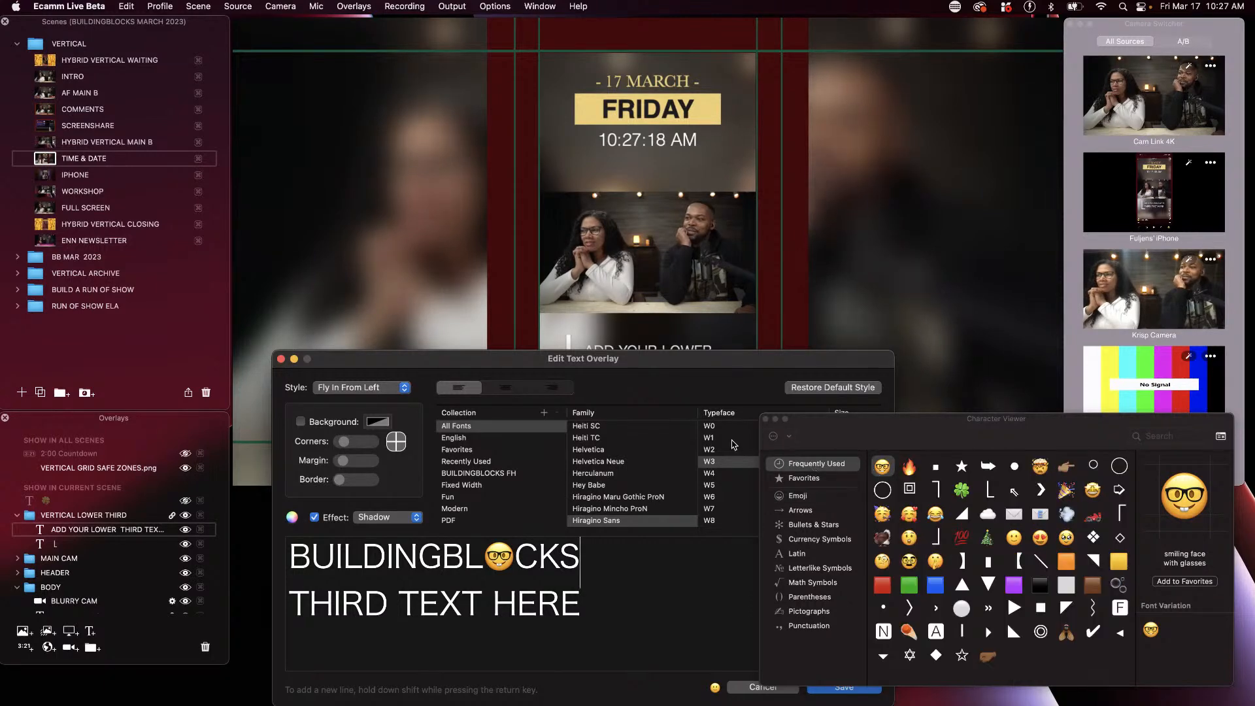
Replace the second line with "WITH" and the two hosts' first names joined by "AND", and save the text overlay
{"action": "left_click_drag", "start_coordinate": [579, 604], "coordinate": [285, 608]}
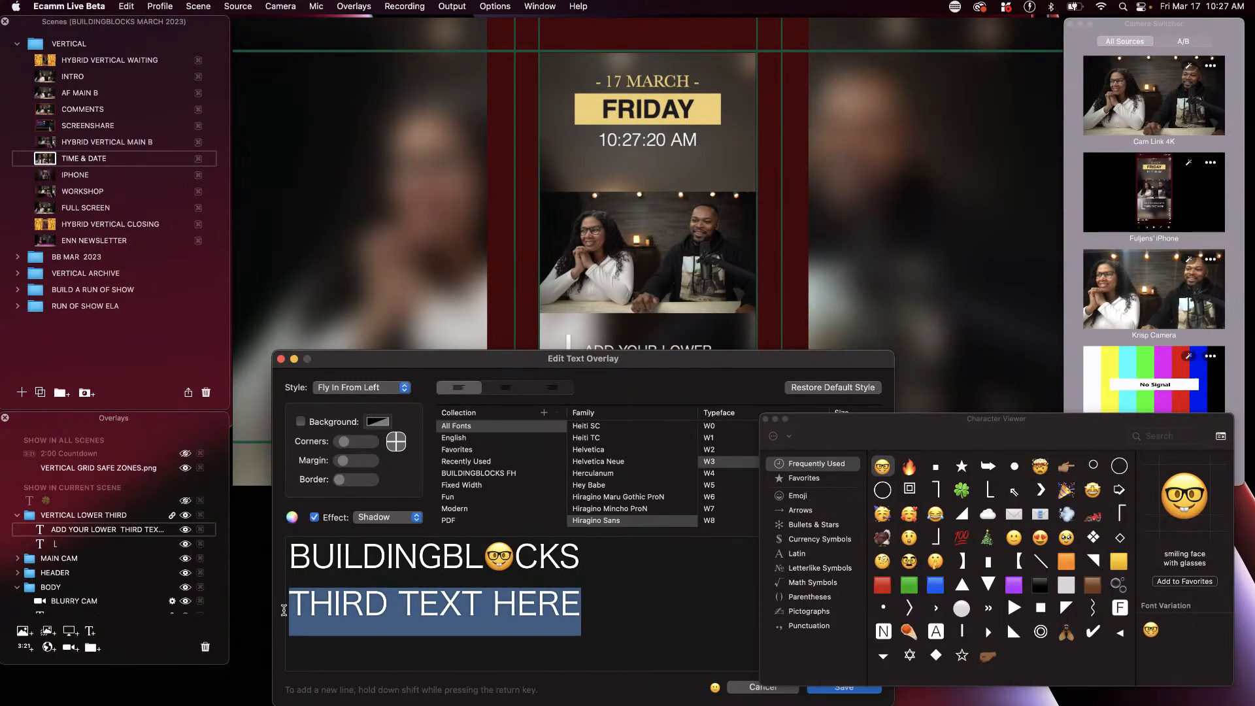
{"action": "type", "text": "WITH ANA AND"}
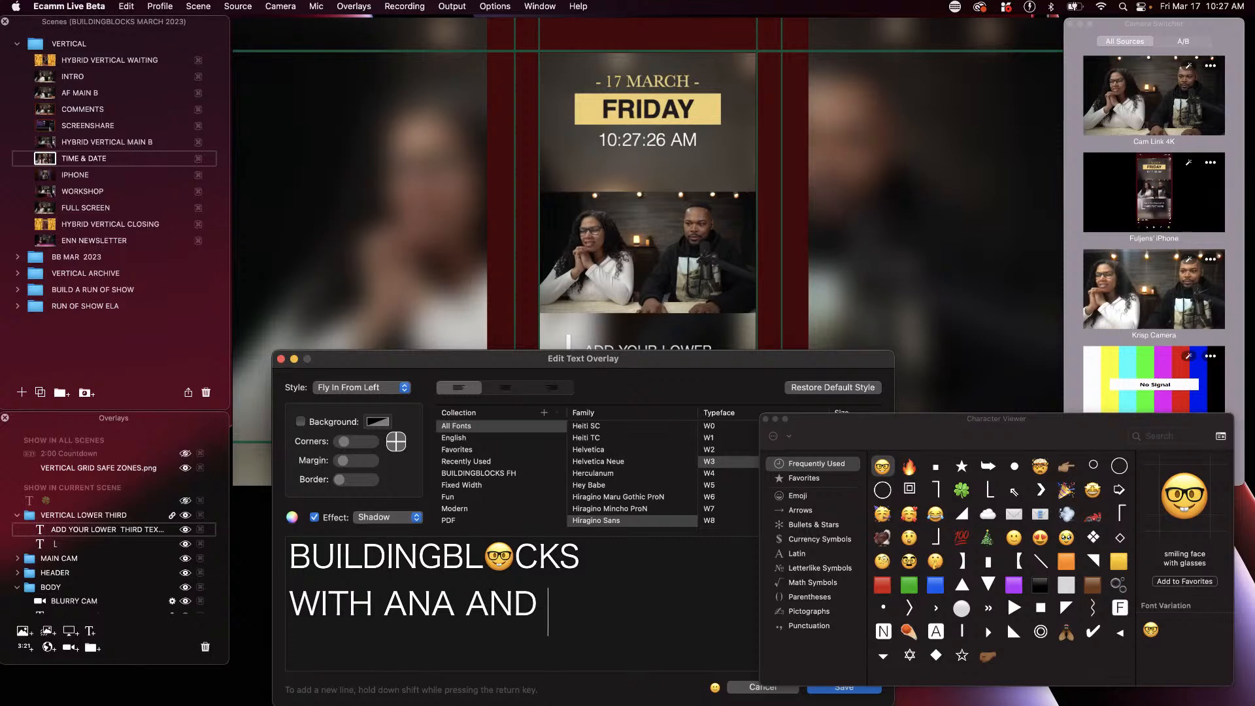
{"action": "key", "text": "Return"}
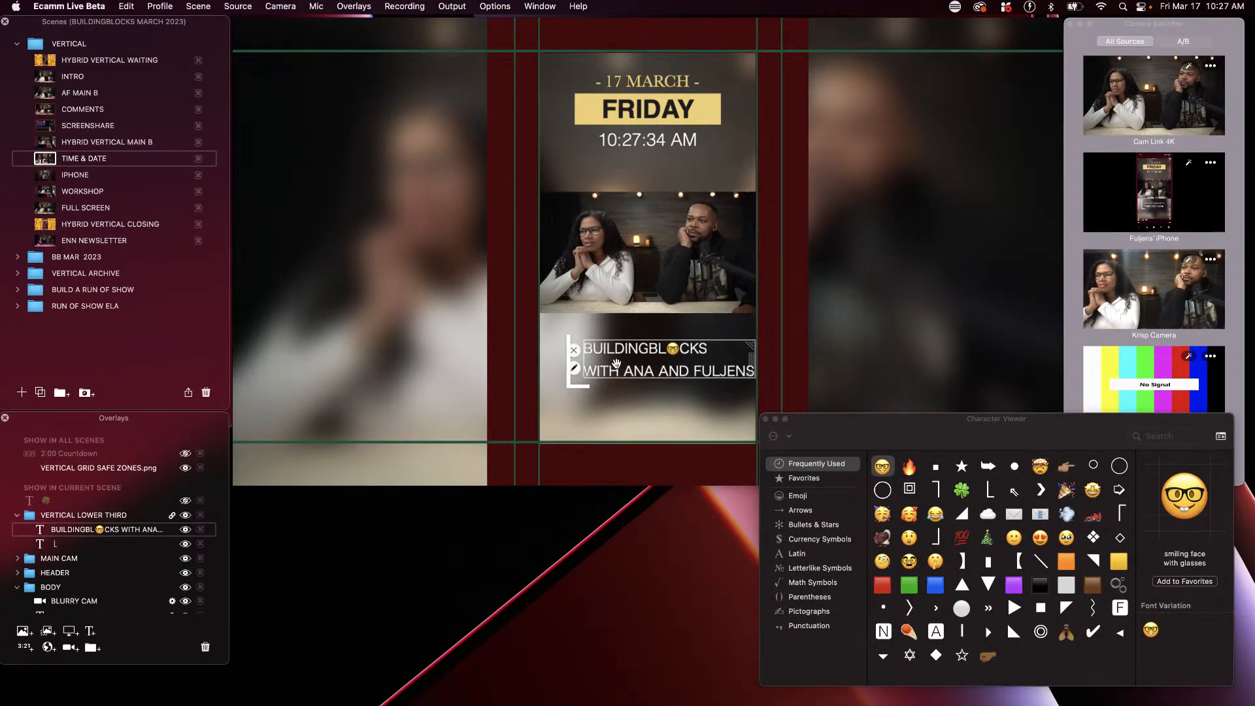
Shift the lower third left and slightly down within the safe zone, and move the Character Viewer clear of the preview
{"action": "left_click_drag", "start_coordinate": [617, 364], "coordinate": [608, 363]}
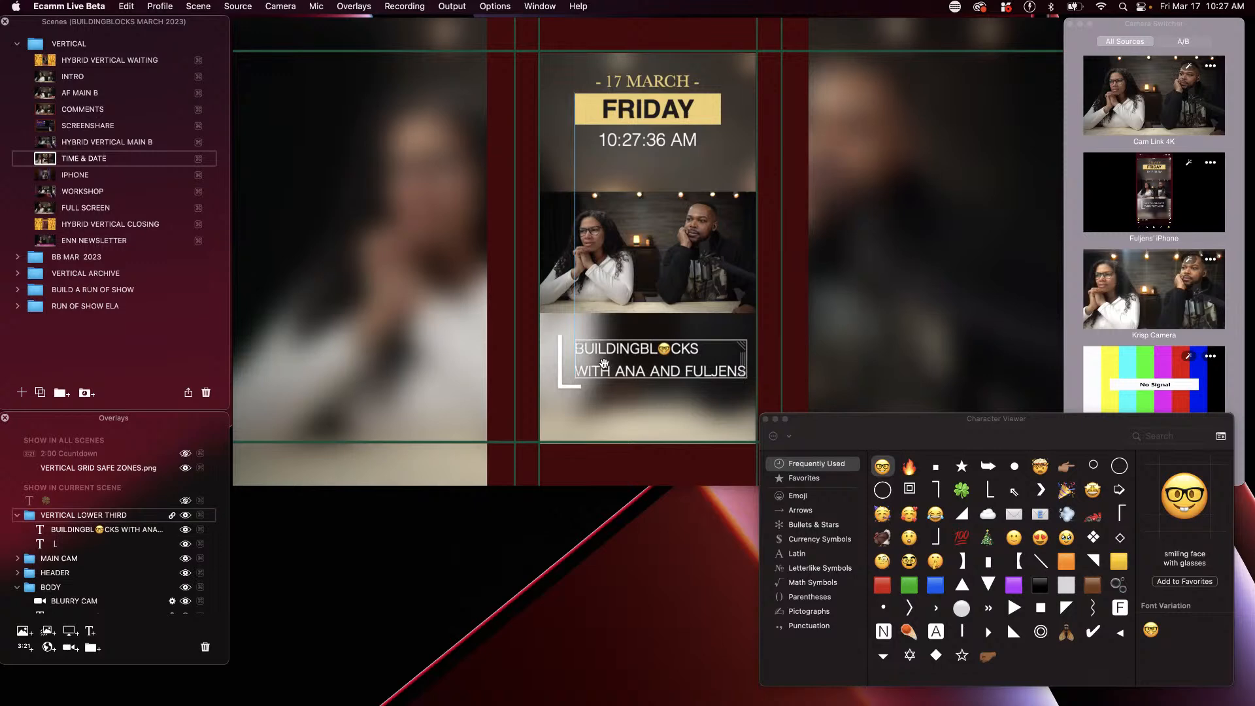
{"action": "left_click_drag", "start_coordinate": [602, 363], "coordinate": [614, 357]}
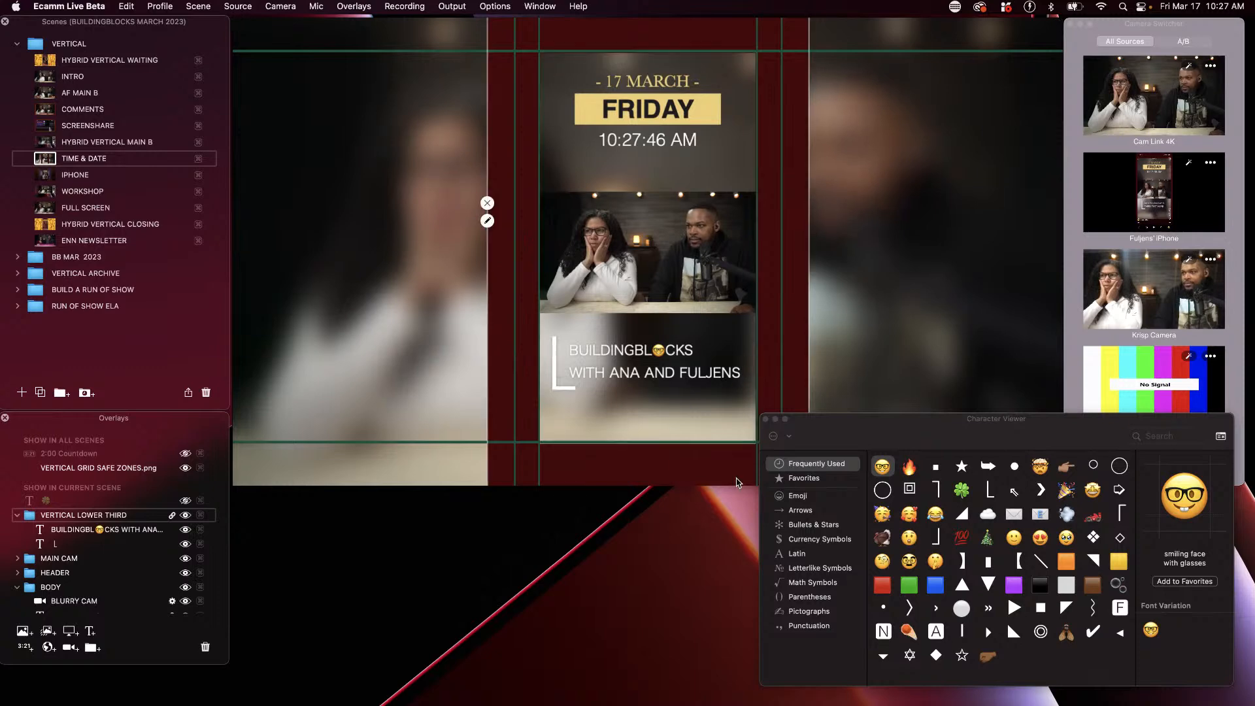
{"action": "left_click_drag", "start_coordinate": [830, 425], "coordinate": [834, 505]}
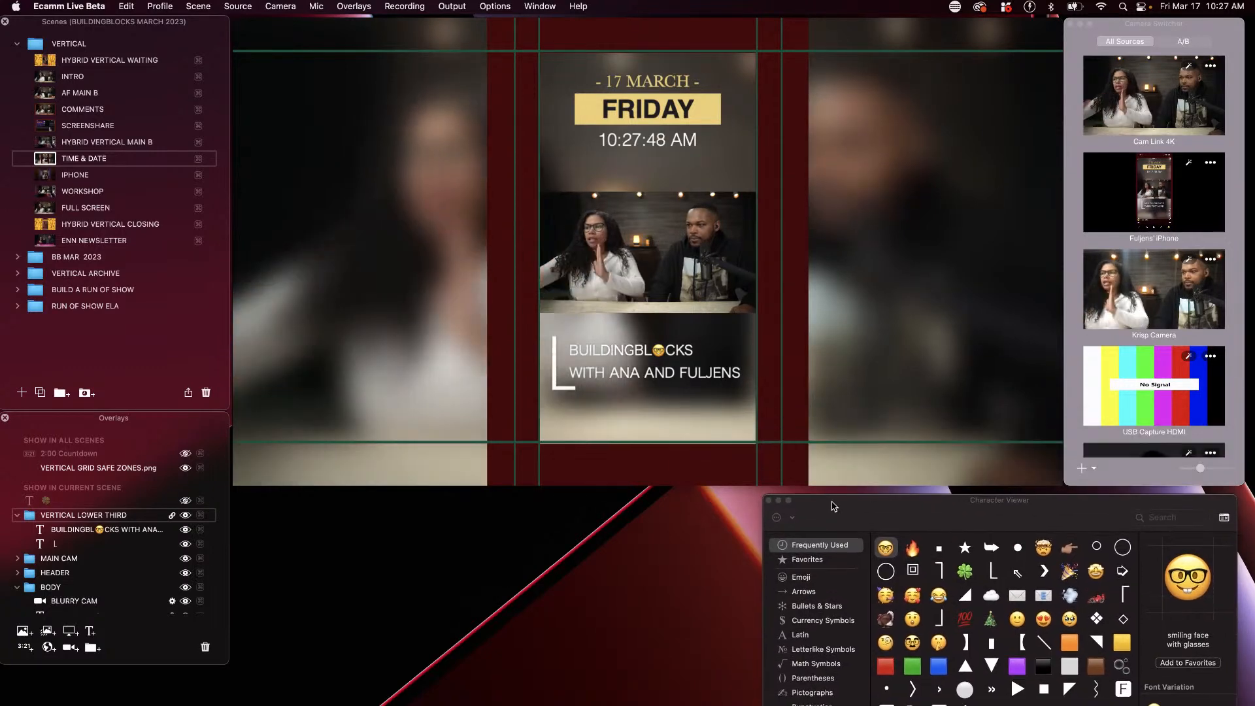
{"action": "left_click", "coordinate": [625, 372]}
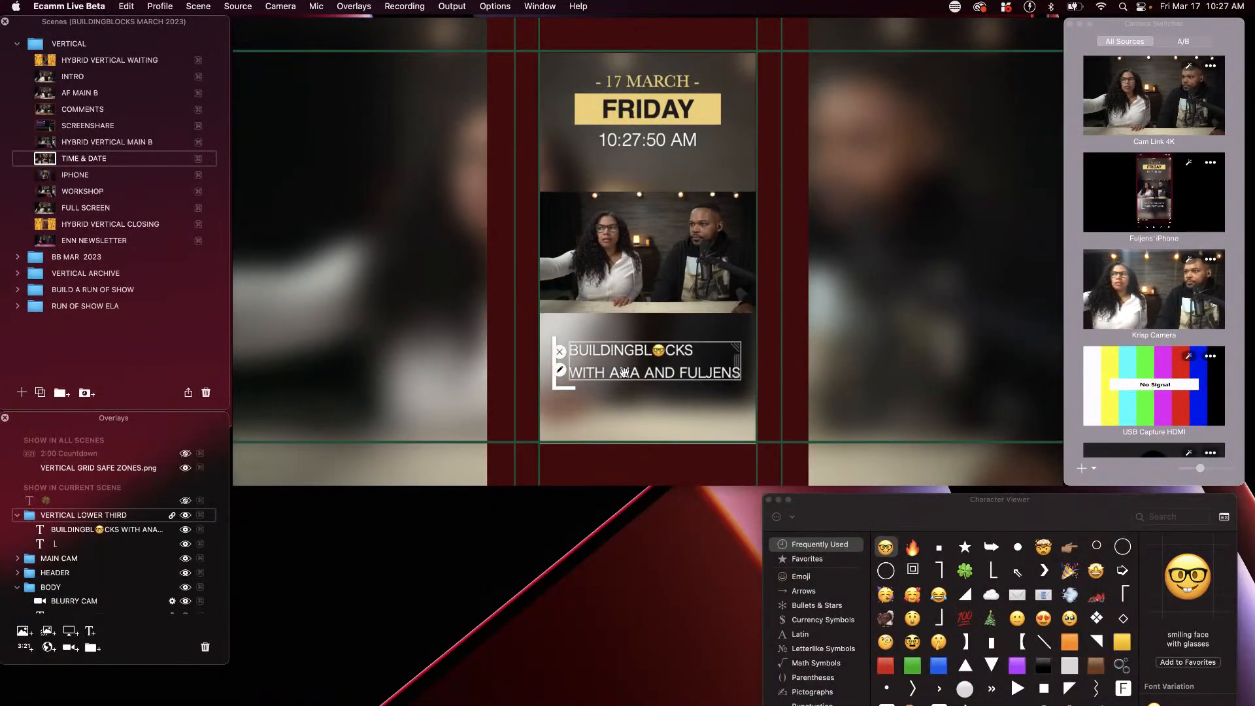
Centre-align the lower third's text overlay and save it, moving the Character Viewer clear of the editing window
{"action": "double_click", "coordinate": [624, 371]}
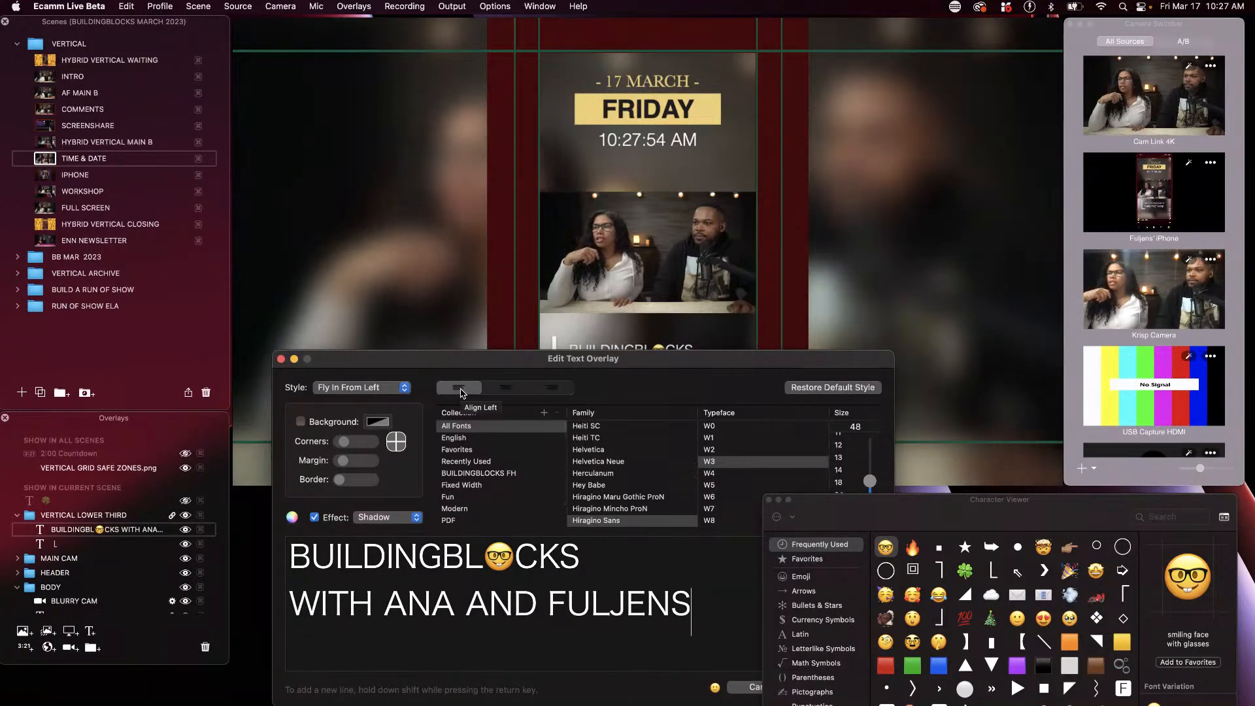
{"action": "left_click", "coordinate": [509, 388]}
{"action": "left_click_drag", "start_coordinate": [788, 499], "coordinate": [954, 482]}
{"action": "mouse_move", "coordinate": [809, 679]}
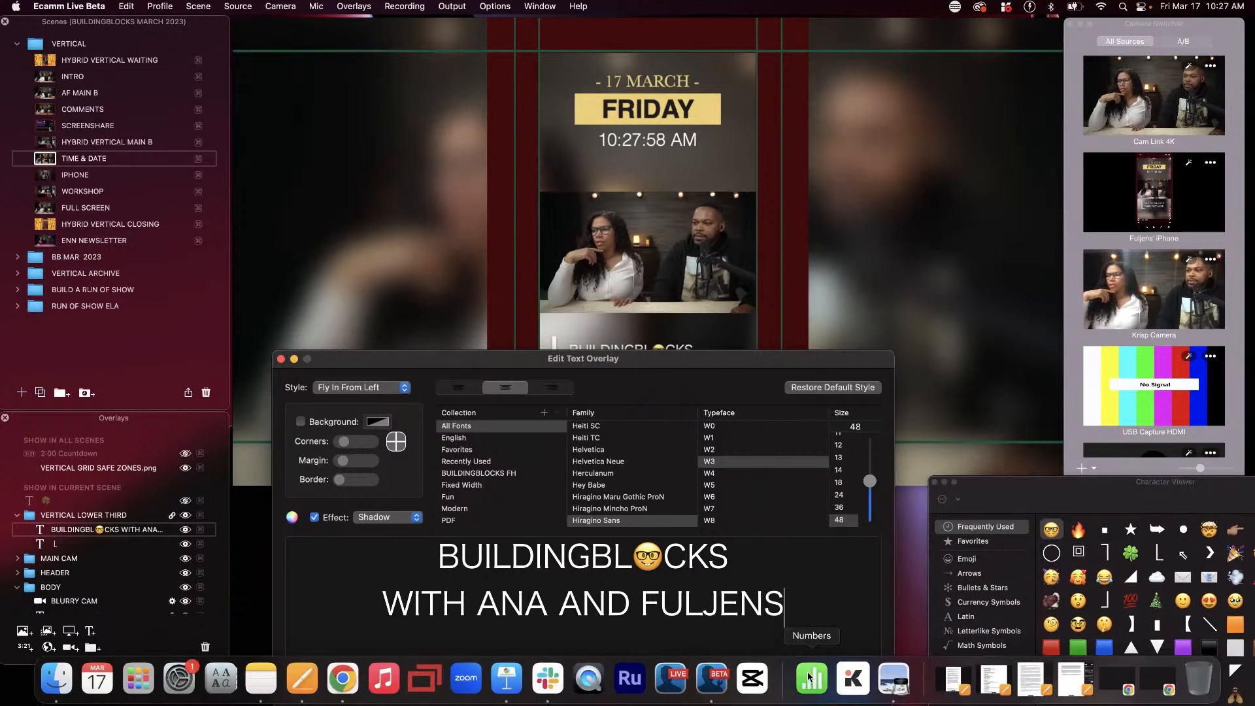
{"action": "left_click", "coordinate": [841, 689]}
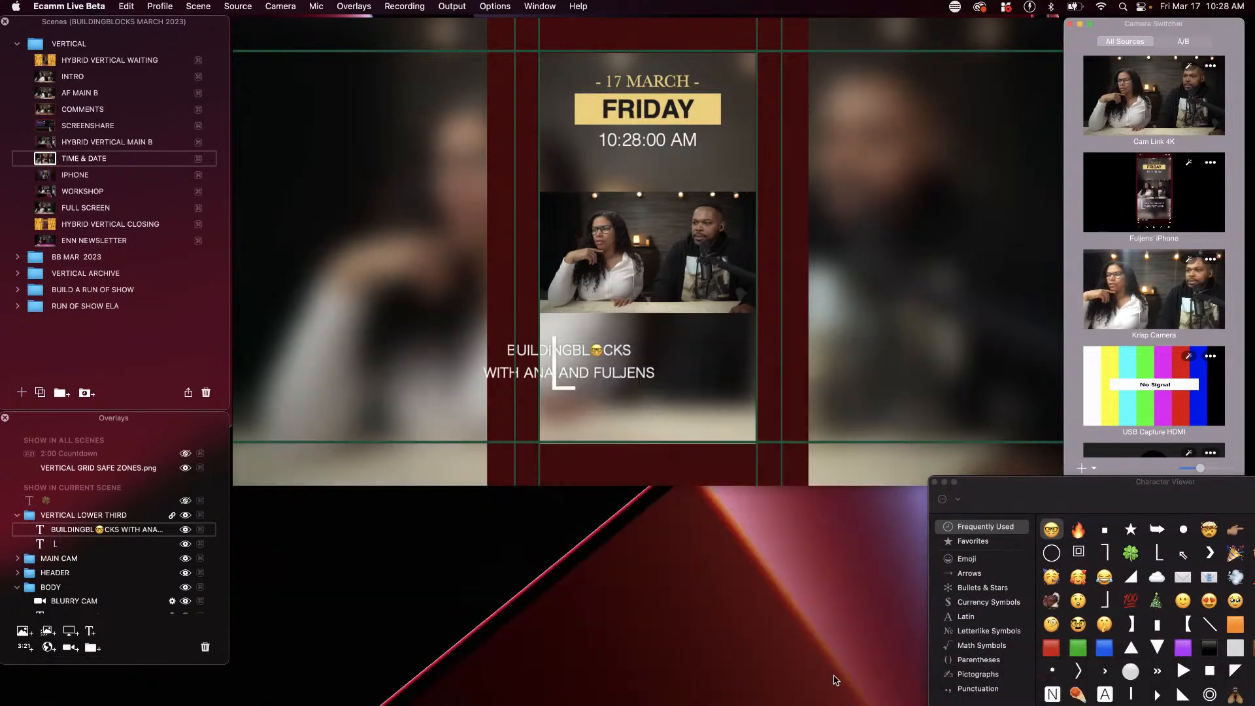
Try repositioning the centred text and its L bracket inside the vertical frame, and undo the lower third's alignment and position changes
{"action": "left_click_drag", "start_coordinate": [555, 363], "coordinate": [602, 363]}
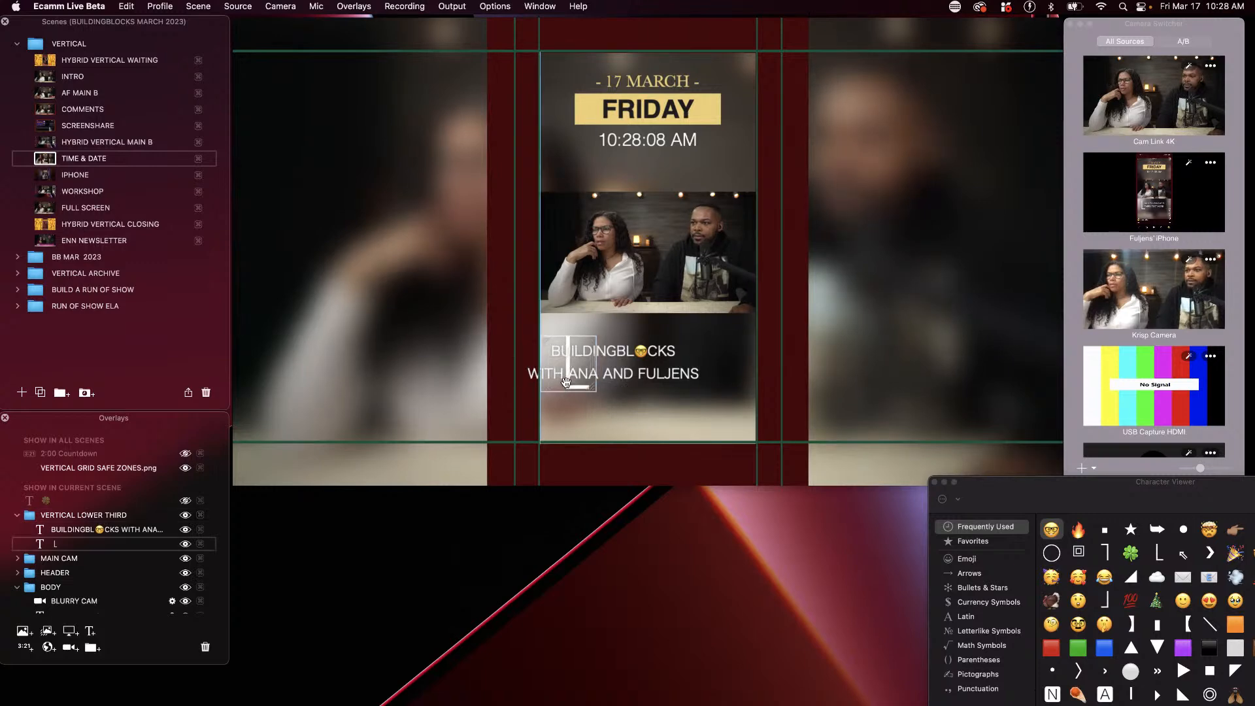
{"action": "left_click_drag", "start_coordinate": [619, 355], "coordinate": [659, 356]}
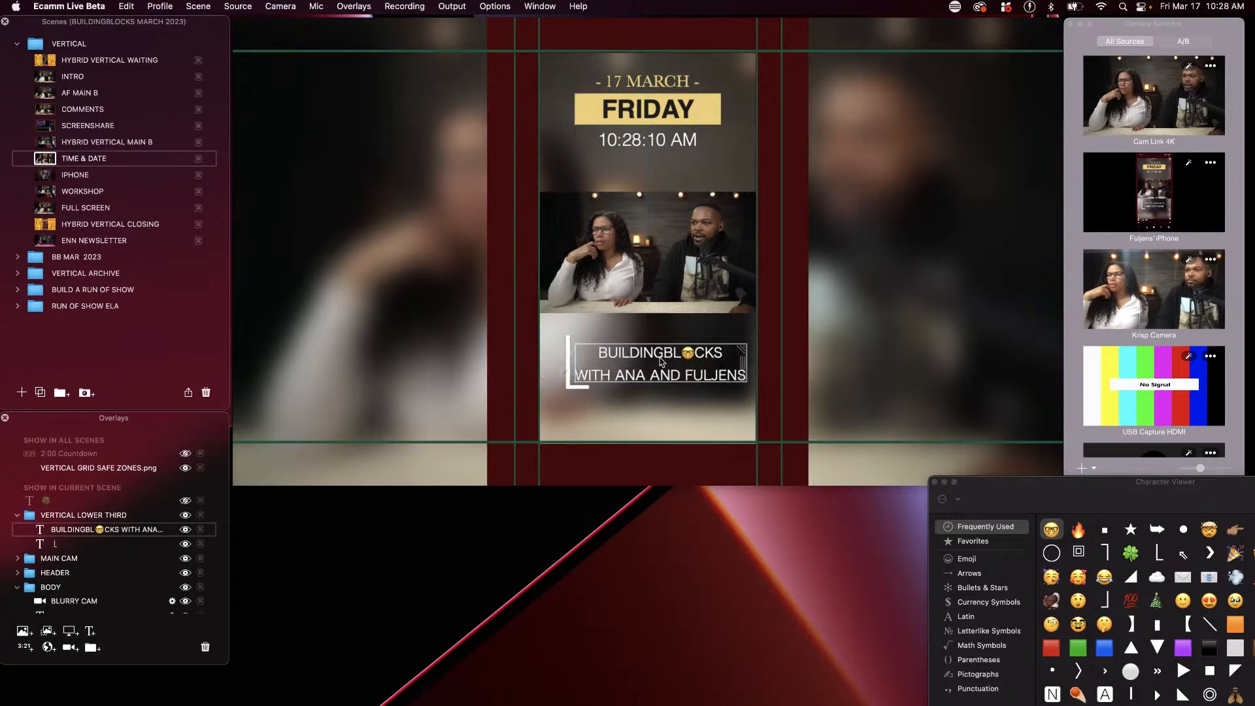
{"action": "left_click_drag", "start_coordinate": [569, 384], "coordinate": [558, 383]}
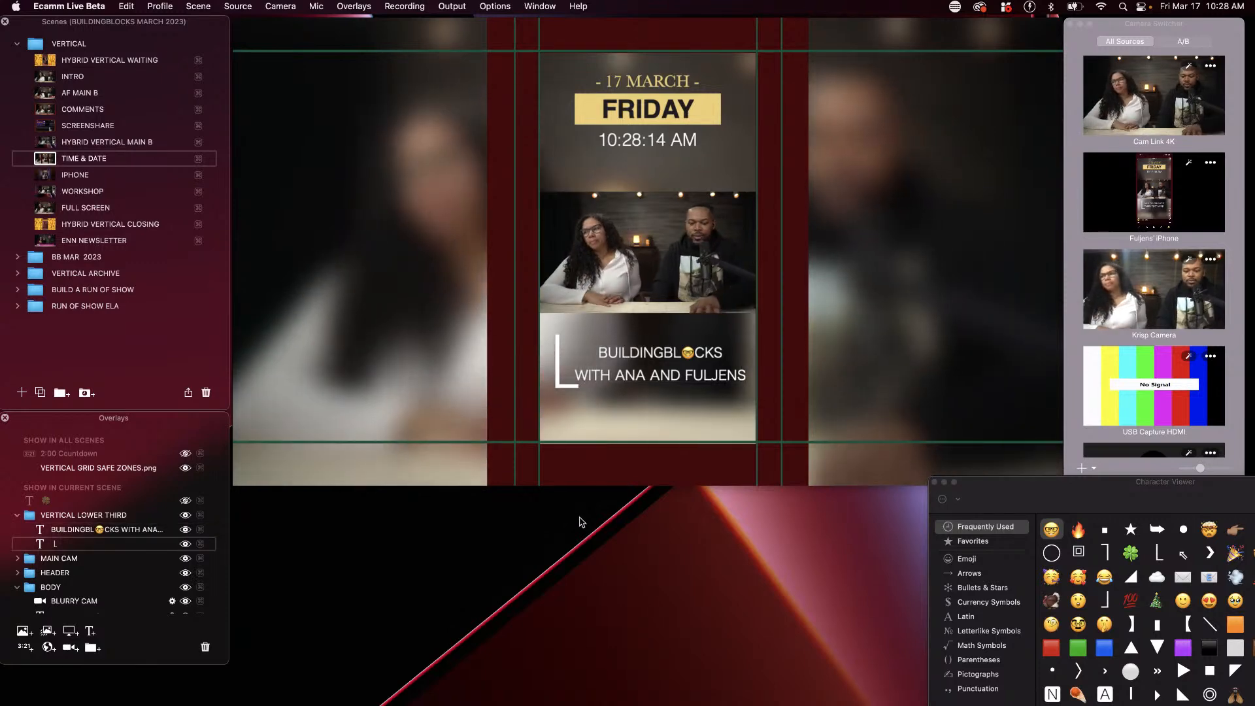
{"action": "key", "text": "super+z"}
{"action": "key", "text": "super+z"}
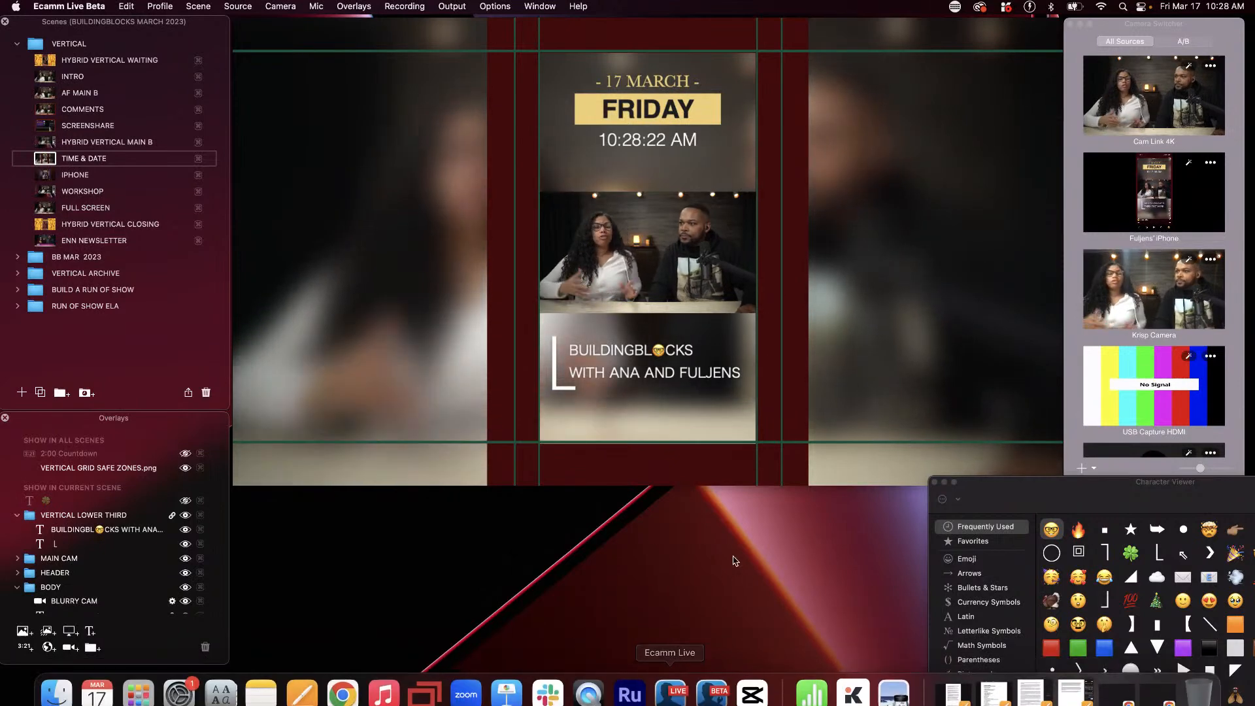
Close the Character Viewer
{"action": "left_click_drag", "start_coordinate": [989, 488], "coordinate": [872, 539]}
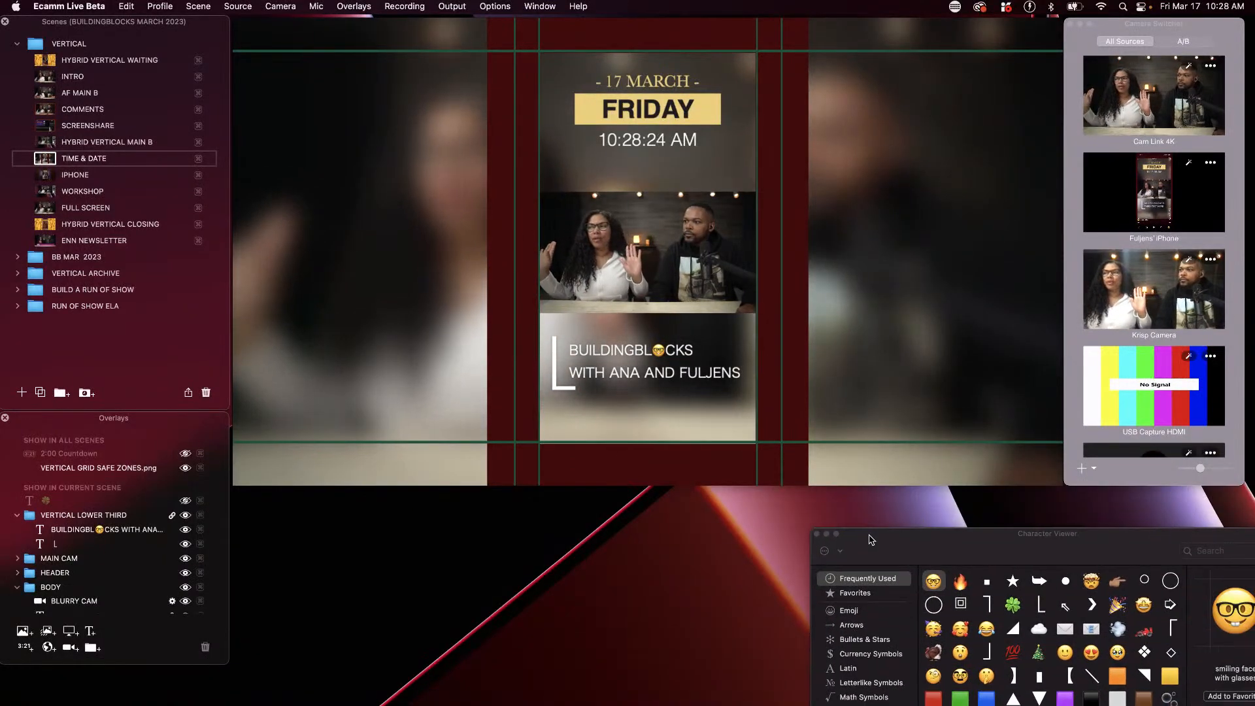
{"action": "left_click", "coordinate": [816, 534]}
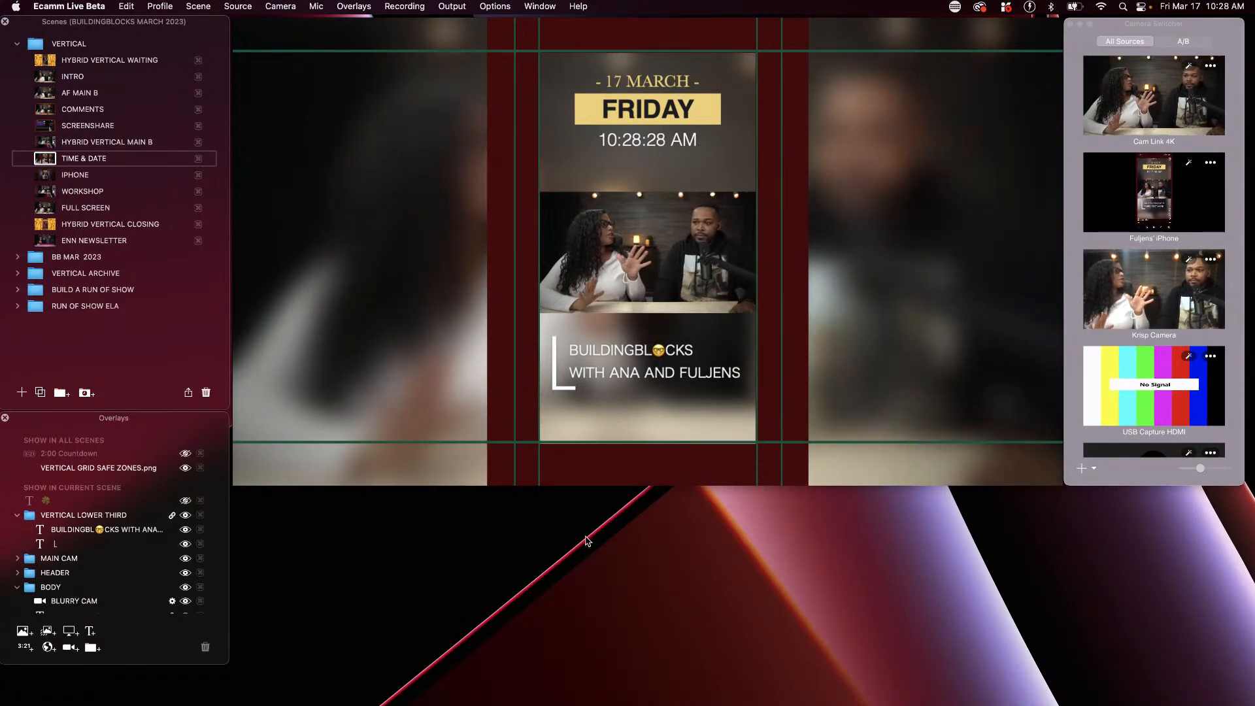
{"action": "mouse_move", "coordinate": [392, 322]}
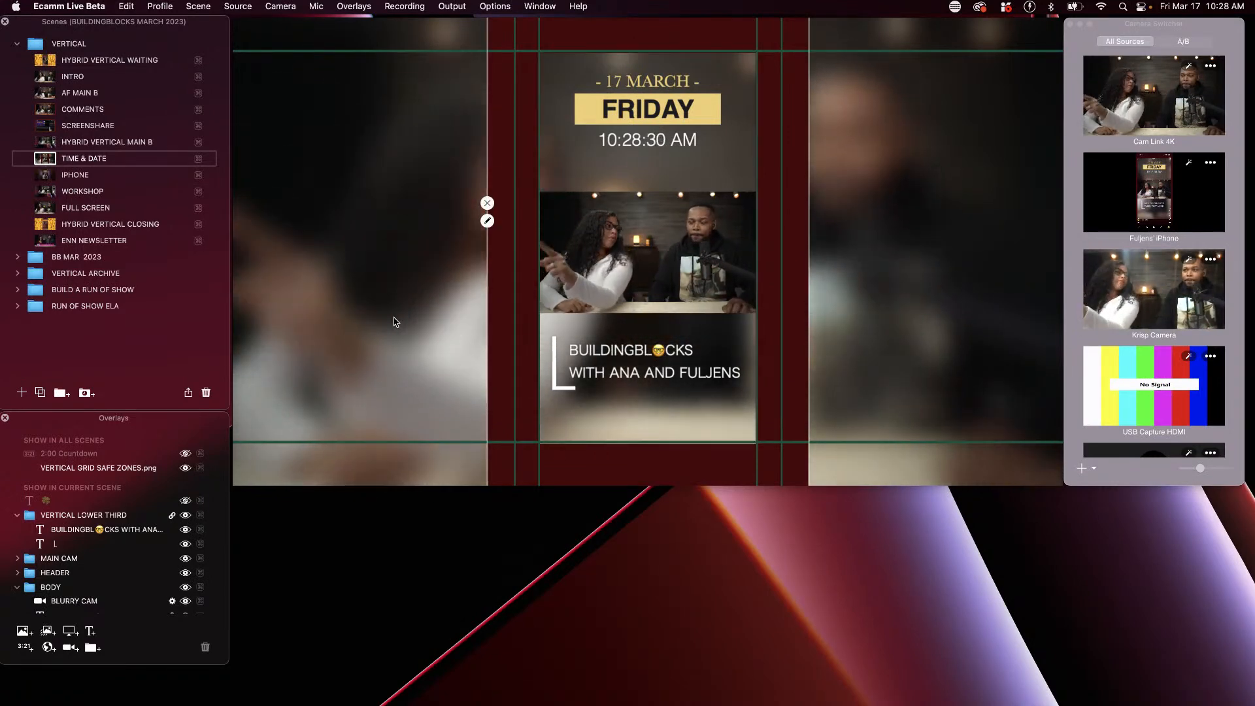
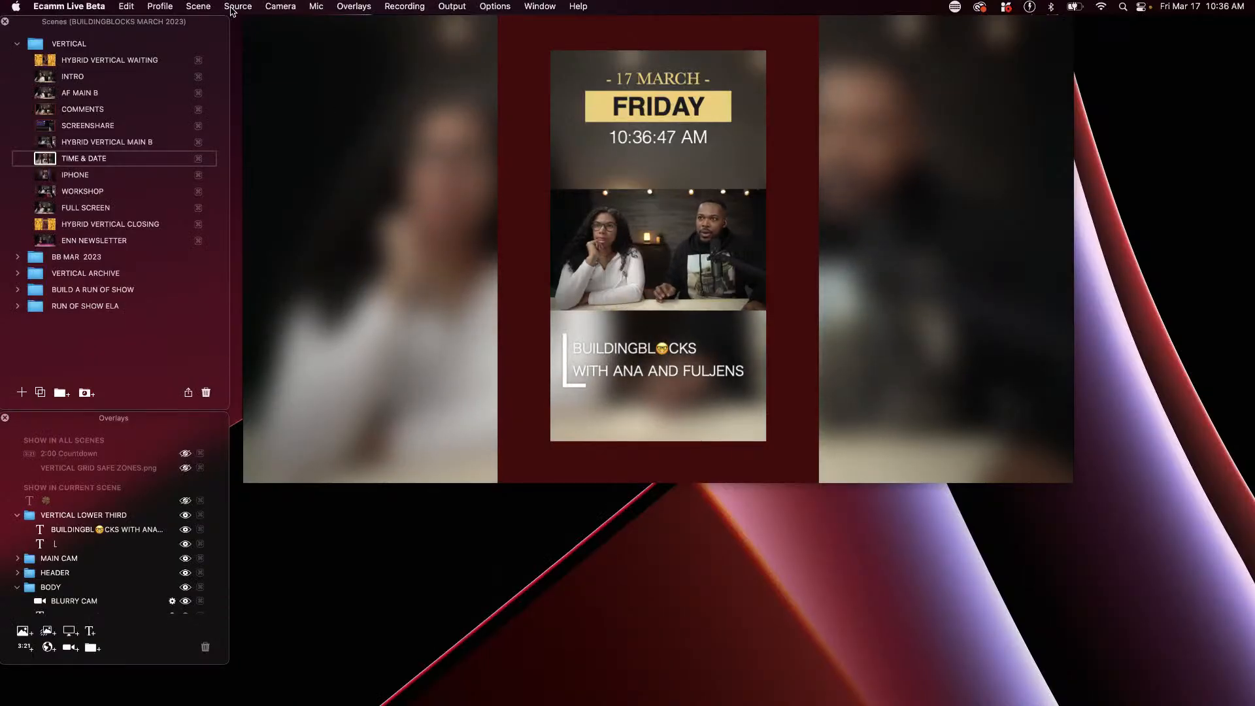
{"action": "left_click", "coordinate": [233, 8]}
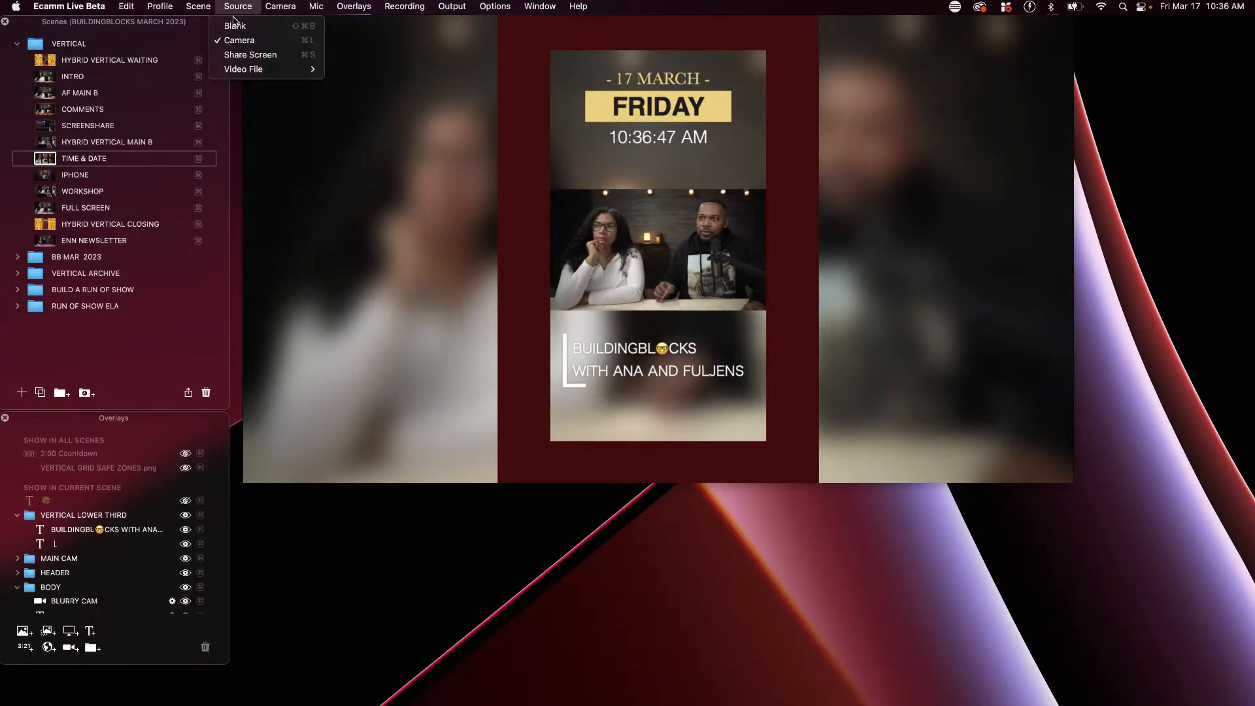
{"action": "left_click", "coordinate": [378, 229]}
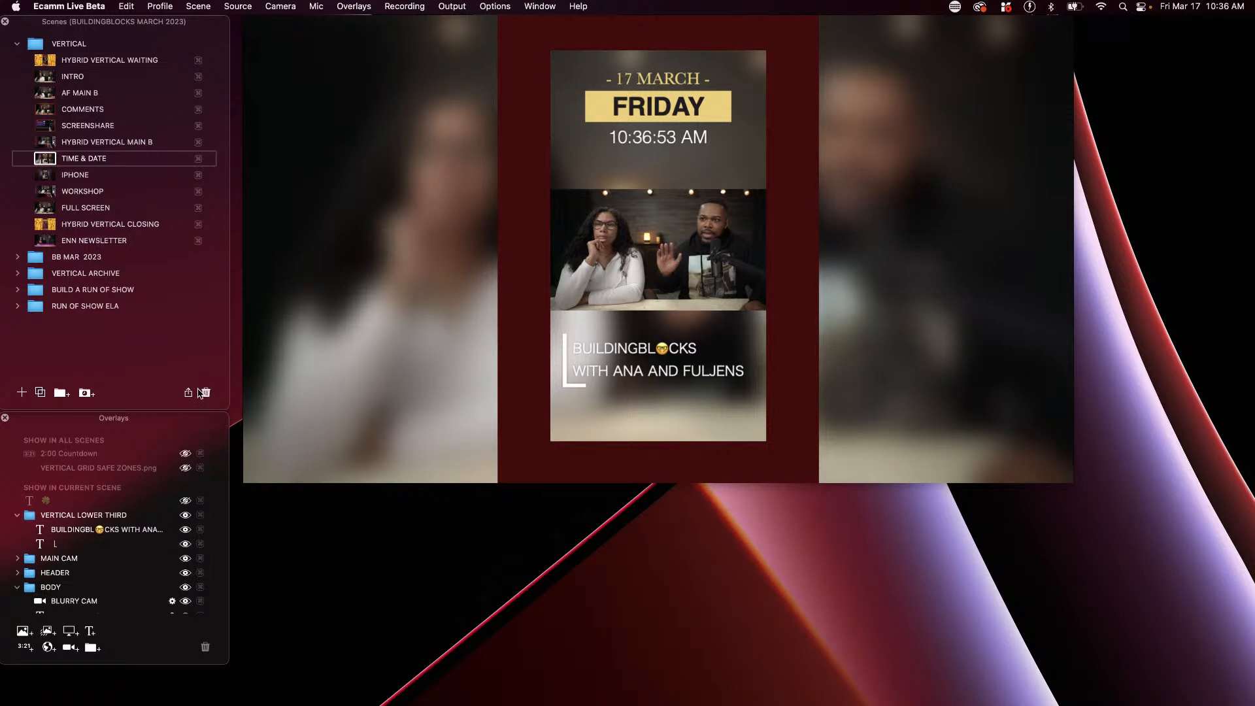
Collapse the VERTICAL LOWER THIRD folder and toggle the TALL TEXT TOWR and BLURRY CAM overlays off and on to check their layers
{"action": "left_click", "coordinate": [17, 515]}
{"action": "scroll", "coordinate": [18, 518], "scroll_direction": "down", "scroll_amount": 1}
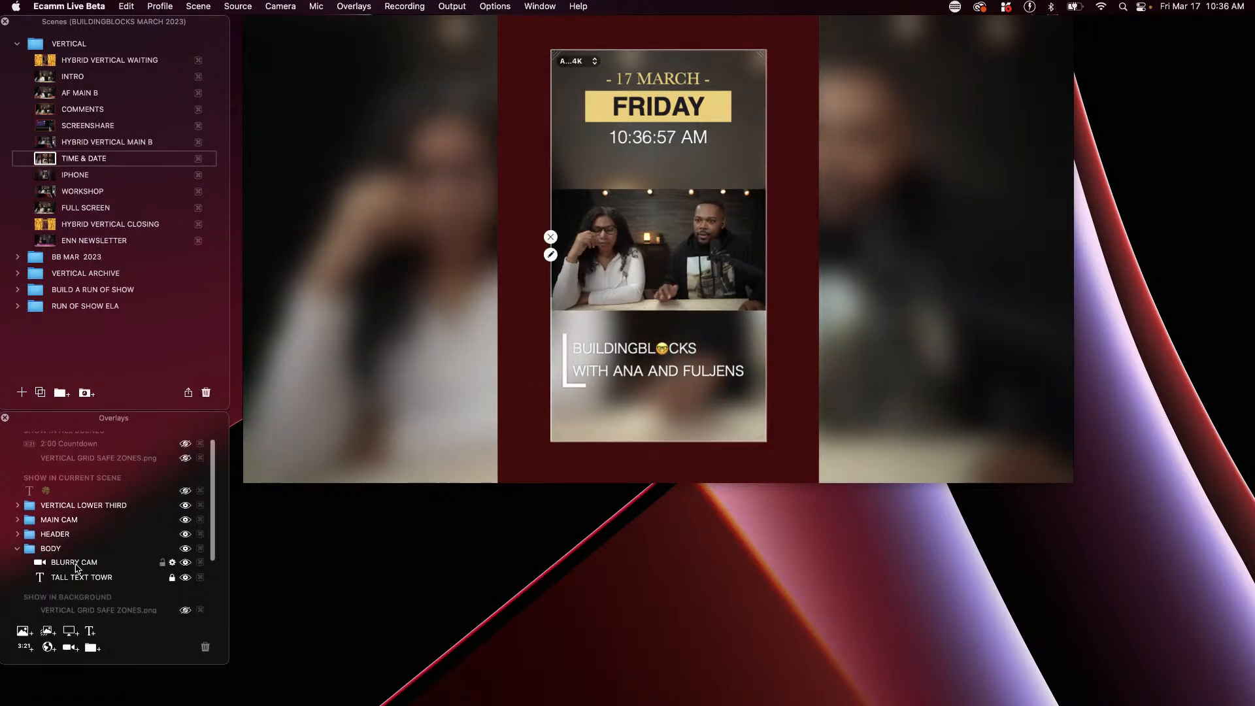
{"action": "left_click", "coordinate": [186, 578]}
{"action": "left_click", "coordinate": [186, 578]}
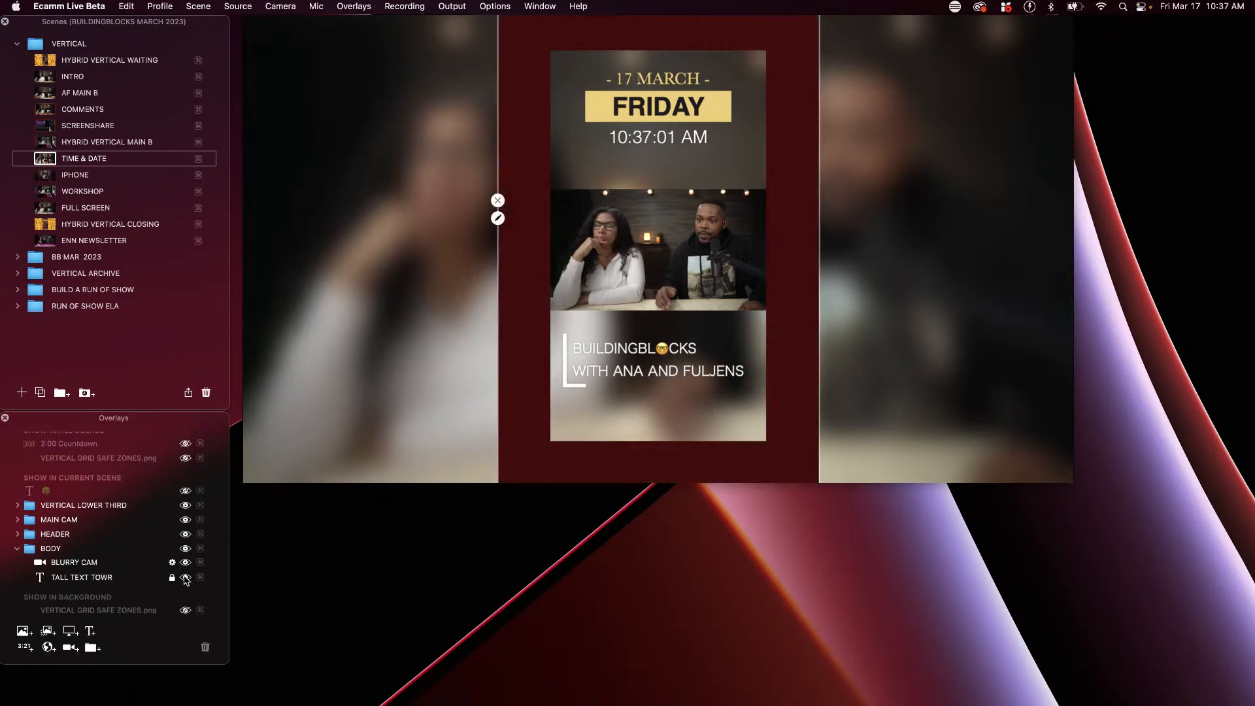
{"action": "left_click", "coordinate": [186, 562]}
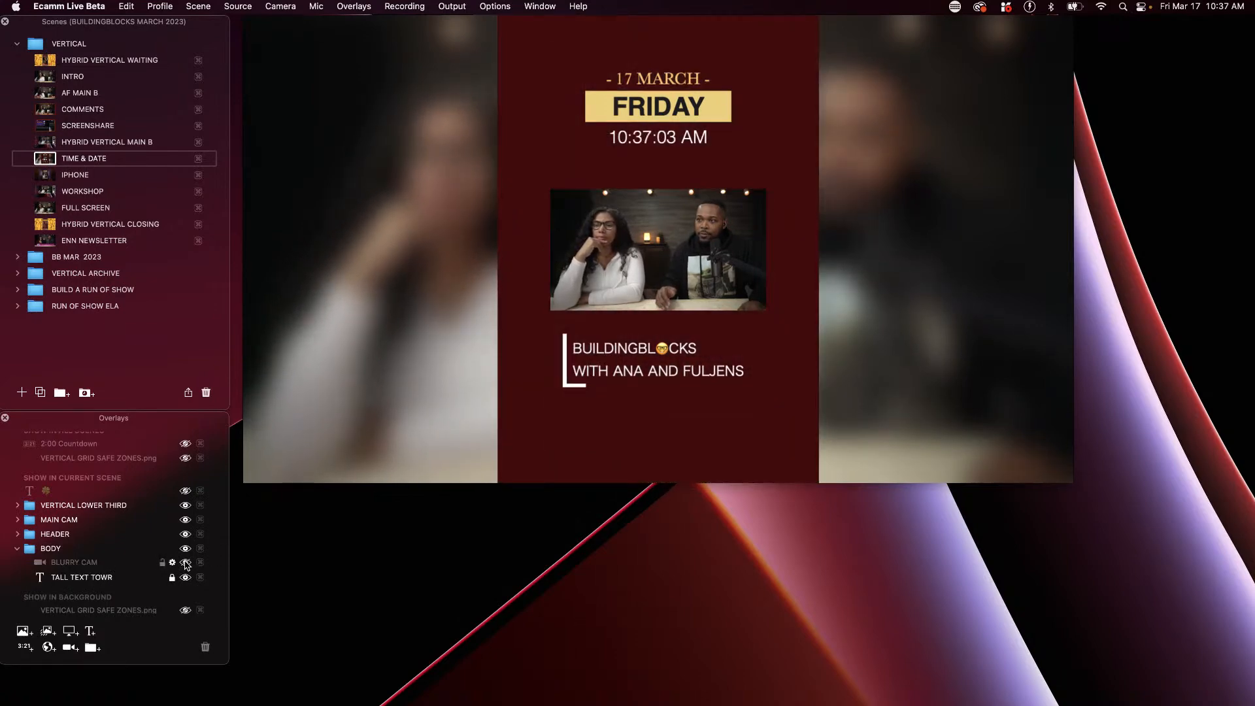
{"action": "left_click", "coordinate": [185, 563]}
{"action": "left_click", "coordinate": [185, 563]}
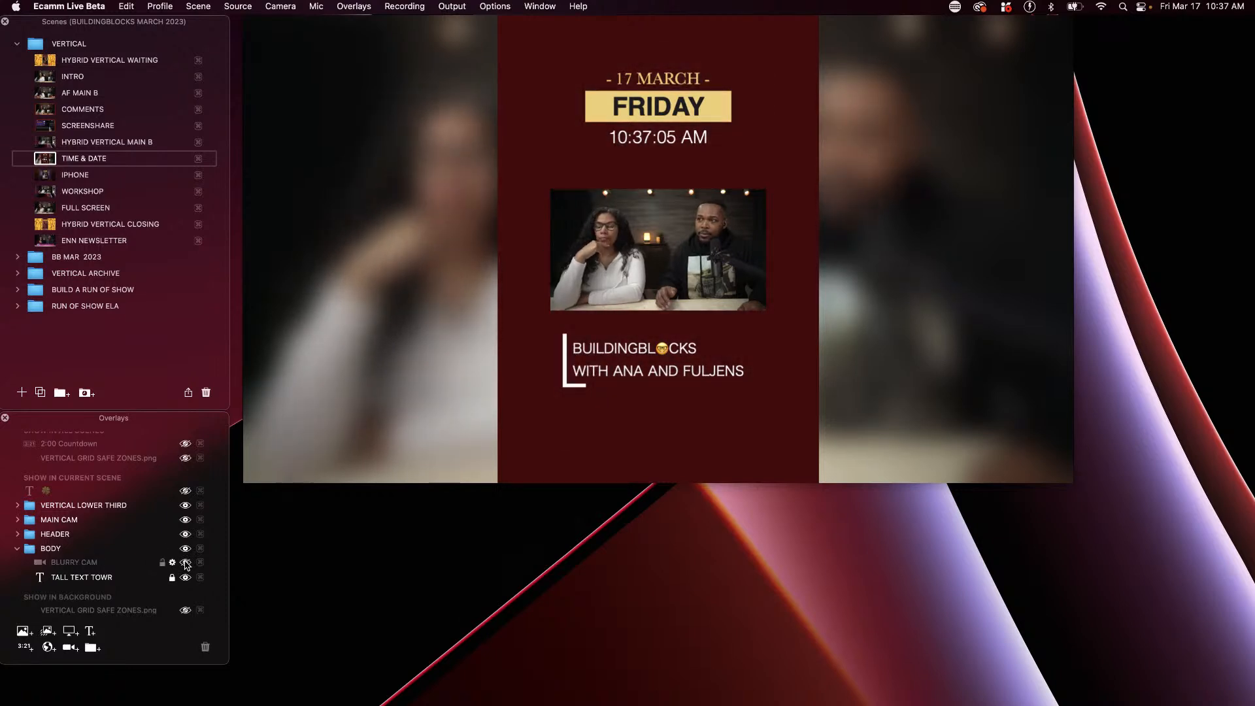
{"action": "left_click", "coordinate": [185, 562]}
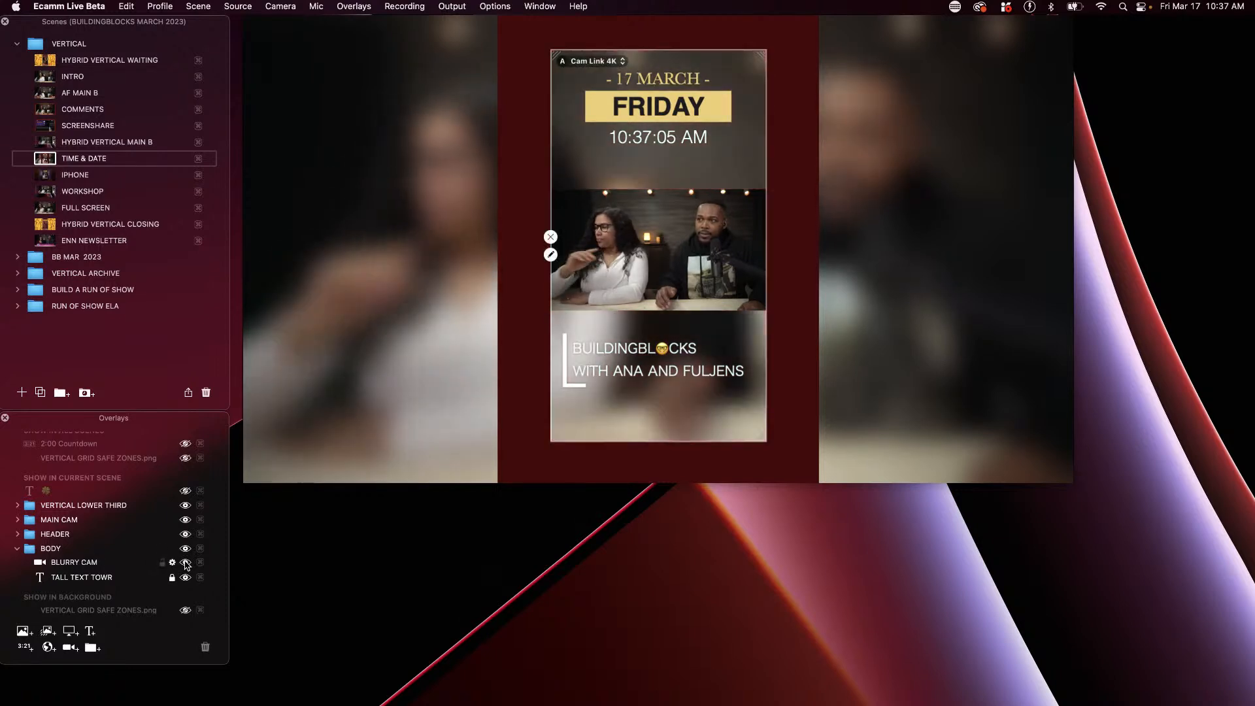
Examine the overlays inside the HEADER folder and collapse it again
{"action": "left_click", "coordinate": [18, 536]}
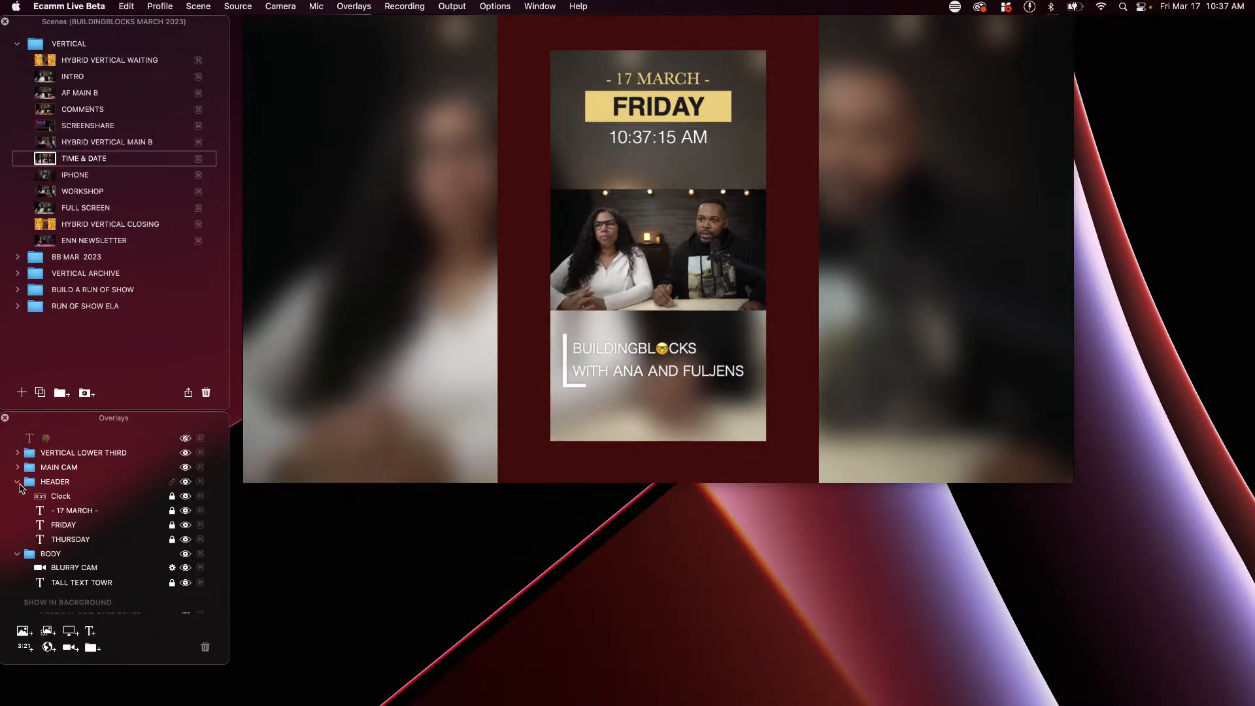
{"action": "left_click", "coordinate": [14, 484]}
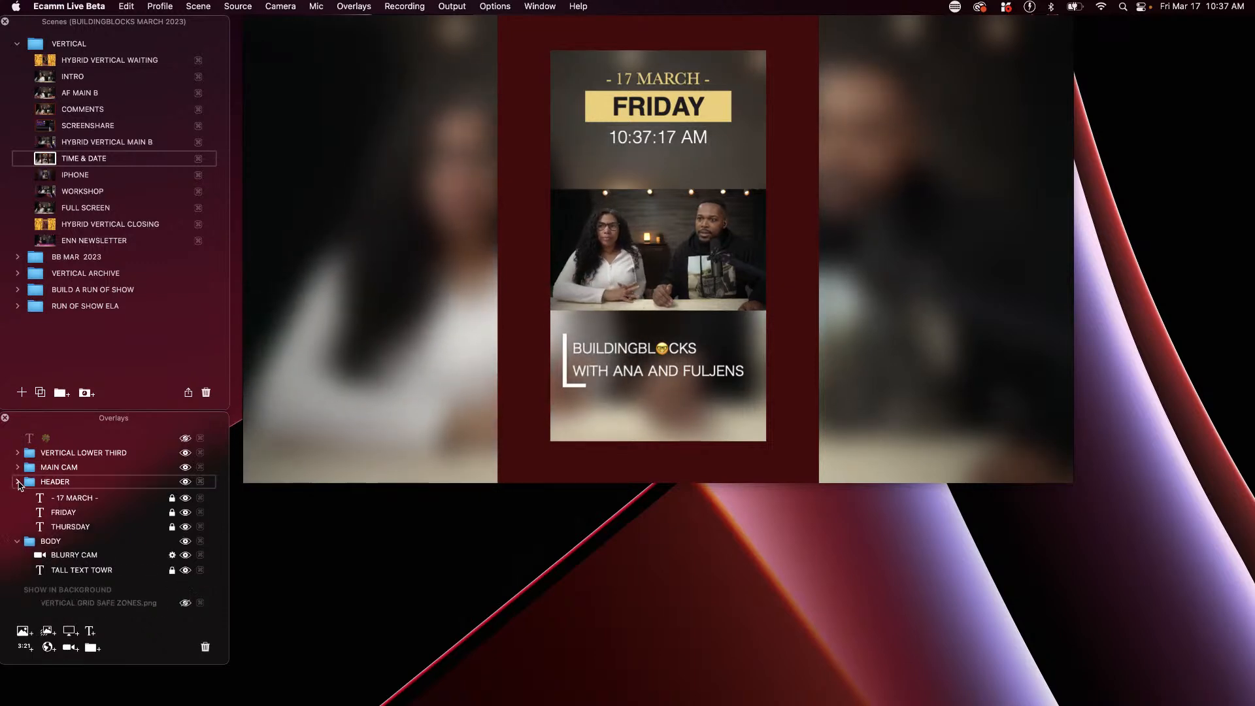
{"action": "left_click", "coordinate": [17, 482]}
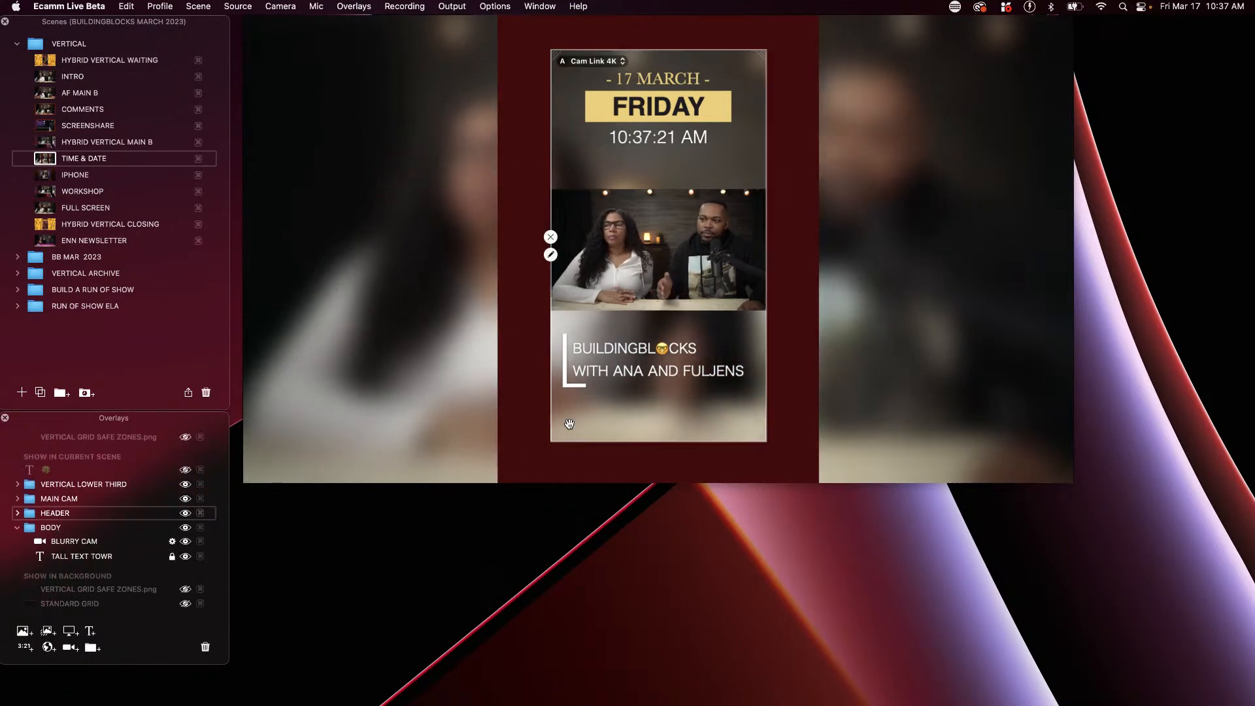
Open the lower third's text overlay to review its Fly In From Left style, and save it
{"action": "mouse_move", "coordinate": [568, 363]}
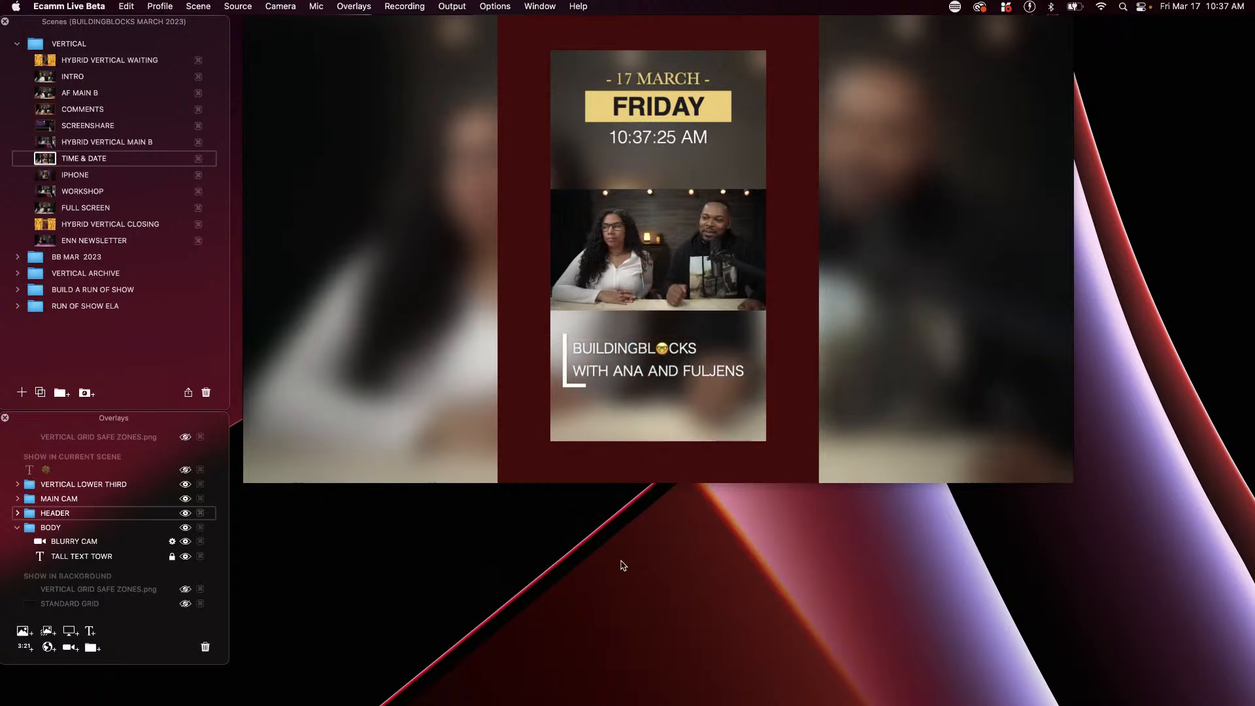
{"action": "double_click", "coordinate": [605, 353]}
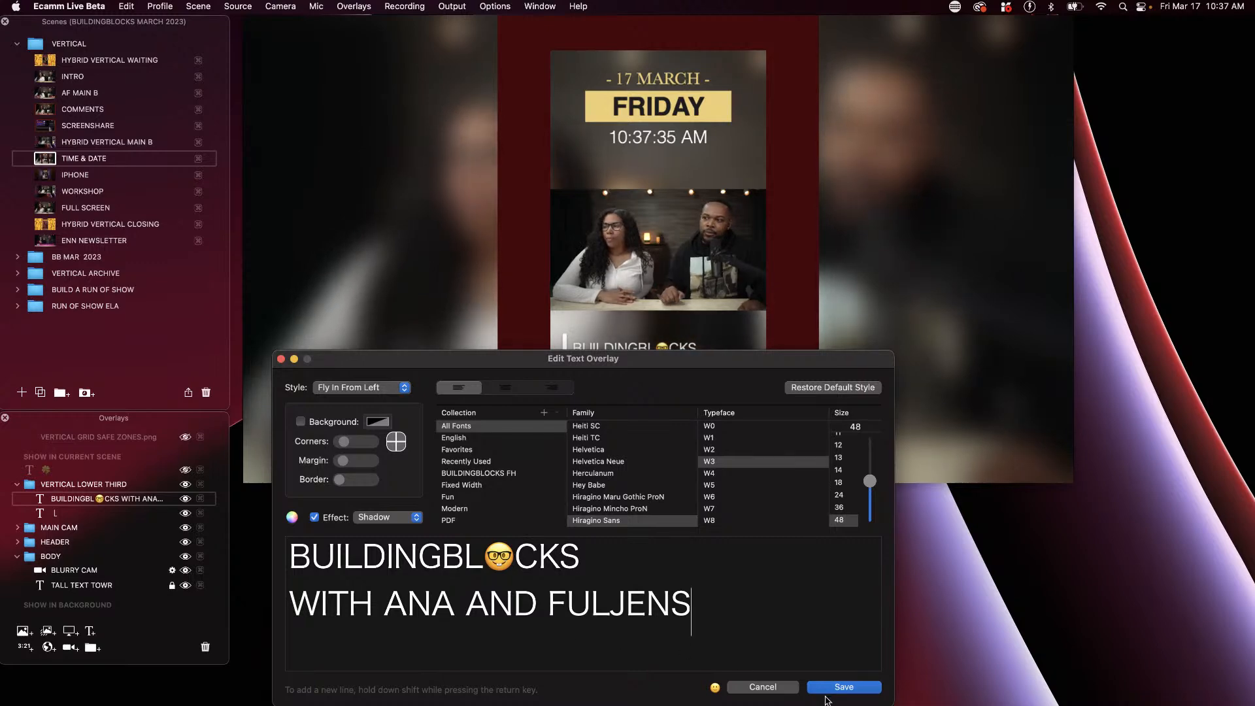
{"action": "left_click", "coordinate": [830, 688]}
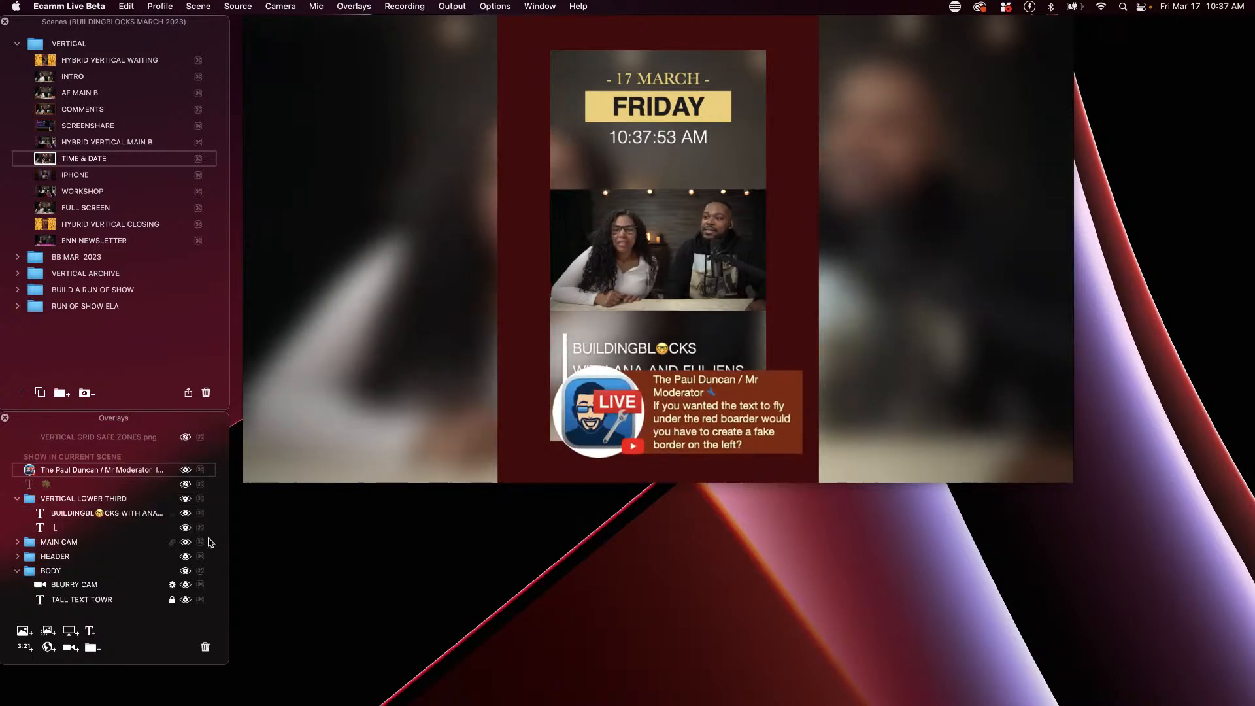
{"action": "mouse_move", "coordinate": [681, 410]}
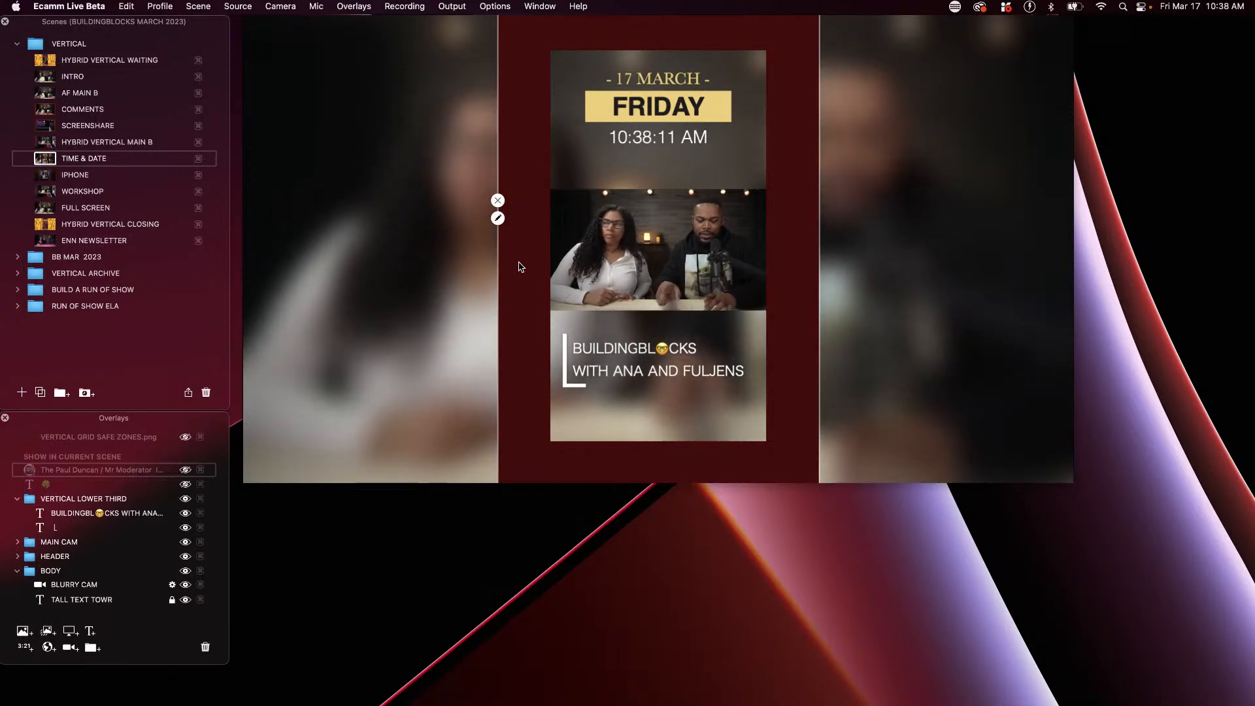
Start a new text overlay spelling VERTICAL with one letter per line, and turn on its background
{"action": "key", "text": "super+t"}
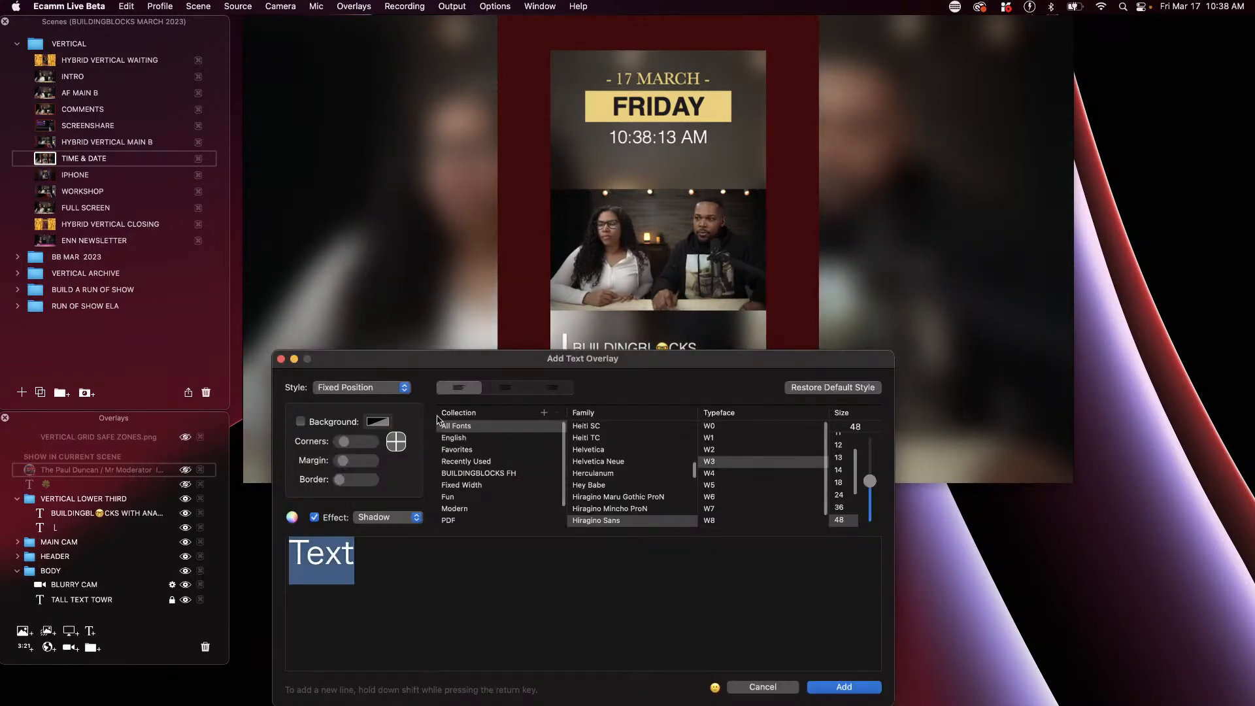
{"action": "left_click_drag", "start_coordinate": [413, 373], "coordinate": [415, 253]}
{"action": "key", "text": "BackSpace"}
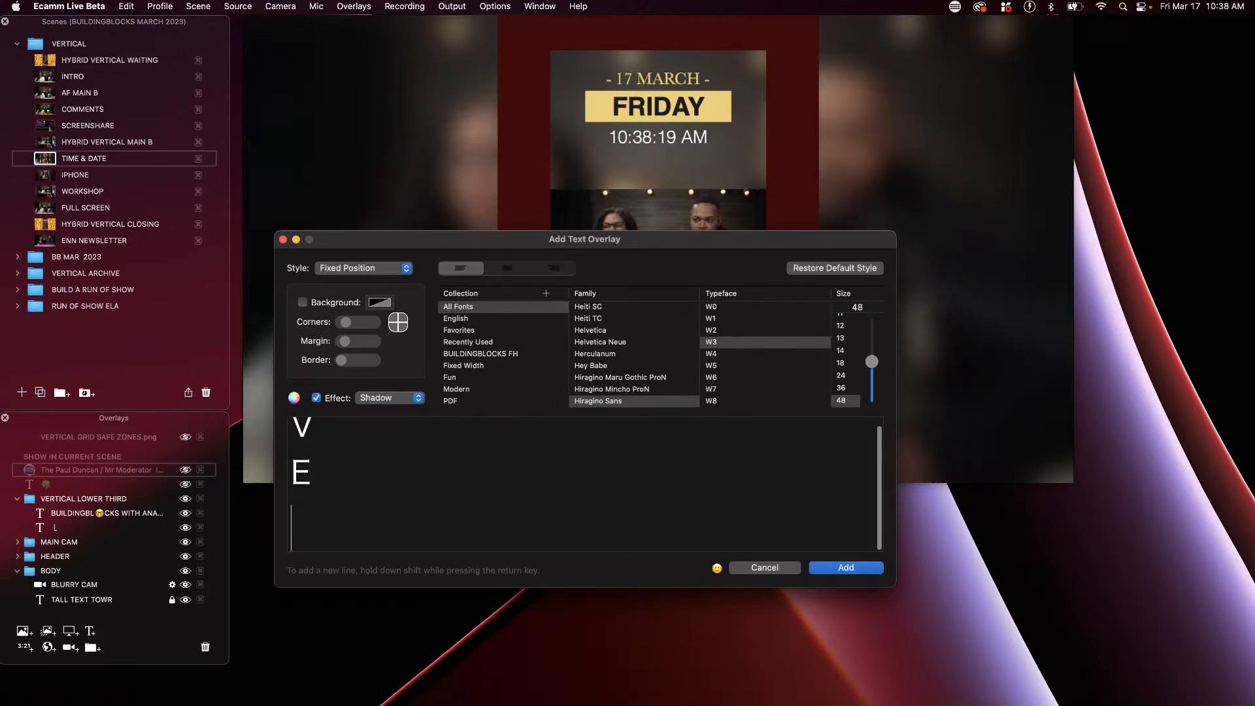
{"action": "type", "text": "t"}
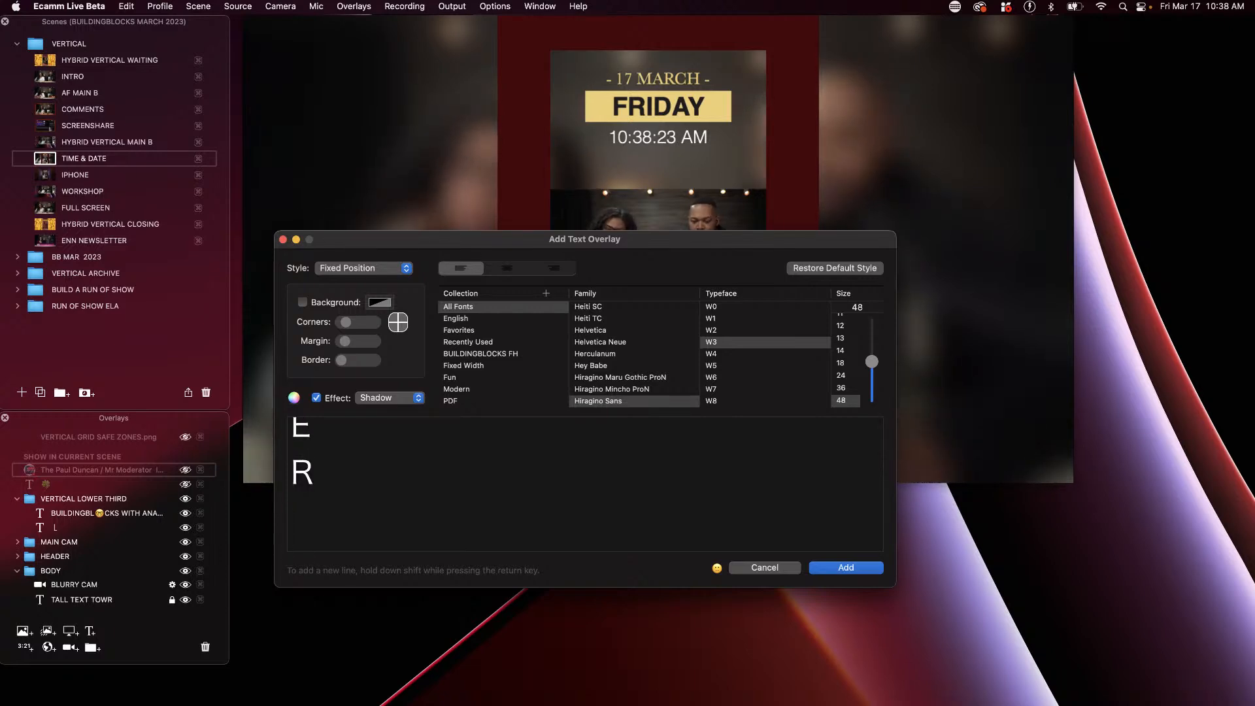
{"action": "type", "text": "T"}
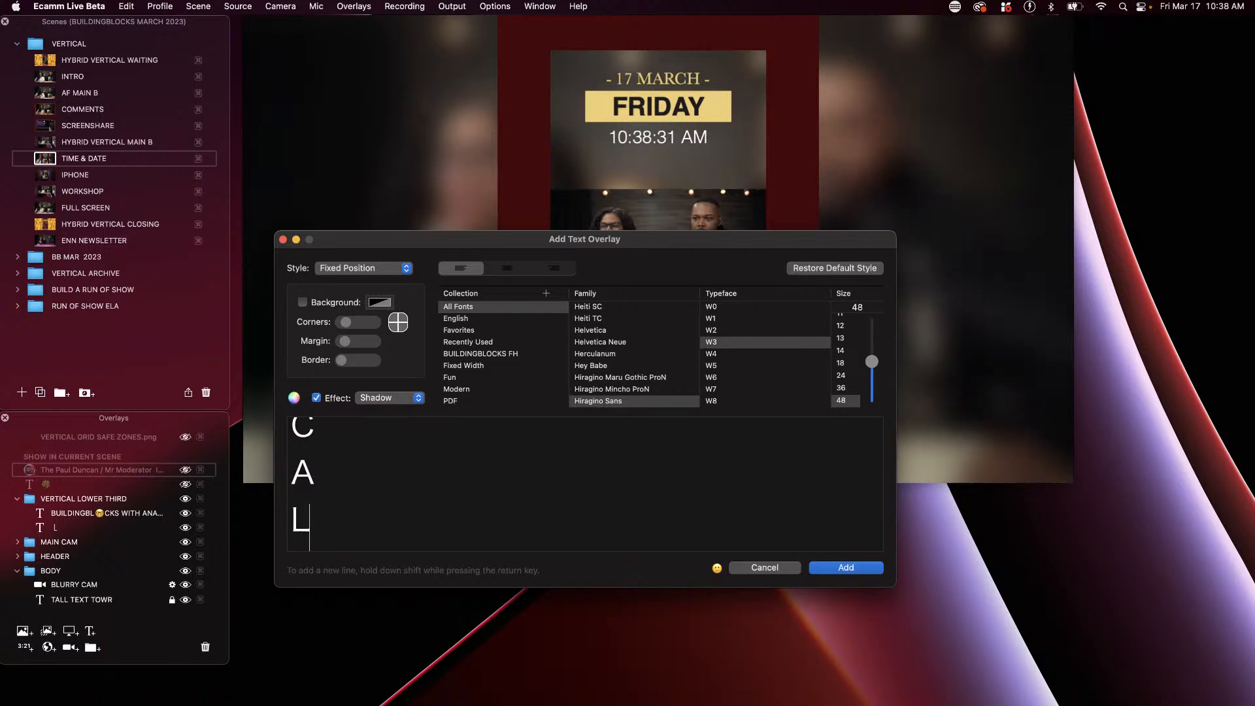
{"action": "left_click", "coordinate": [302, 302]}
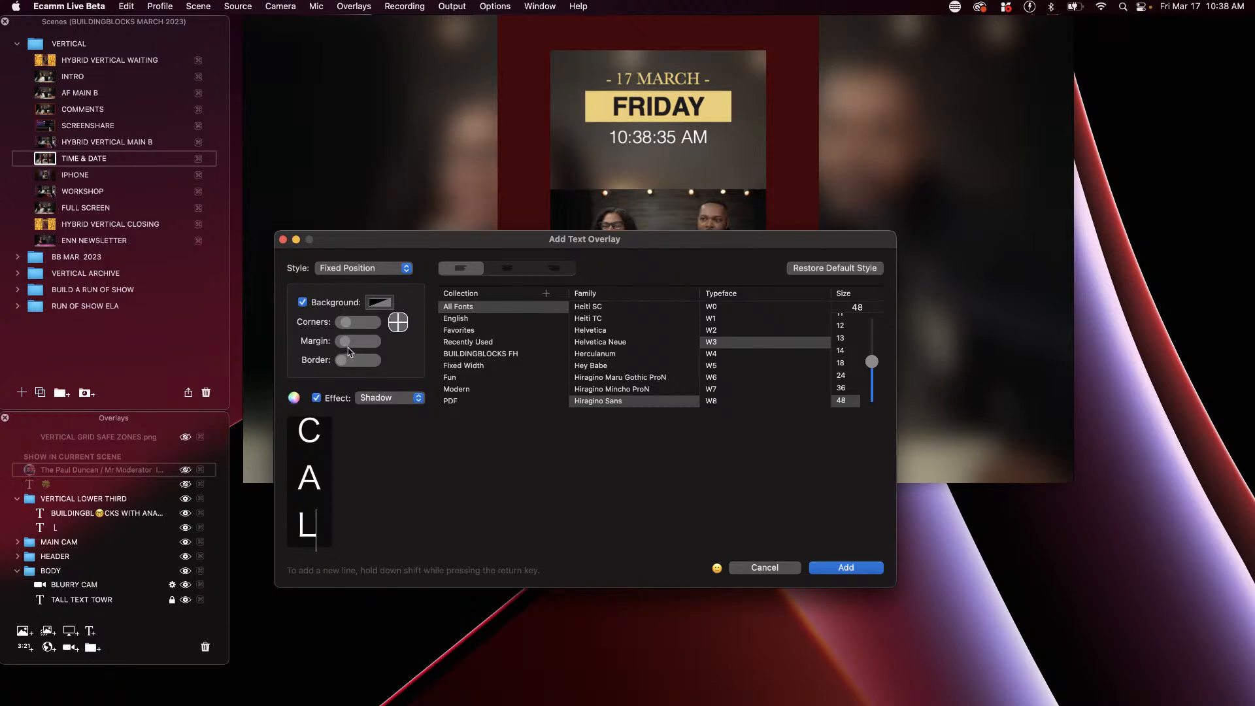
{"action": "left_click_drag", "start_coordinate": [341, 245], "coordinate": [431, 302]}
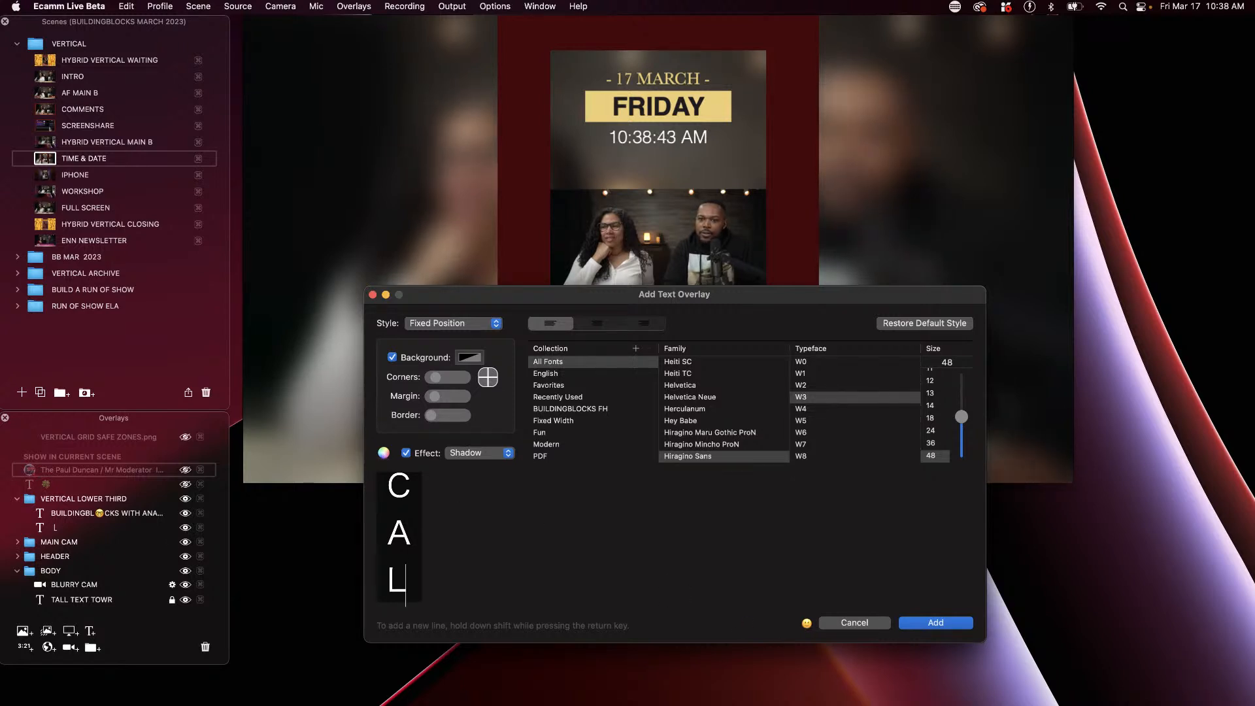
Make the new VERTICAL overlay's text fully transparent by setting its colour opacity to 0%
{"action": "left_click", "coordinate": [383, 452]}
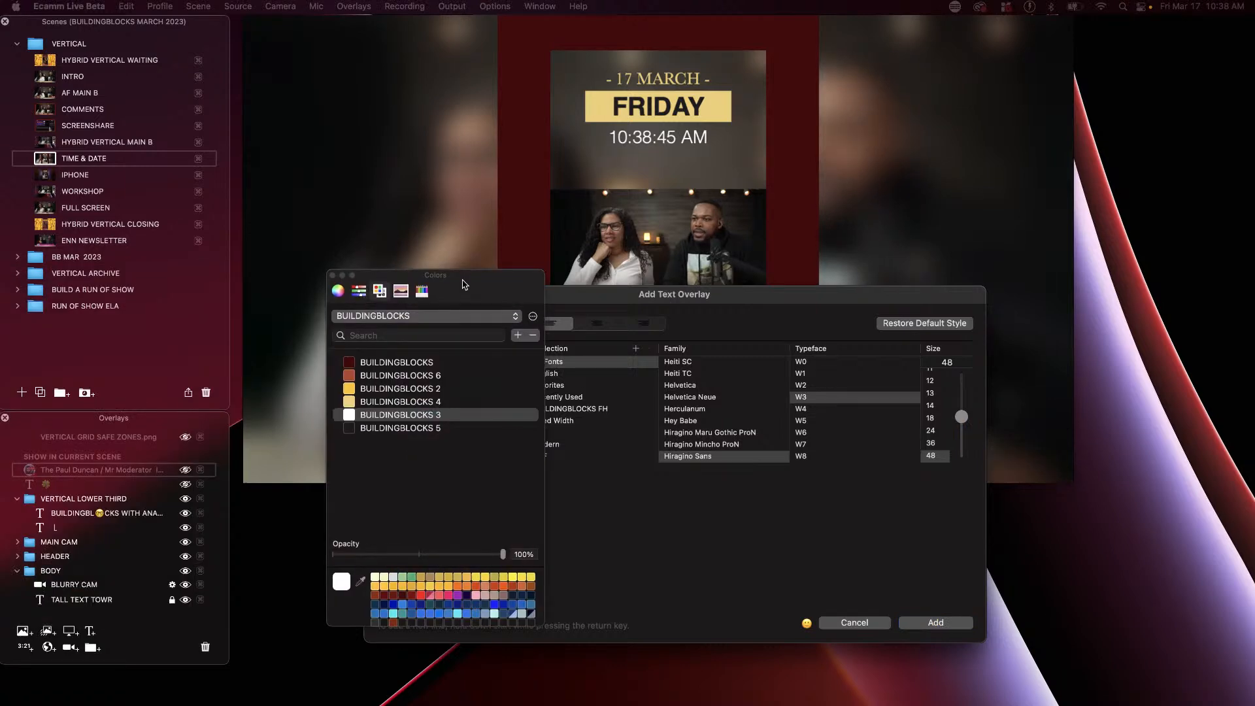
{"action": "left_click_drag", "start_coordinate": [461, 290], "coordinate": [1152, 323]}
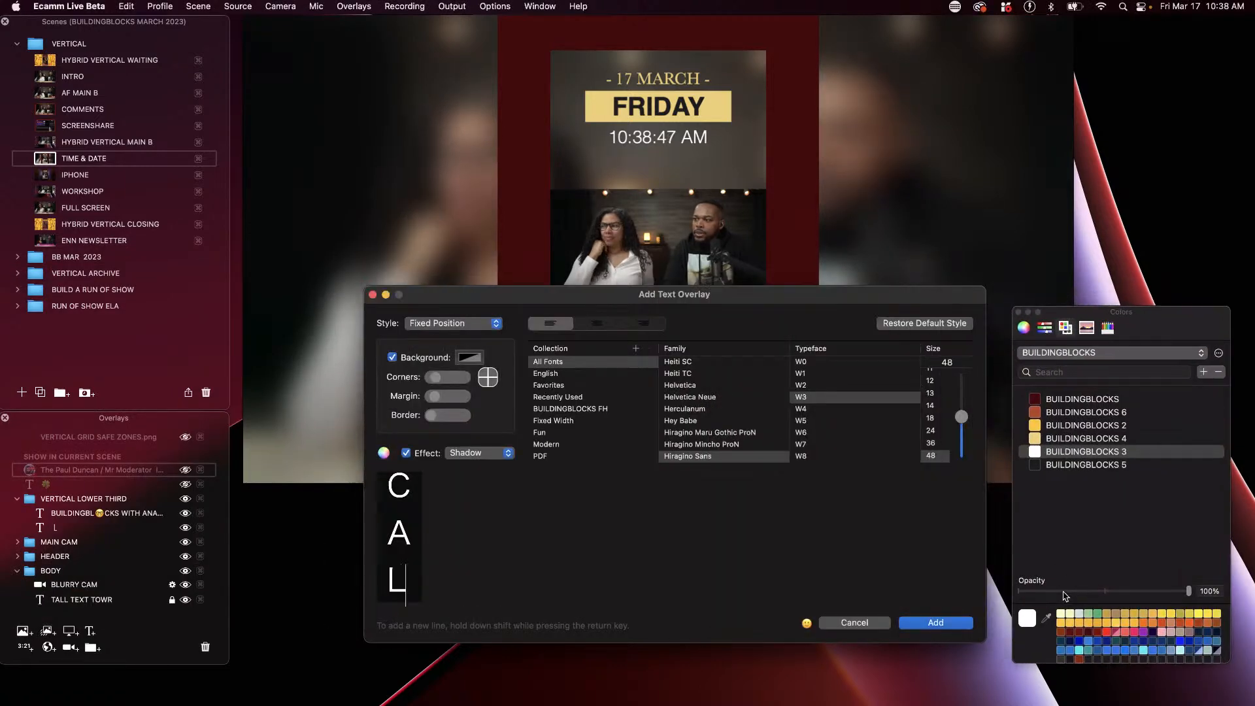
{"action": "left_click_drag", "start_coordinate": [1188, 591], "coordinate": [1020, 590]}
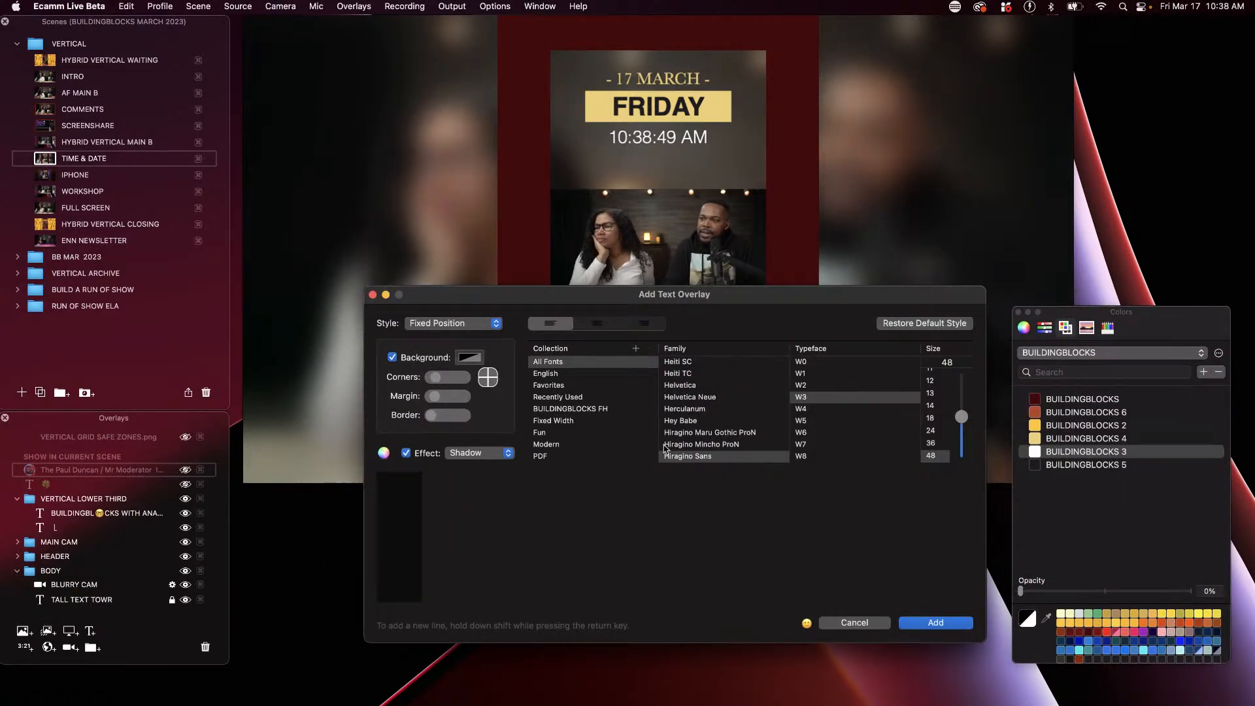
Colour the overlay's background with the dark red BUILDINGBLOCKS swatch at 100% opacity and add the overlay to the scene
{"action": "left_click", "coordinate": [1085, 464]}
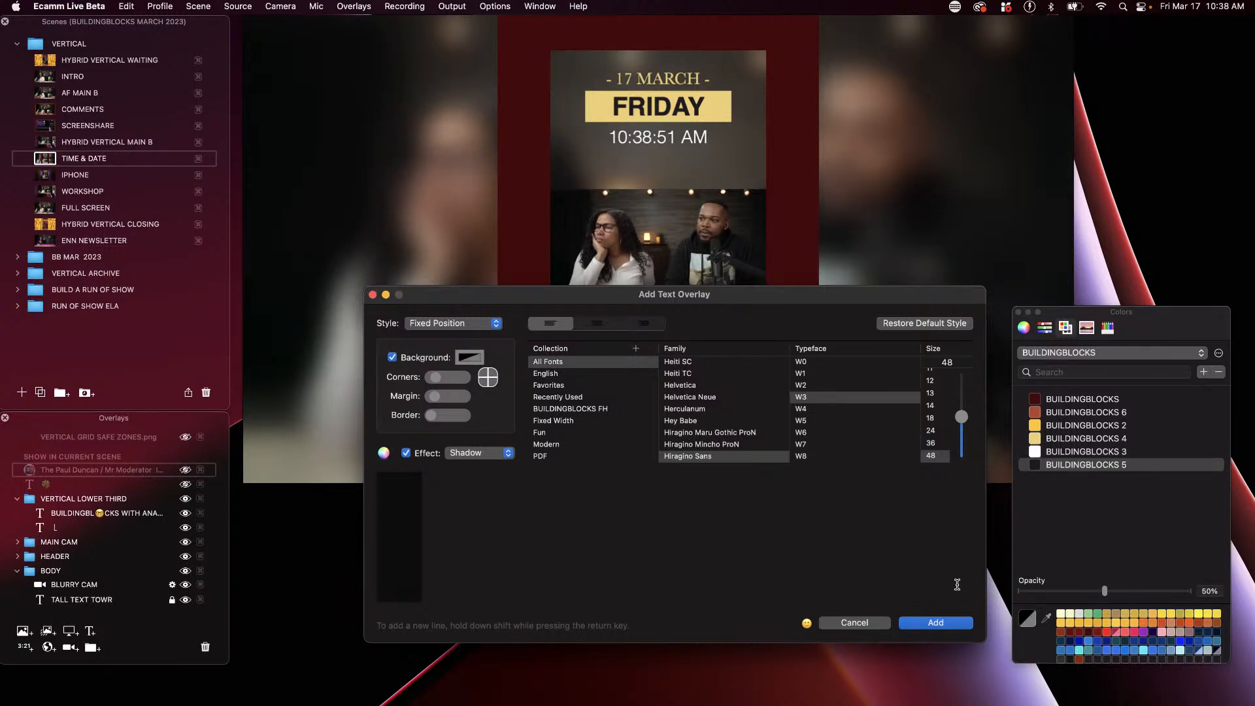
{"action": "left_click", "coordinate": [794, 186]}
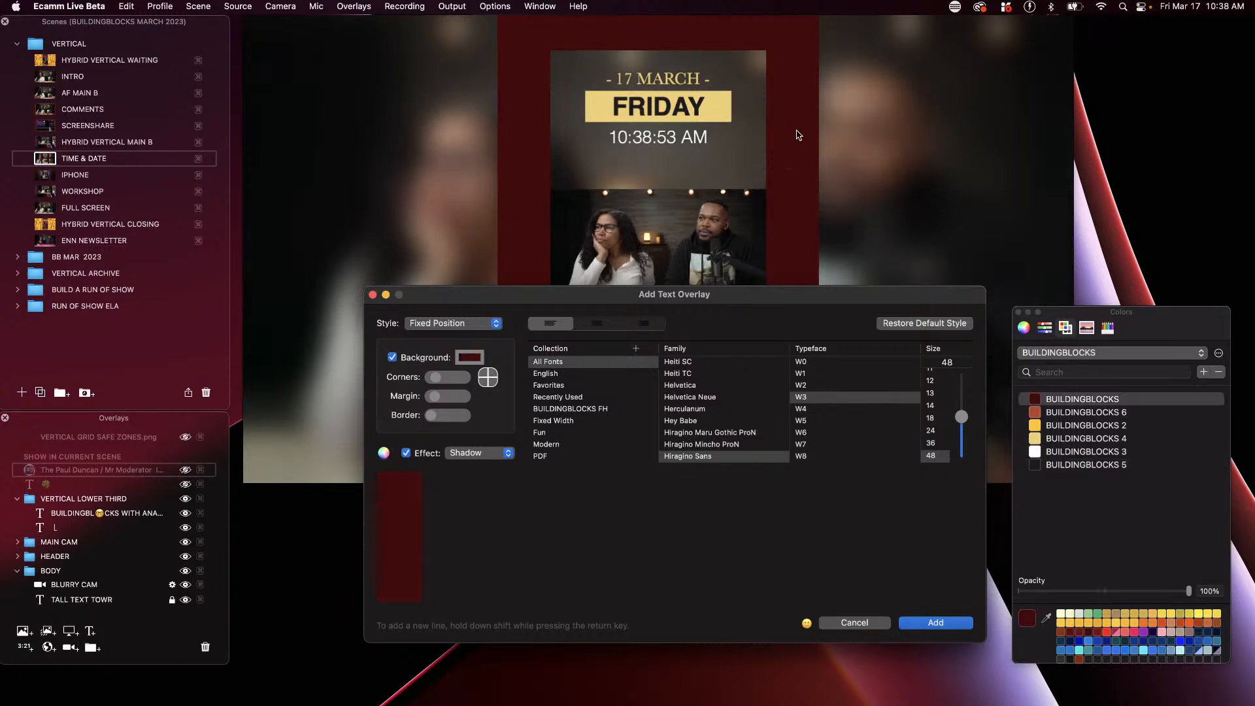
{"action": "left_click", "coordinate": [932, 623]}
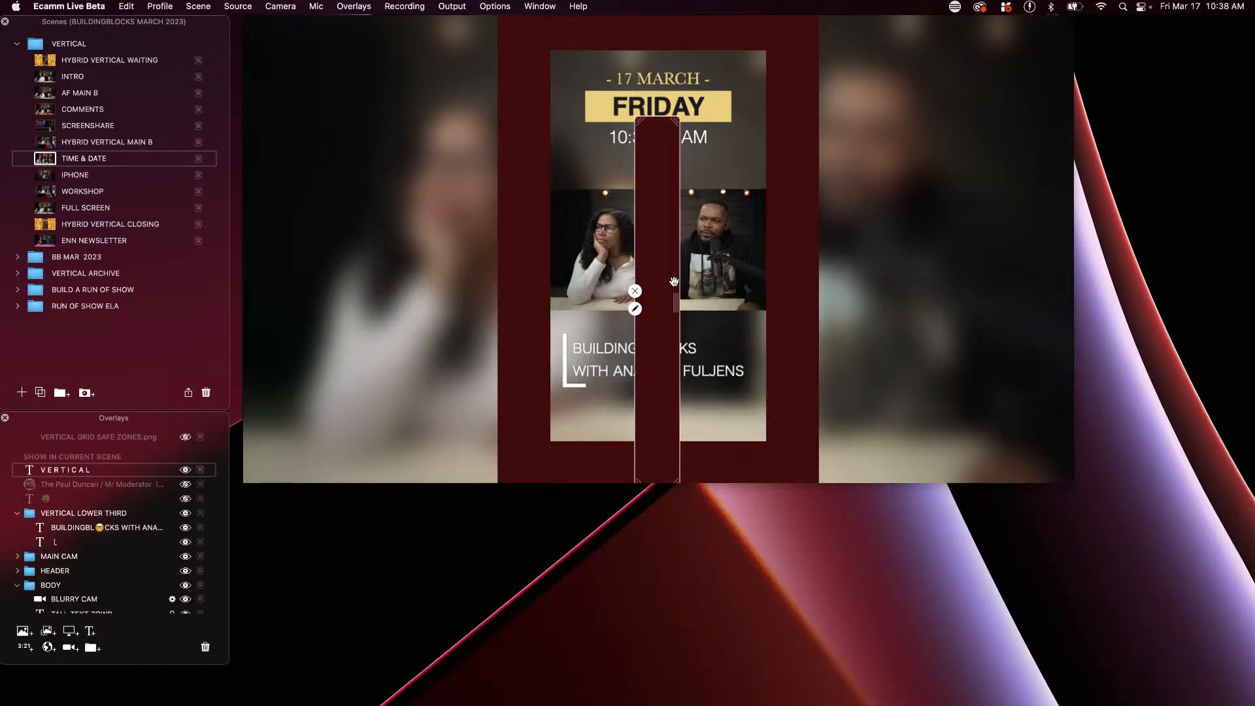
Position the dark red VERTICAL overlay over the canvas's left border strip, with its lower end level with the blurred panel's bottom edge
{"action": "left_click_drag", "start_coordinate": [632, 281], "coordinate": [546, 285]}
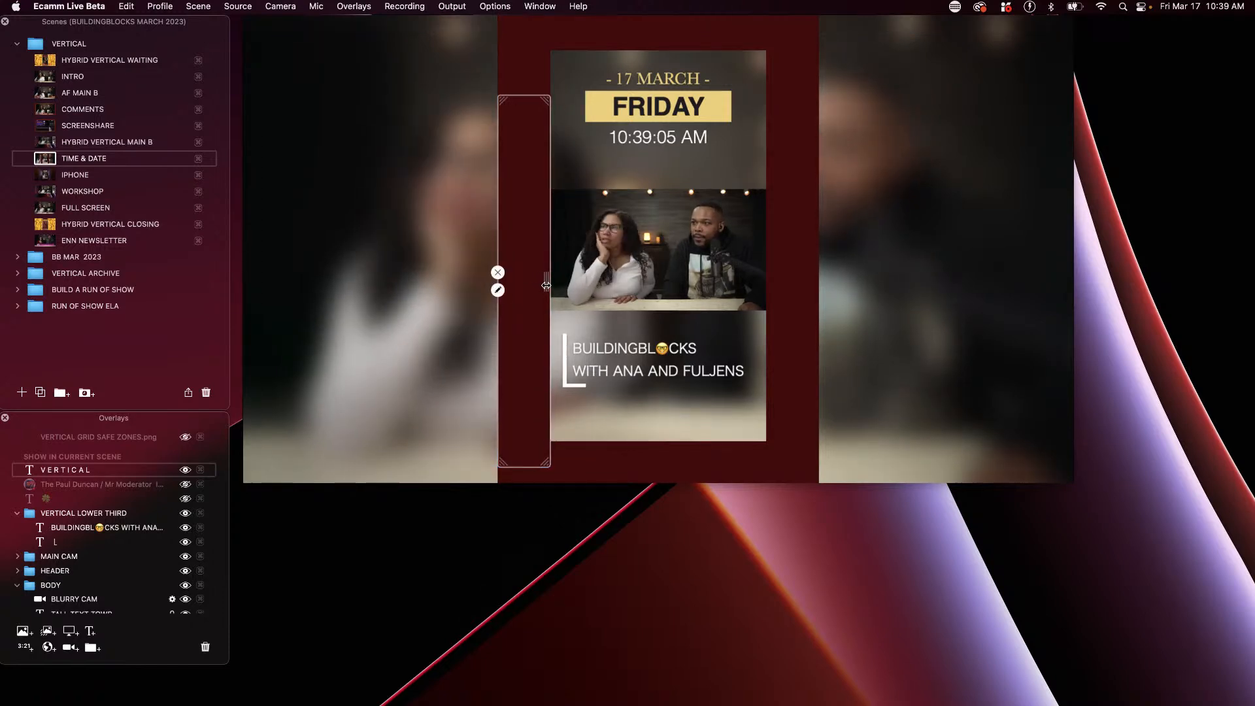
{"action": "double_click", "coordinate": [521, 312]}
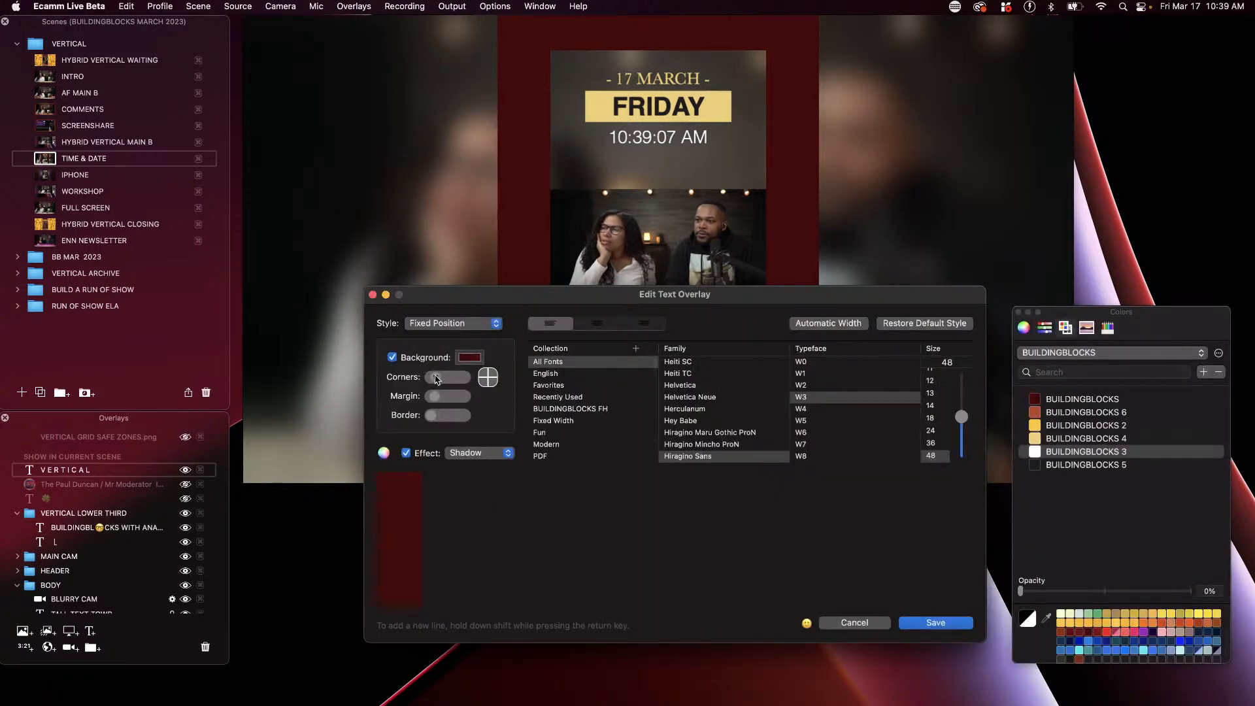
{"action": "left_click", "coordinate": [935, 622]}
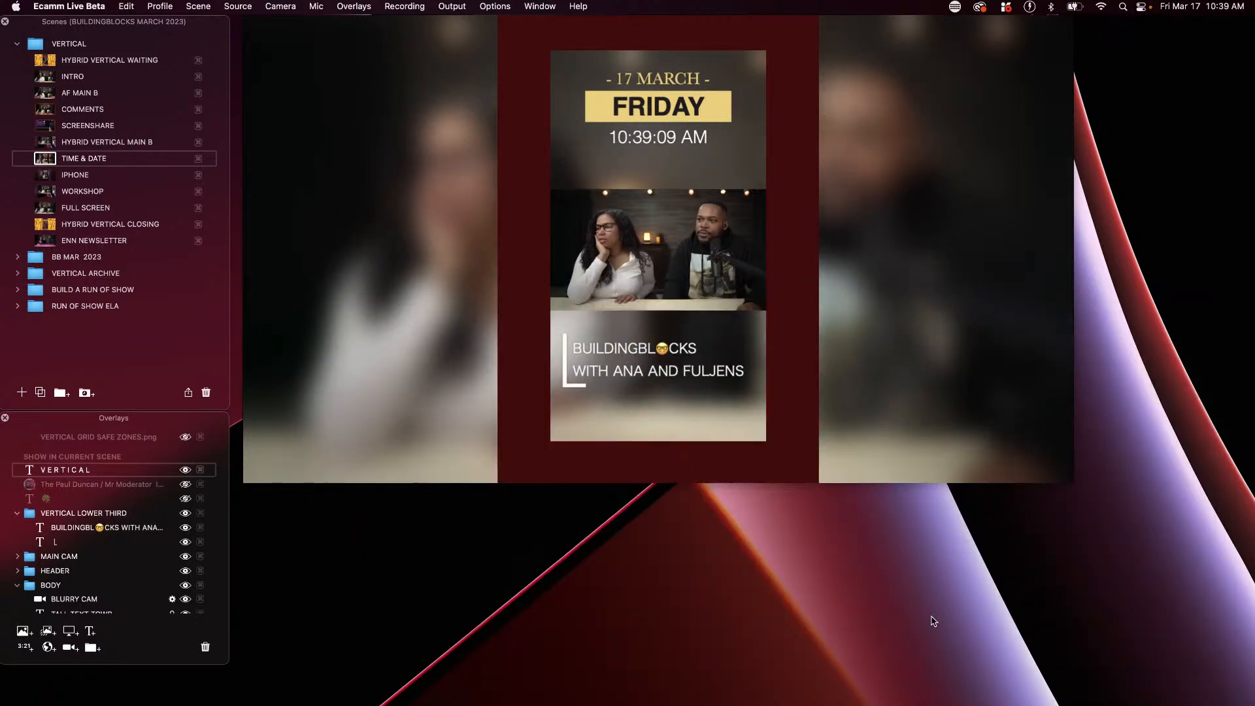
{"action": "left_click_drag", "start_coordinate": [533, 383], "coordinate": [529, 355]}
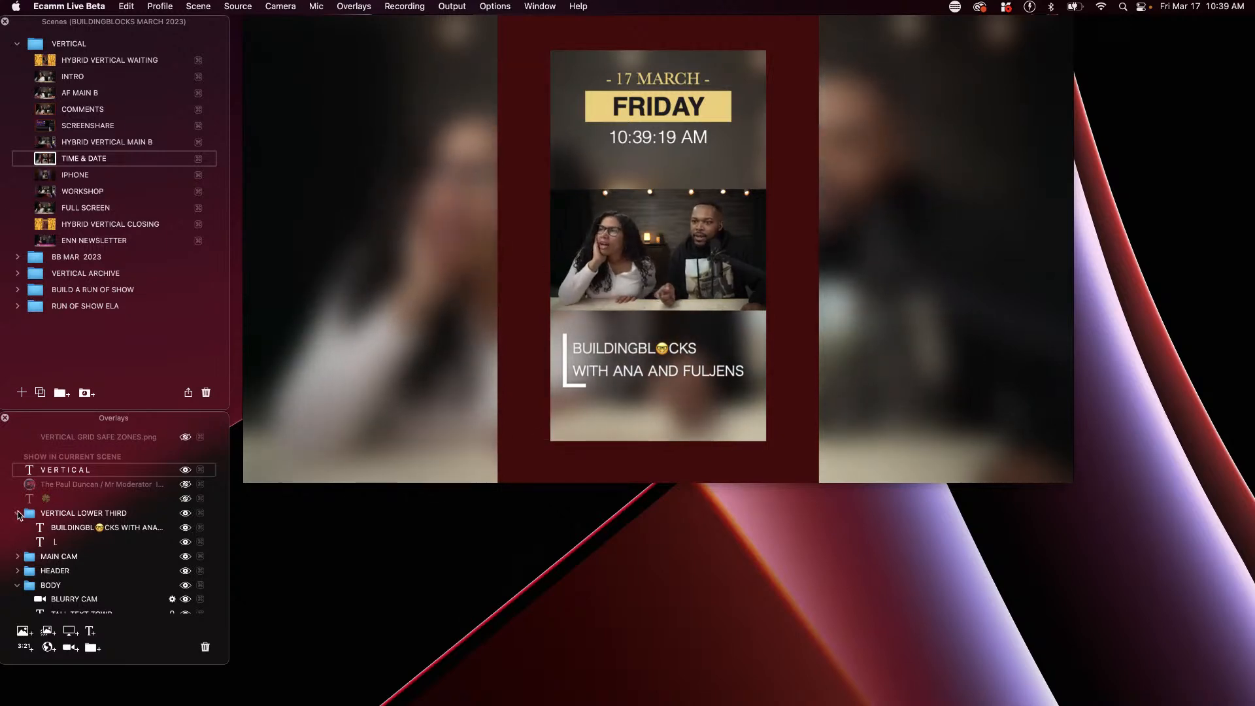
{"action": "left_click", "coordinate": [17, 514]}
{"action": "left_click", "coordinate": [18, 515]}
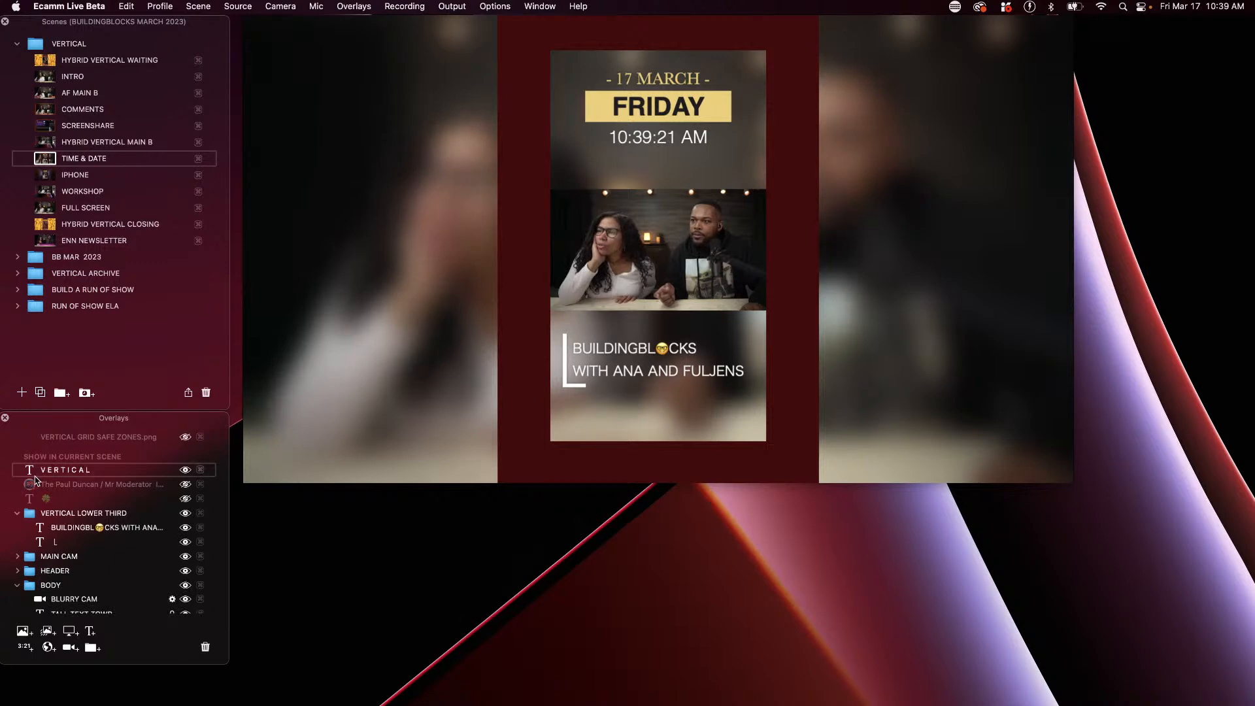
Turn off the Shadow effect on the VERTICAL text overlay and save it
{"action": "double_click", "coordinate": [52, 470]}
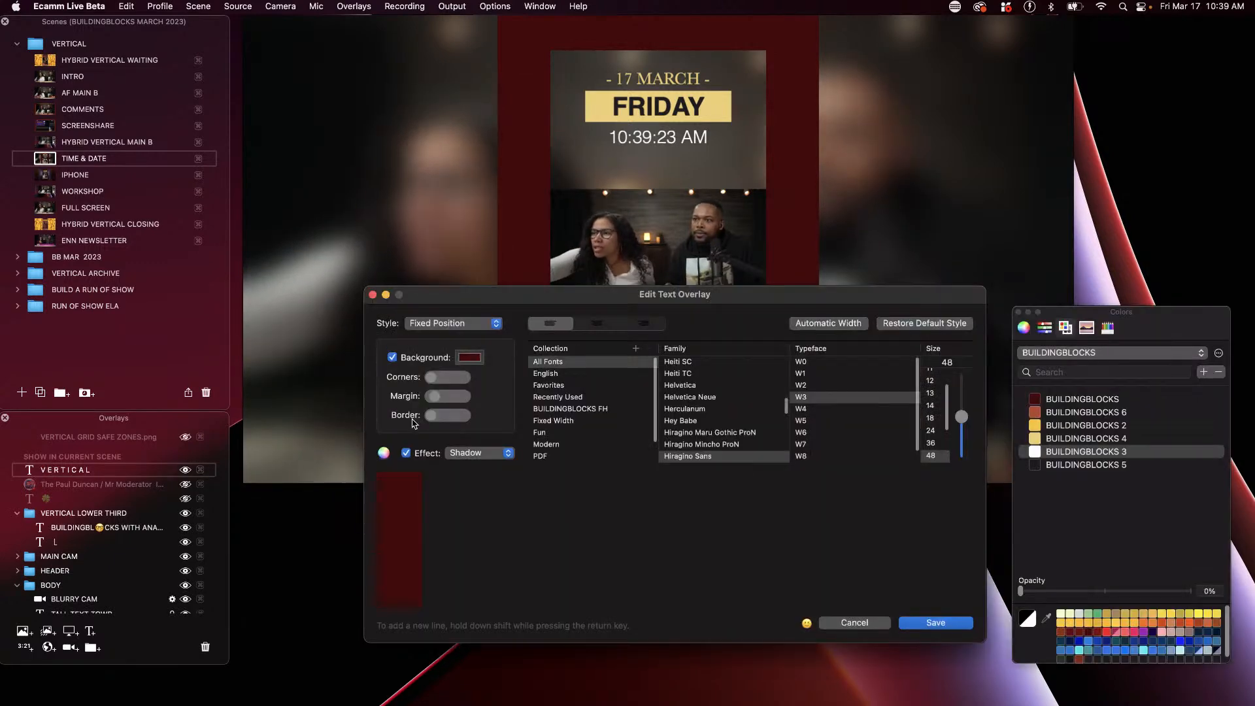
{"action": "left_click", "coordinate": [407, 452]}
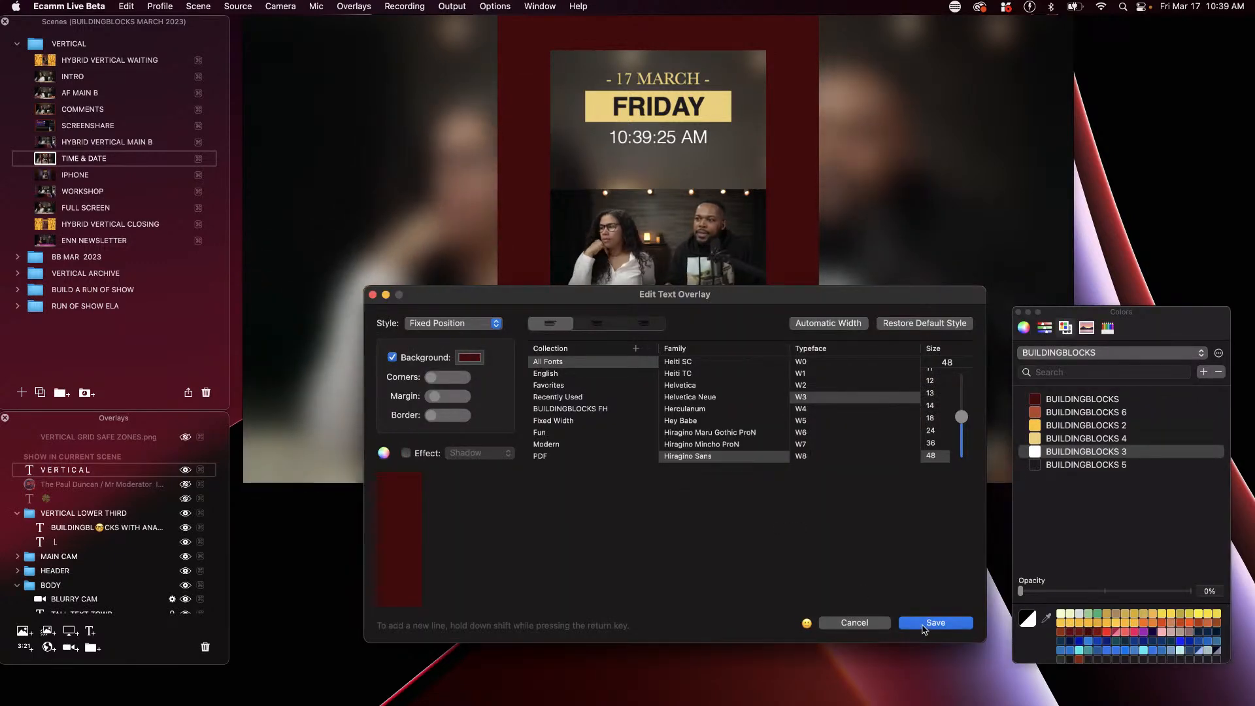
{"action": "left_click", "coordinate": [924, 621]}
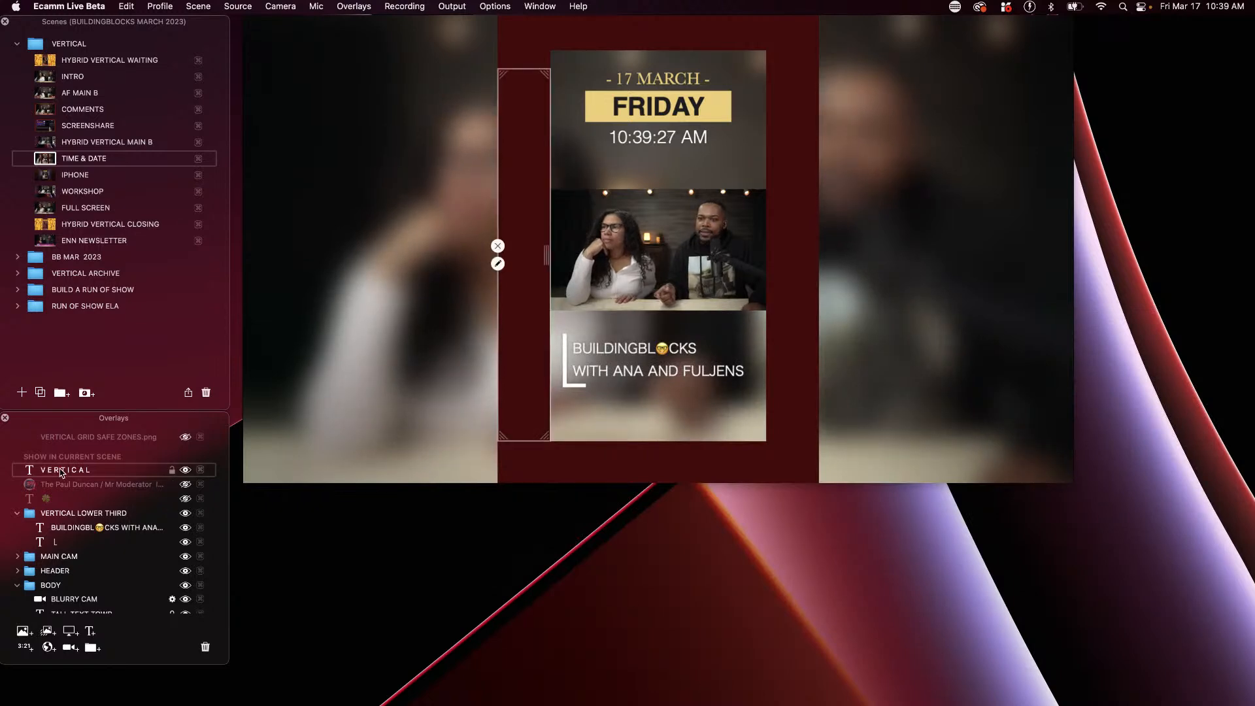
Move the VERTICAL overlay to the top of the VERTICAL LOWER THIRD folder and toggle the folder's visibility to test the text's entrance
{"action": "left_click_drag", "start_coordinate": [61, 474], "coordinate": [95, 517]}
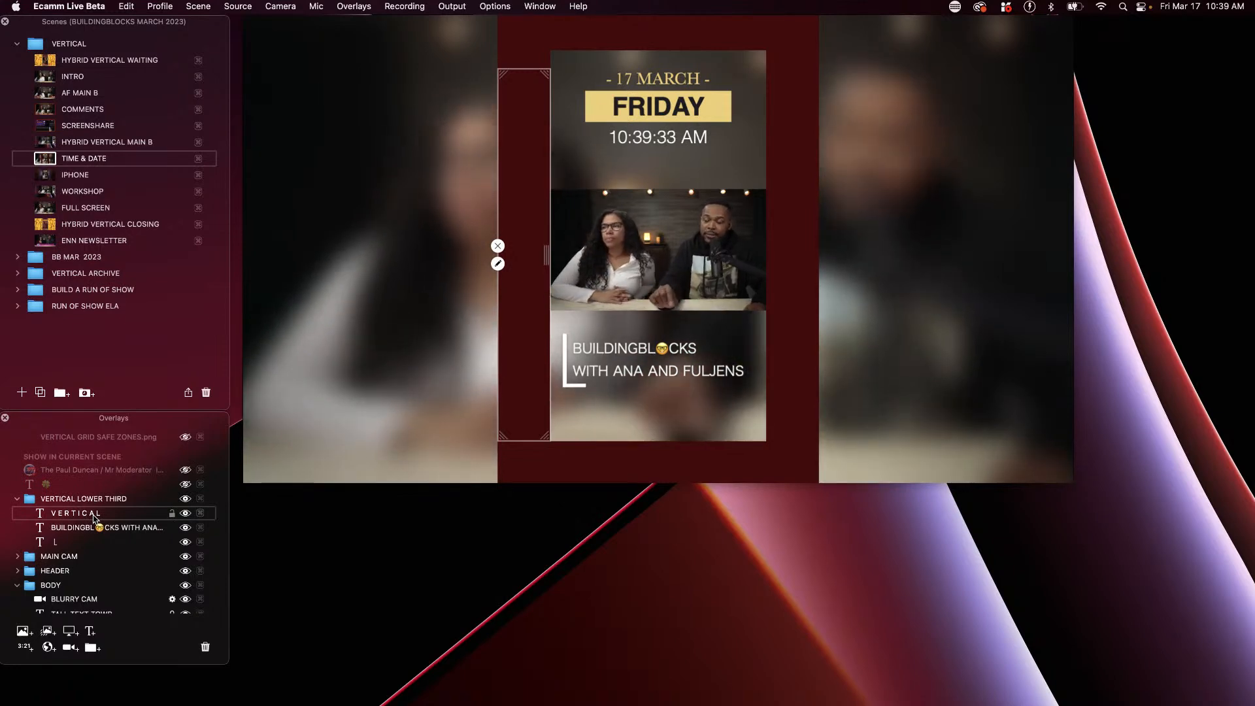
{"action": "left_click", "coordinate": [186, 499]}
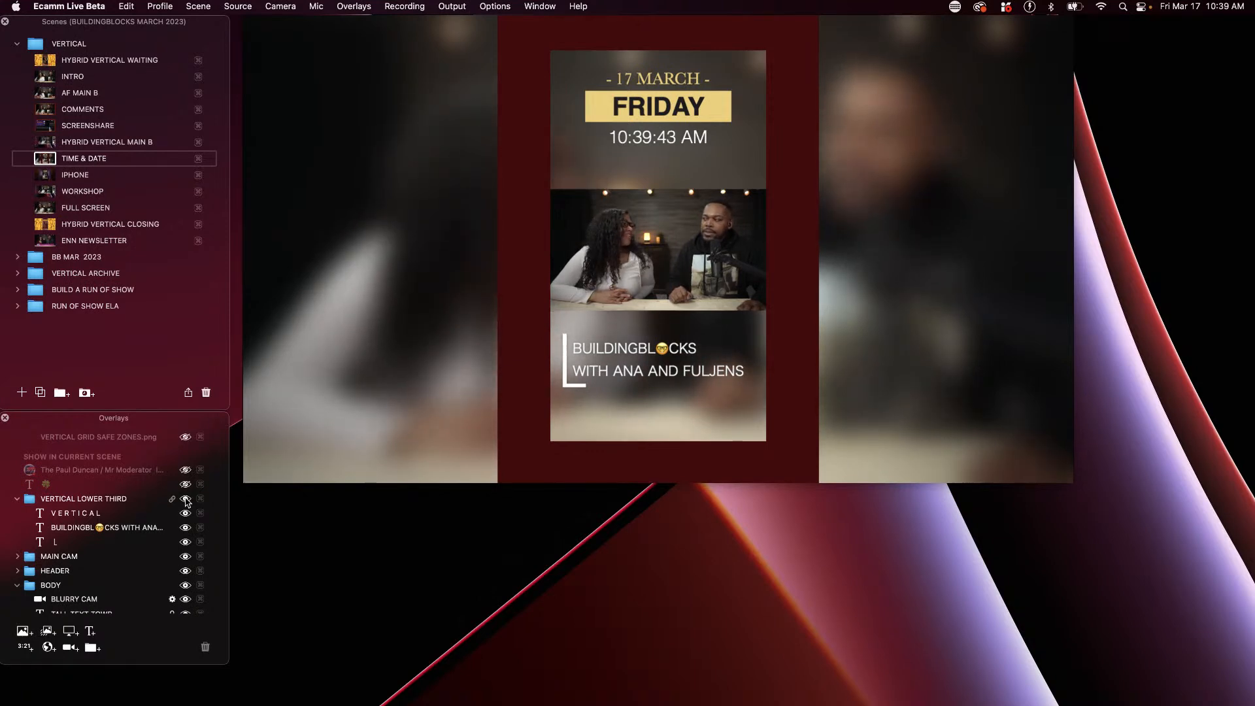
Fit the screen-recording area to the live canvas and toggle the VERTICAL LOWER THIRD folder's visibility while recording
{"action": "left_click", "coordinate": [261, 513]}
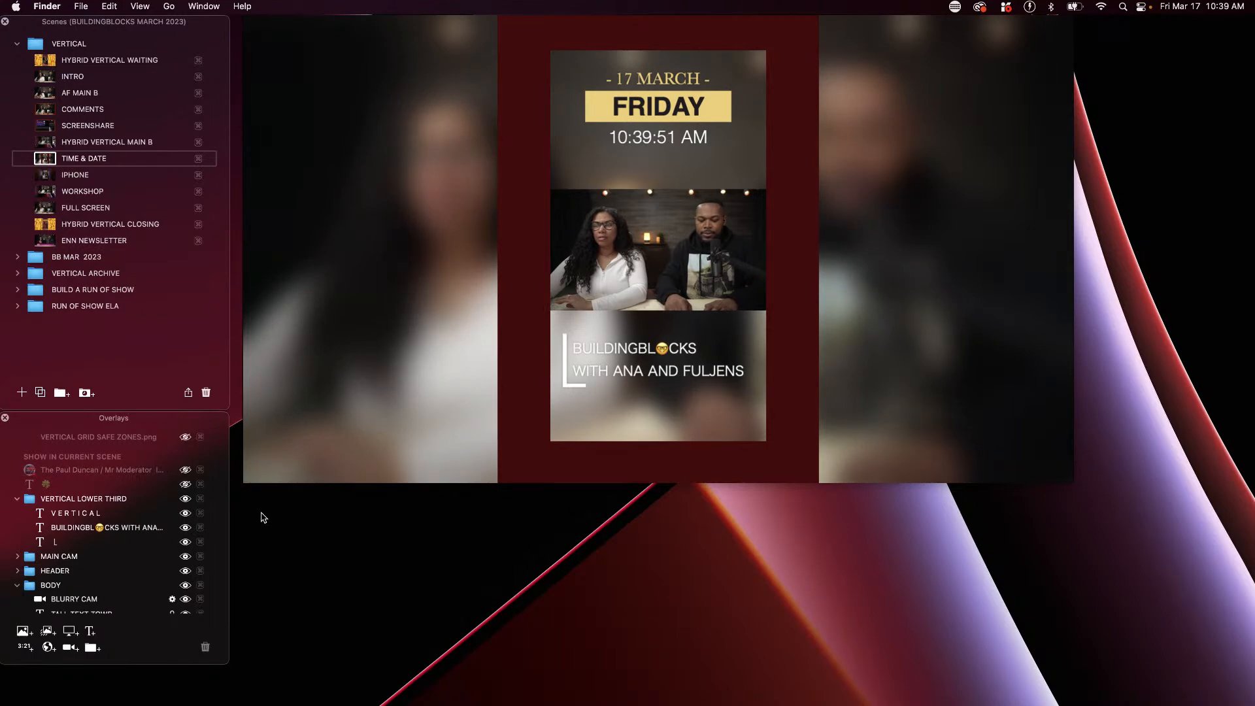
{"action": "left_click", "coordinate": [262, 516]}
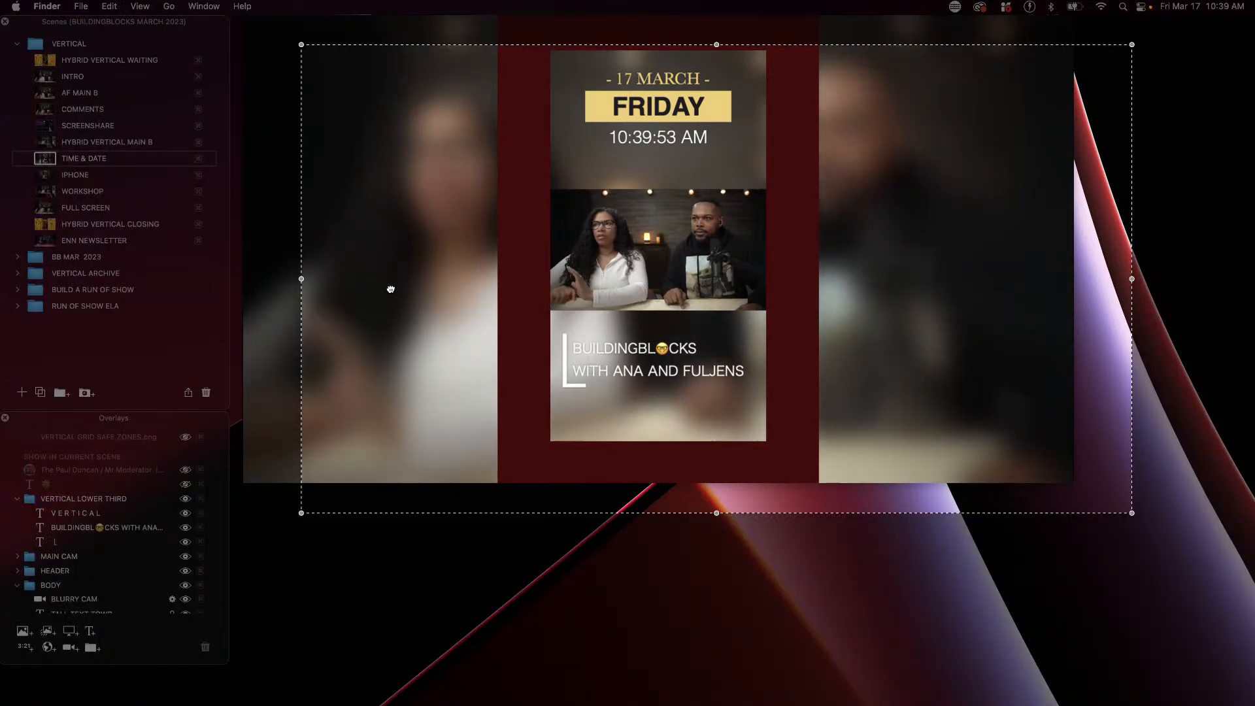
{"action": "left_click_drag", "start_coordinate": [386, 289], "coordinate": [334, 259]}
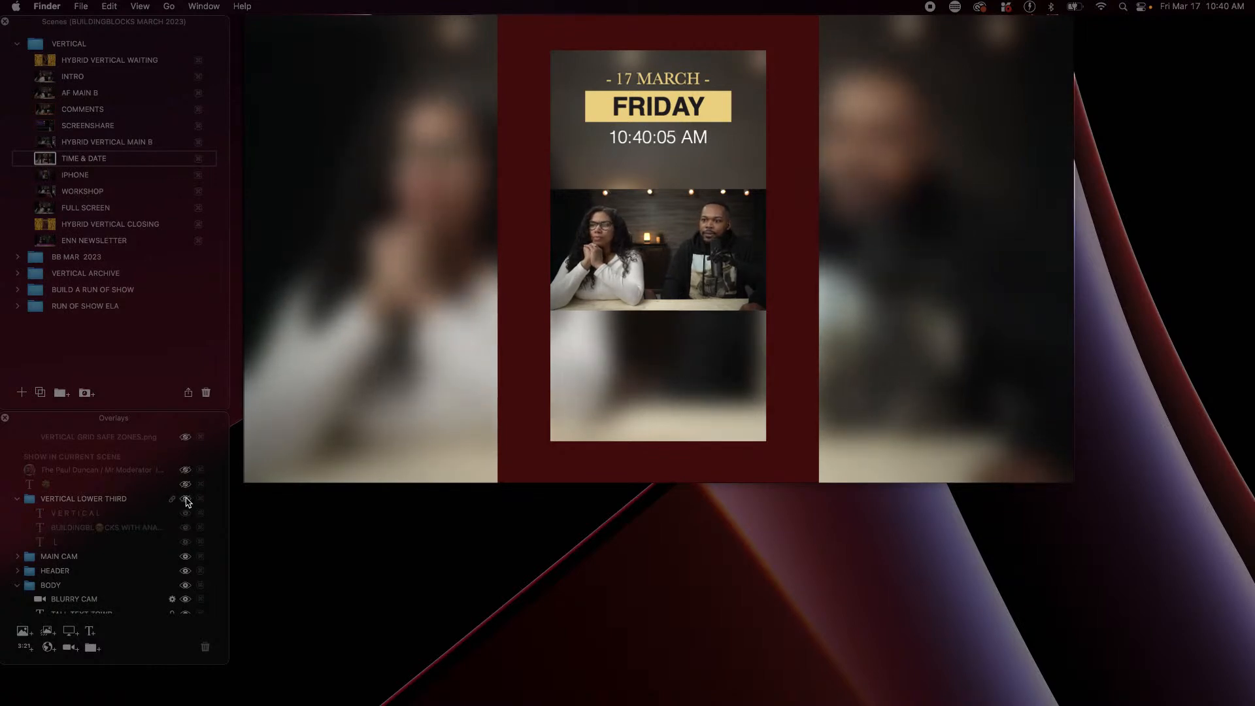
{"action": "left_click", "coordinate": [186, 499]}
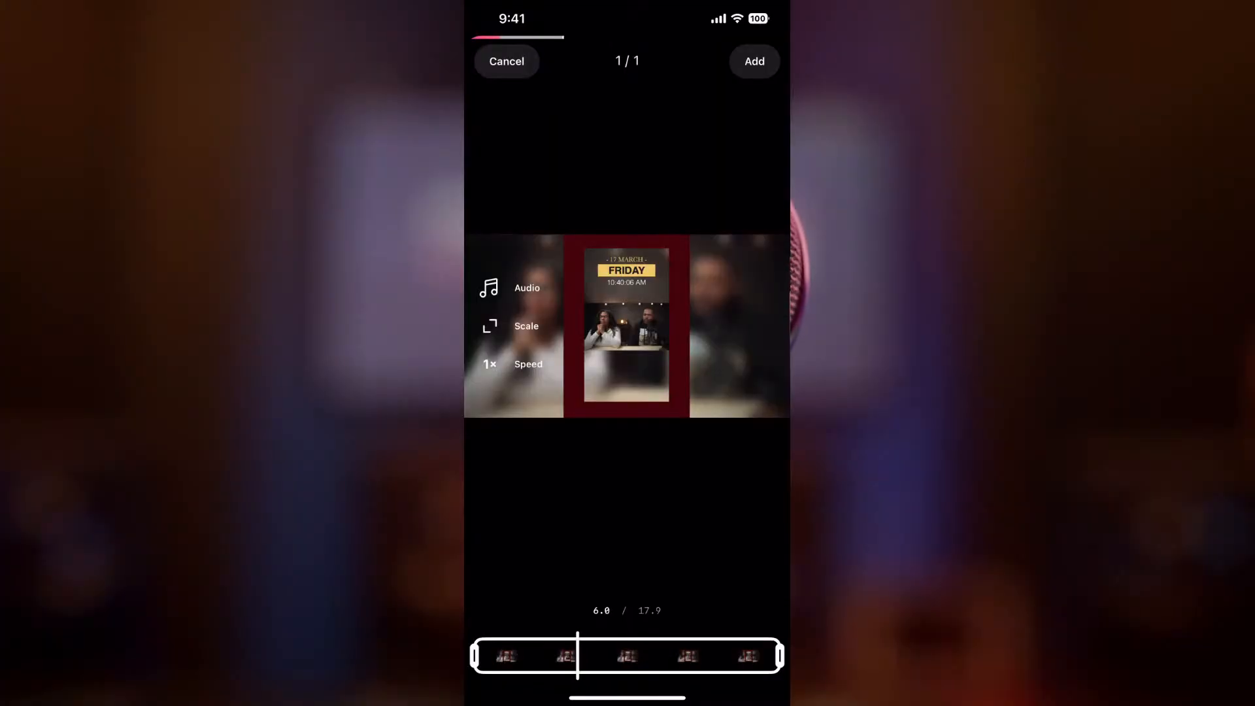
In Instagram on the phone, add the recorded canvas clip to a new reel and give it the caption "Test"
{"action": "left_click", "coordinate": [754, 60]}
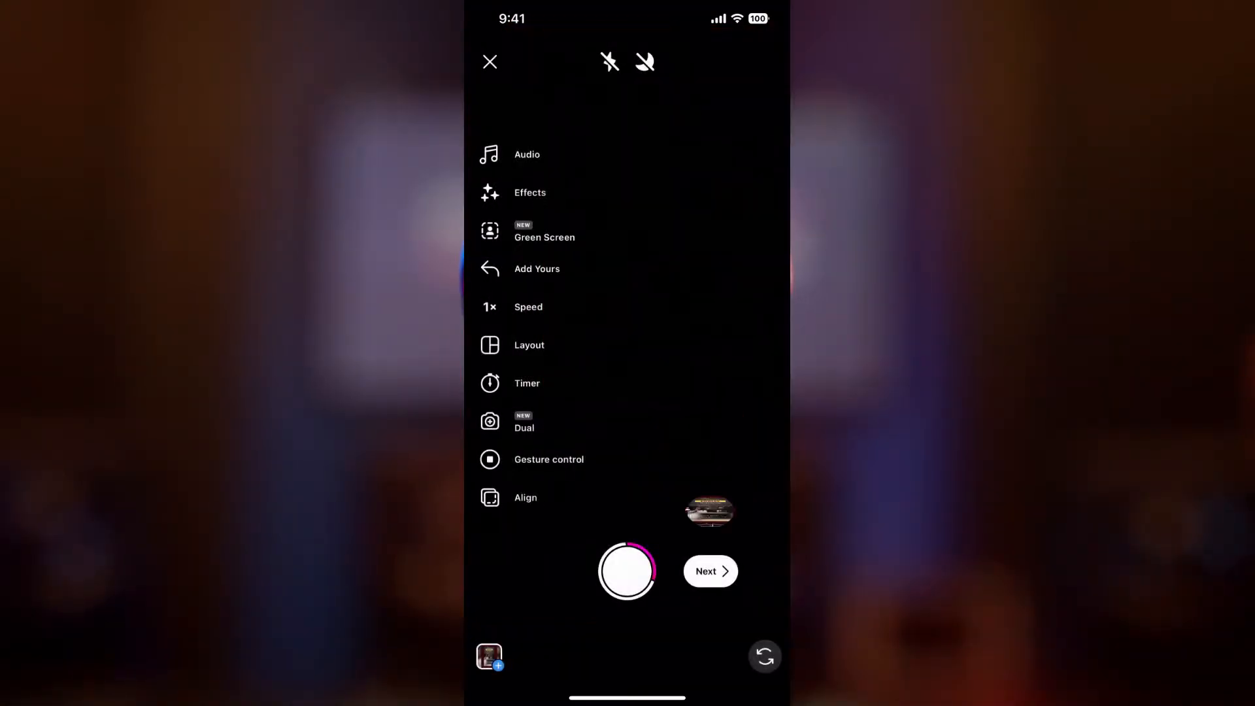
{"action": "left_click", "coordinate": [711, 571]}
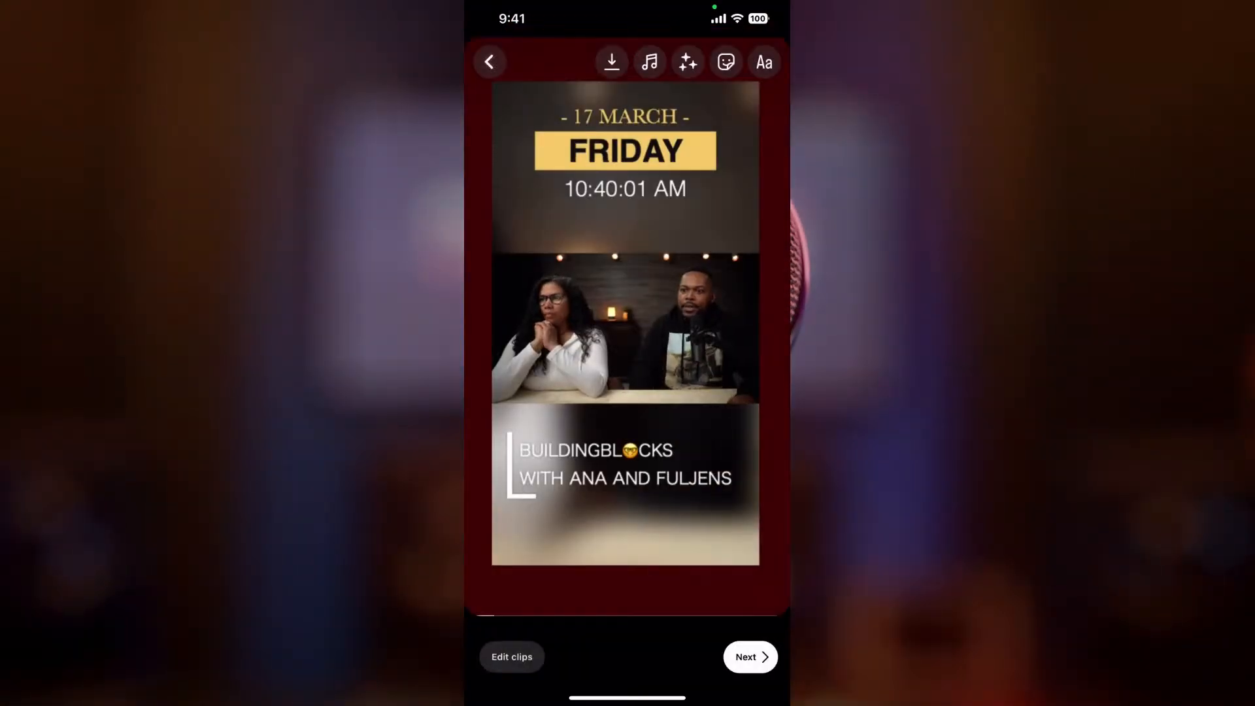
{"action": "left_click", "coordinate": [750, 656]}
{"action": "left_click", "coordinate": [520, 317]}
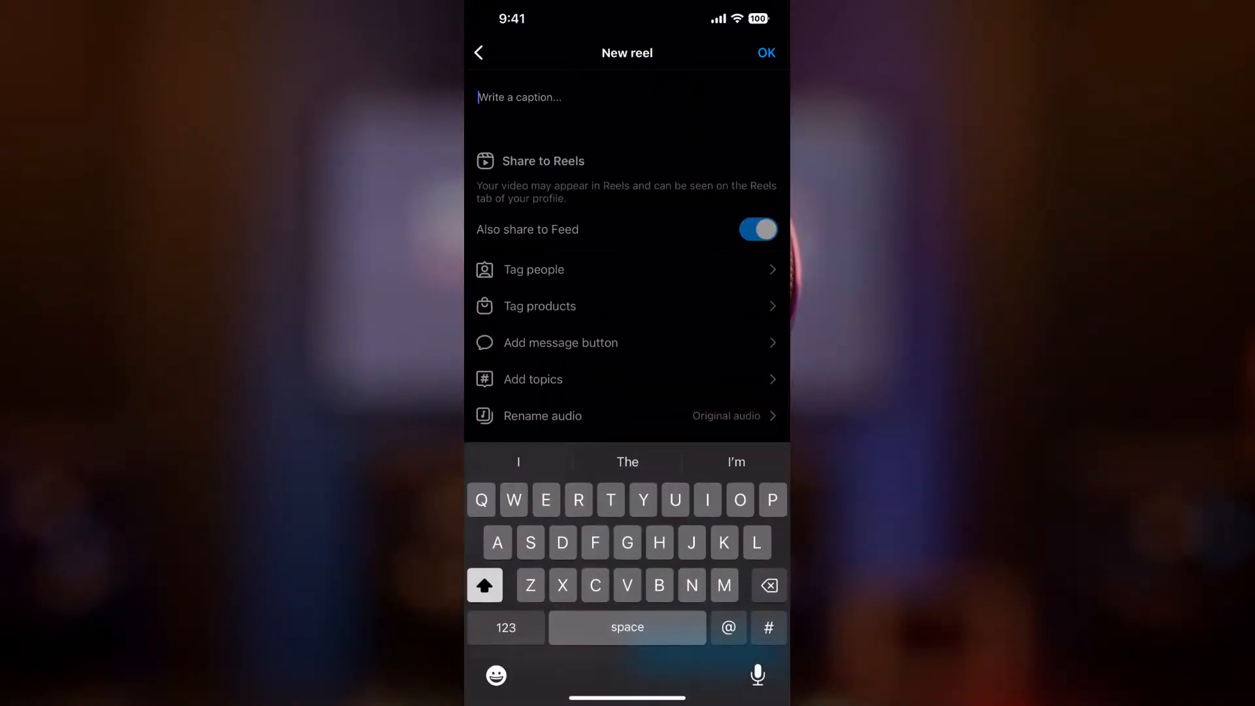
{"action": "type", "text": "Test"}
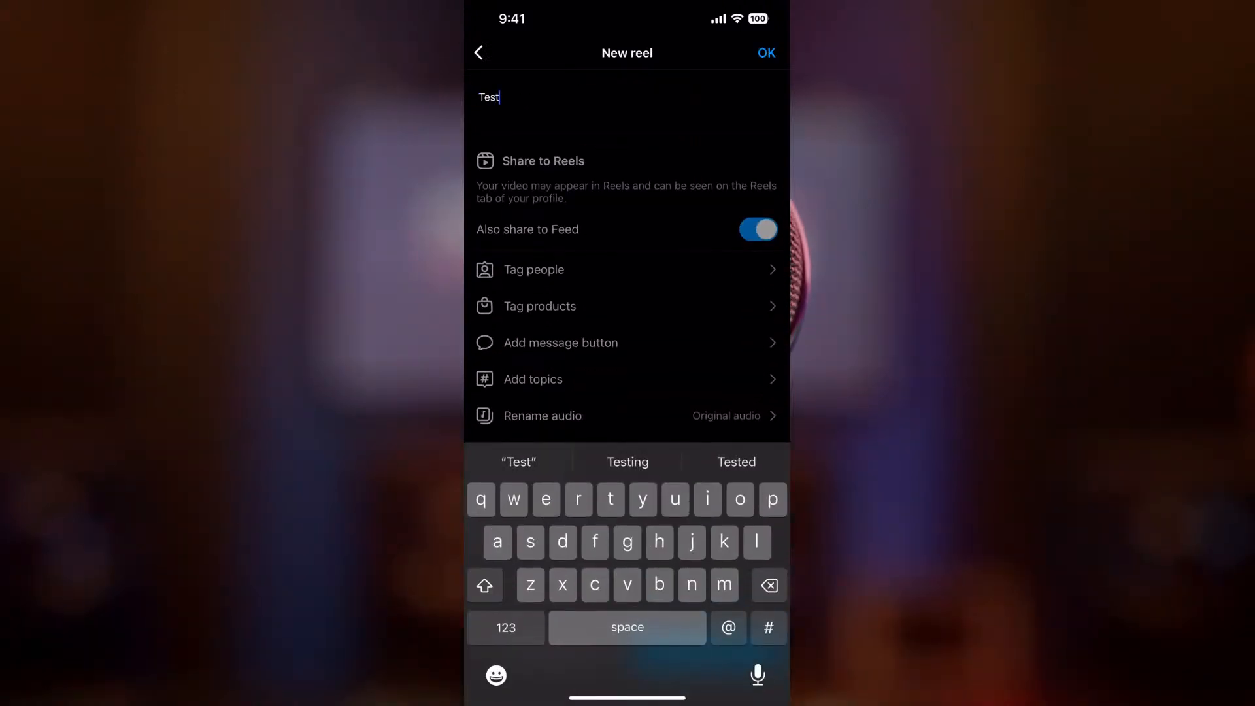
{"action": "left_click", "coordinate": [767, 52]}
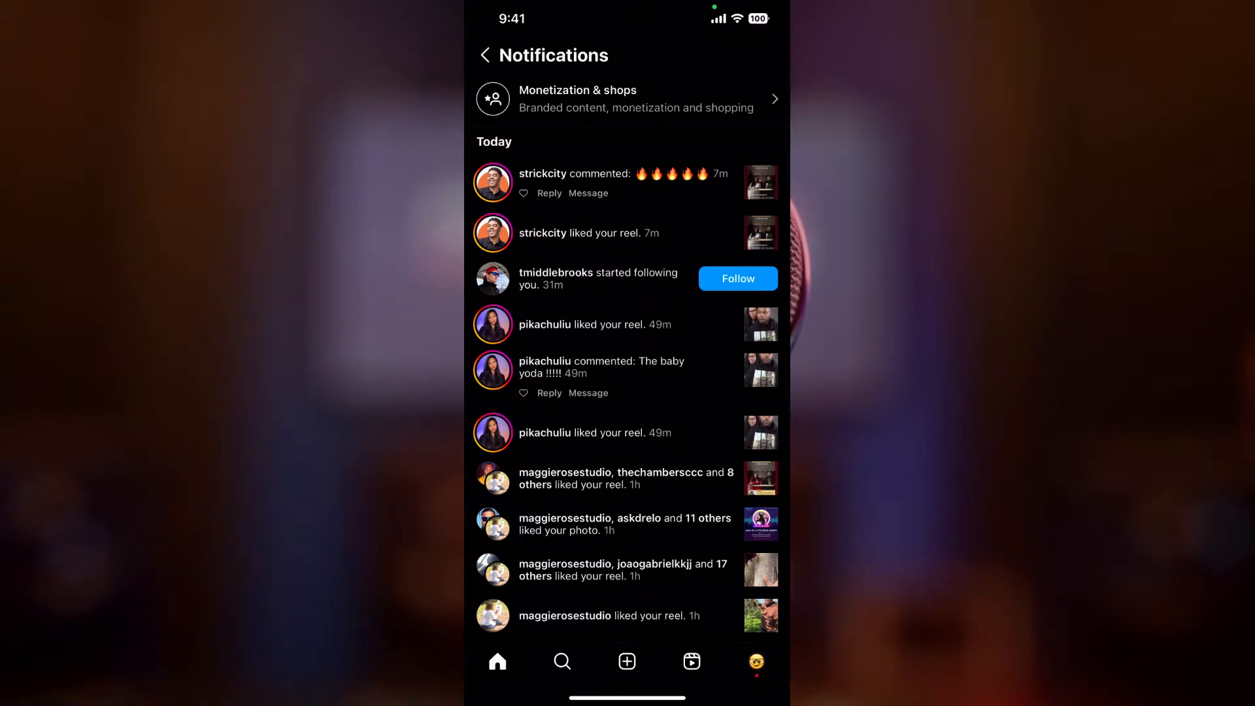
Open the newest reel from the account's profile to check how the lower third fits the Reels layout
{"action": "left_click", "coordinate": [756, 661]}
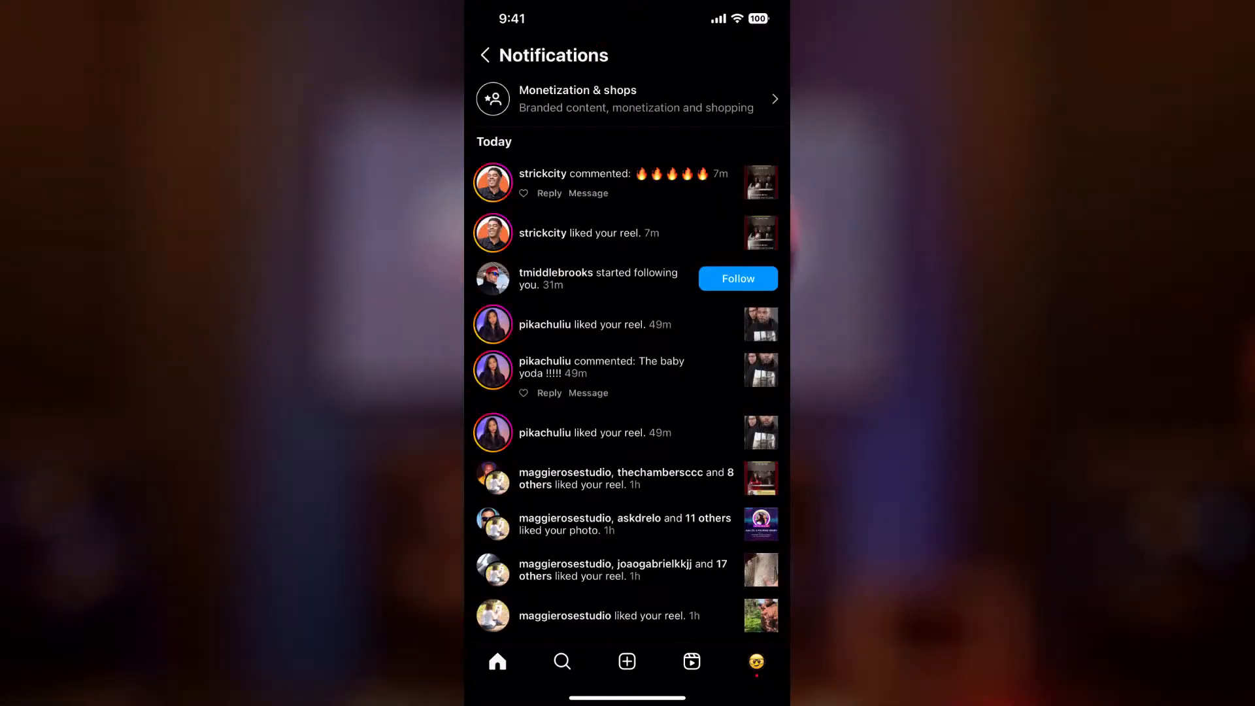
{"action": "left_click", "coordinate": [481, 53]}
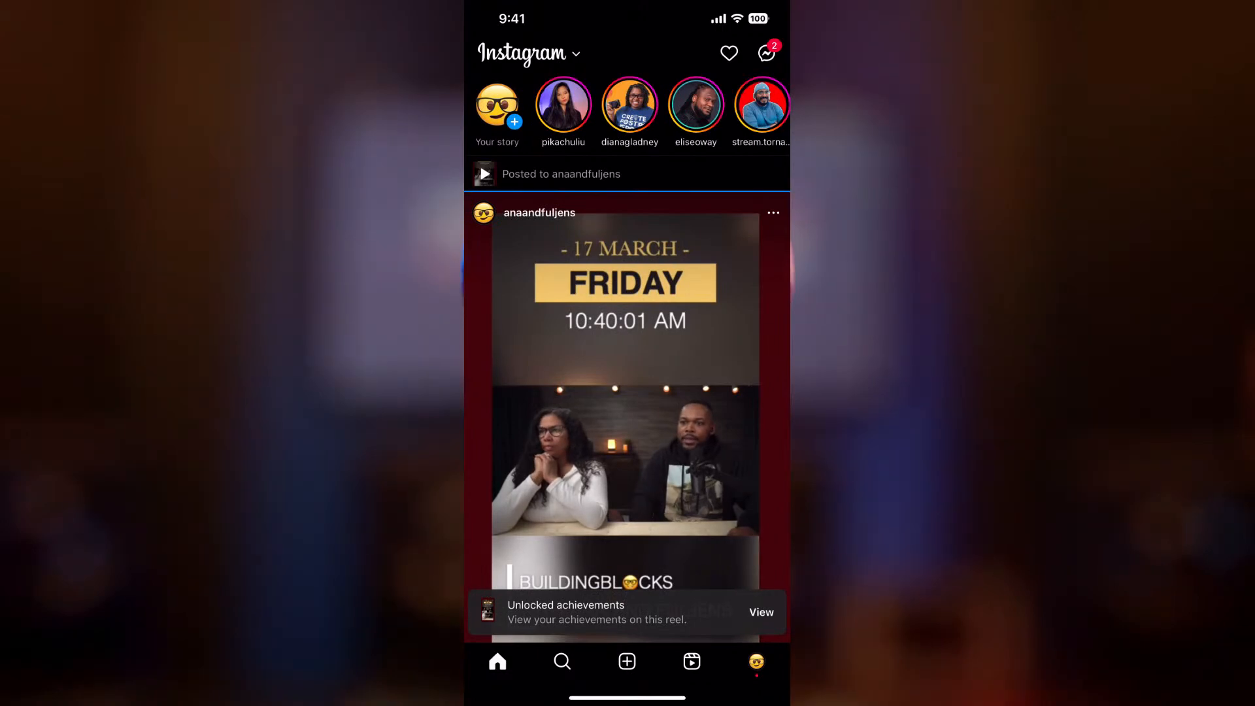
{"action": "left_click", "coordinate": [756, 661]}
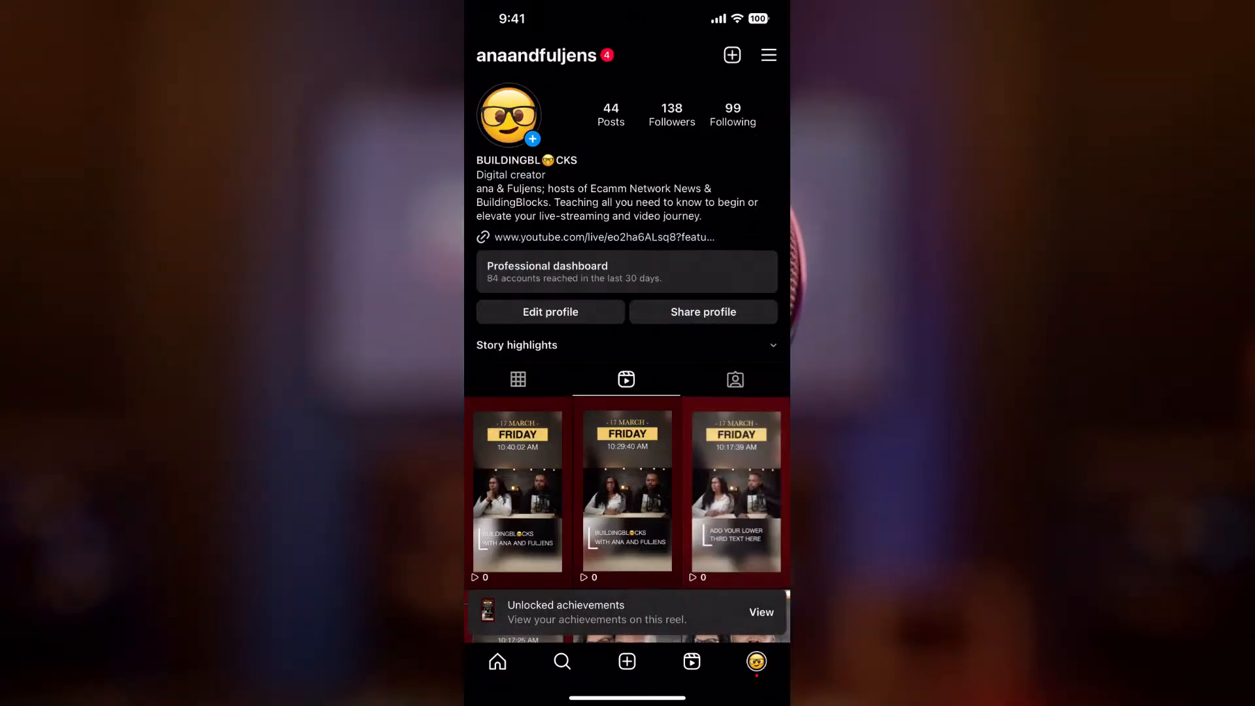
{"action": "scroll", "coordinate": [627, 359], "scroll_direction": "up", "scroll_amount": 3}
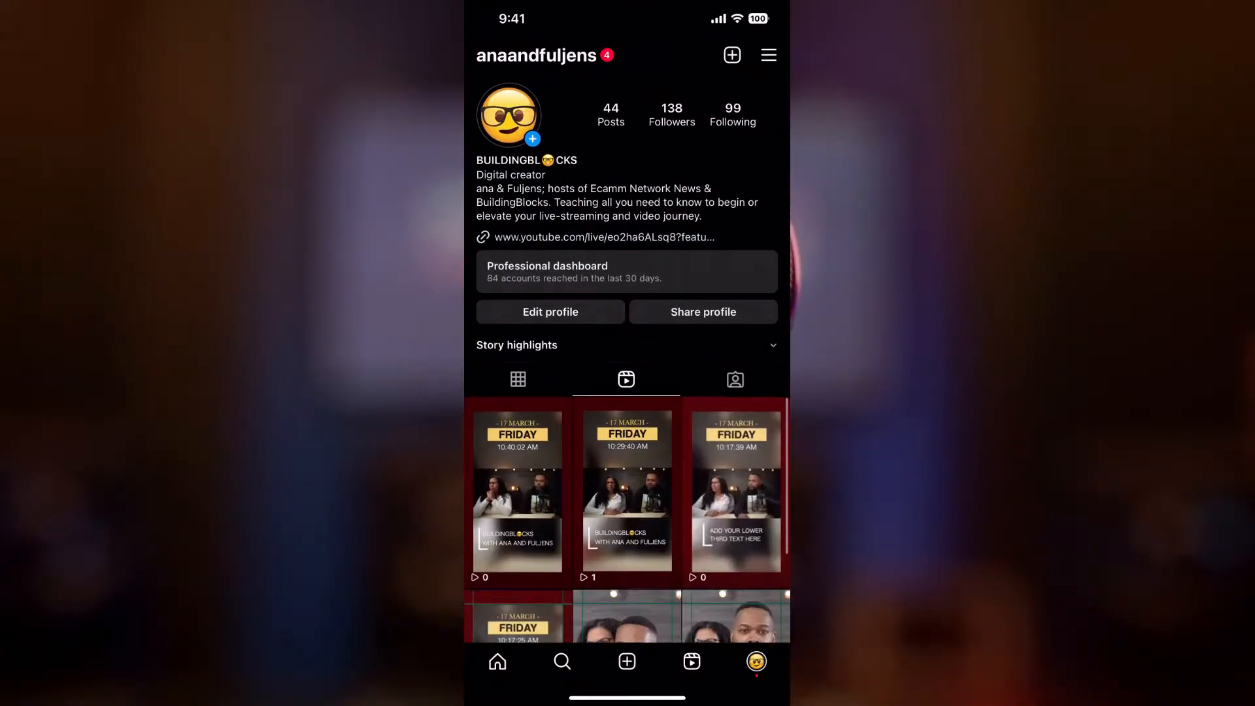
{"action": "left_click", "coordinate": [518, 490]}
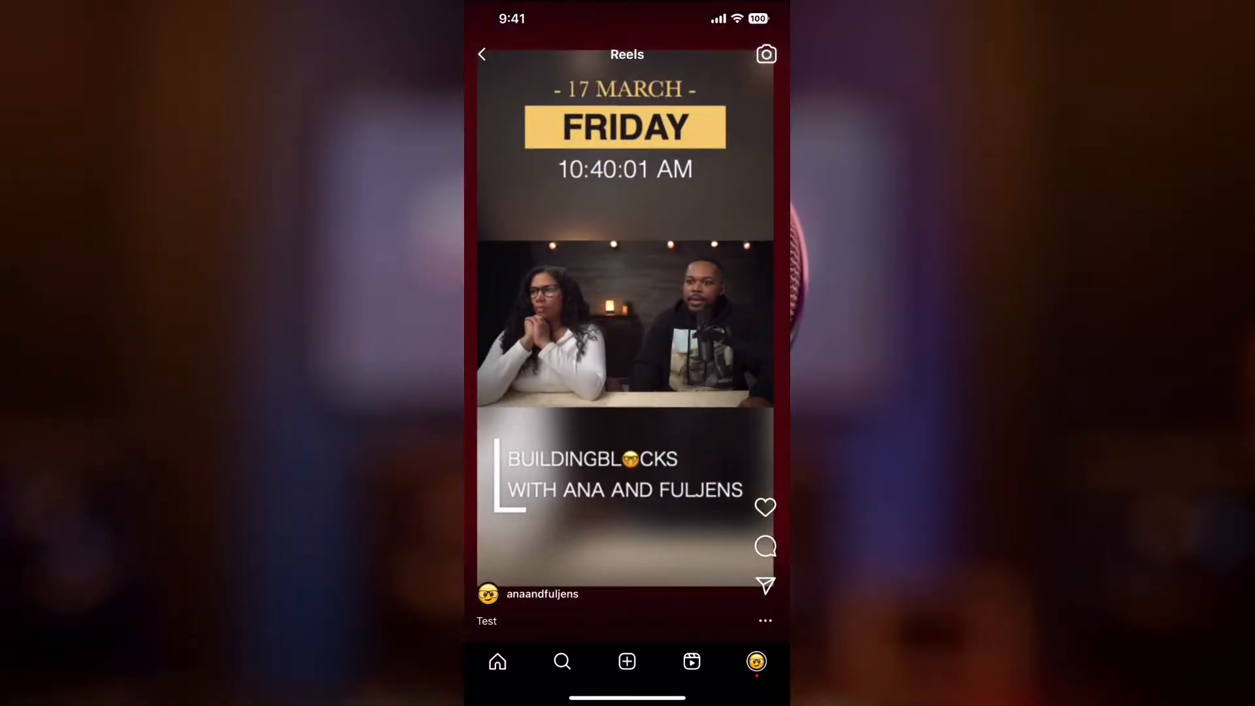
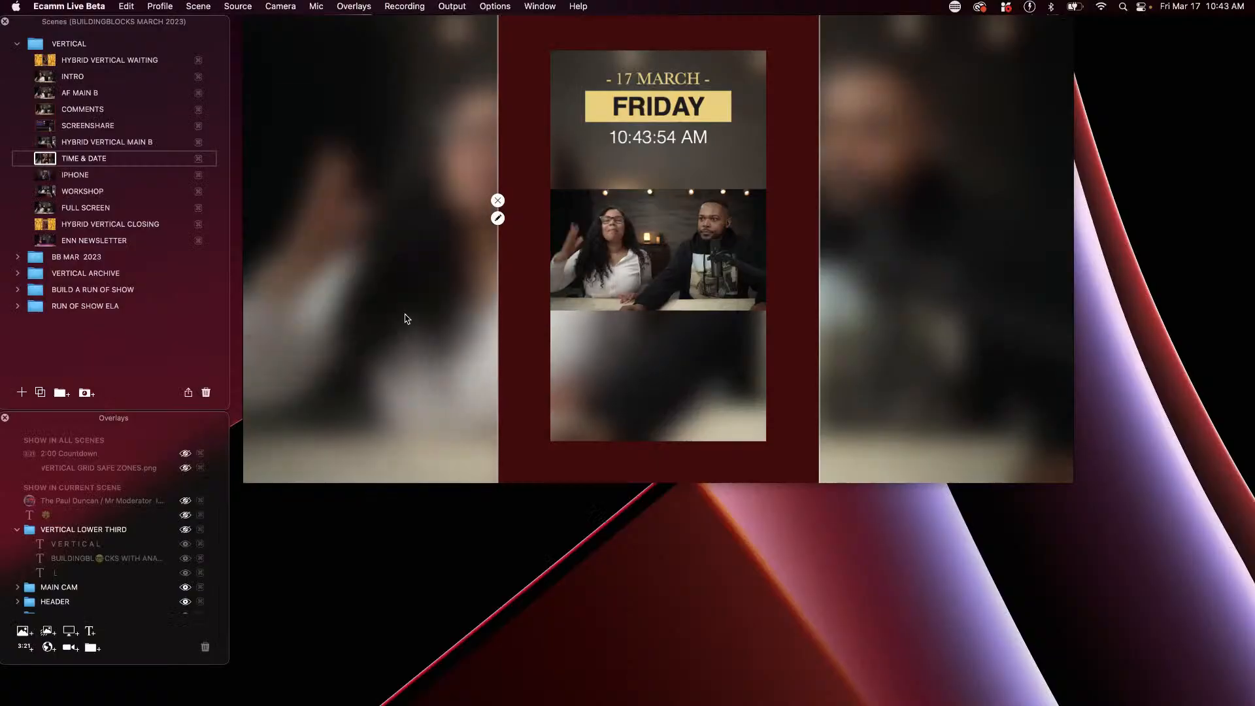
Back in Ecamm Live, start a text overlay reading "L3 RECTANGLE" and set its text opacity to 0%
{"action": "key", "text": "super+t"}
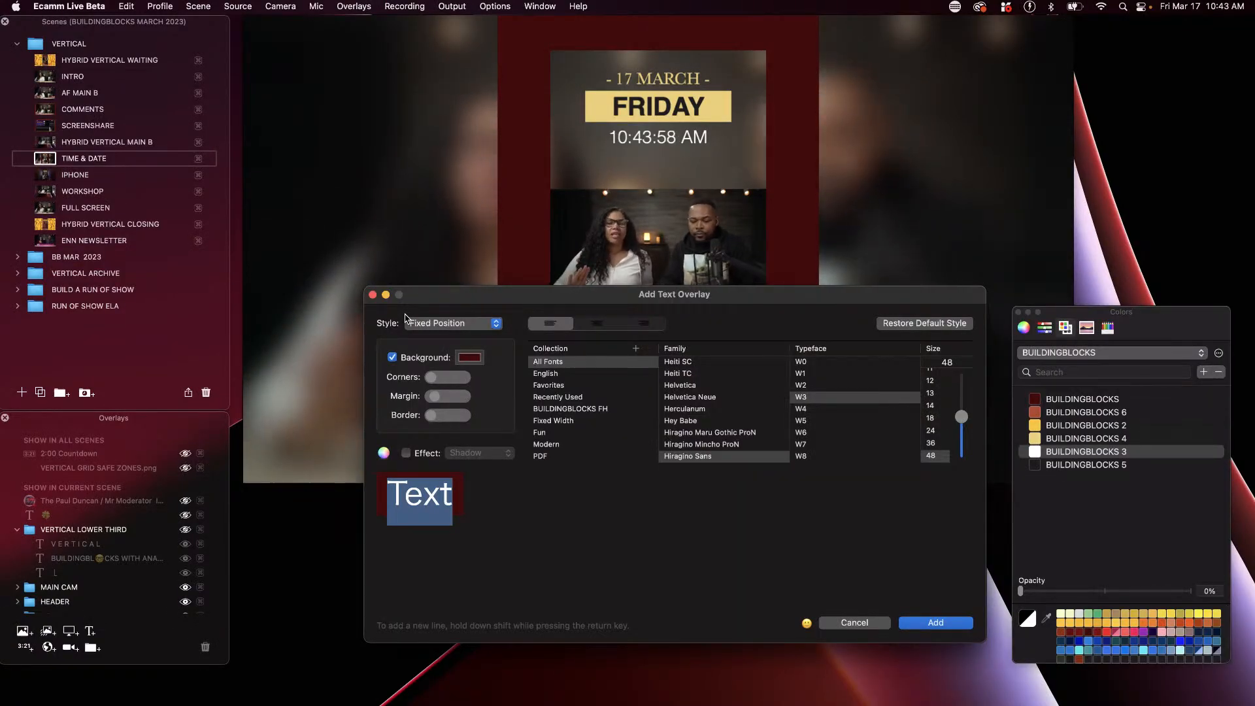
{"action": "key", "text": "BackSpace"}
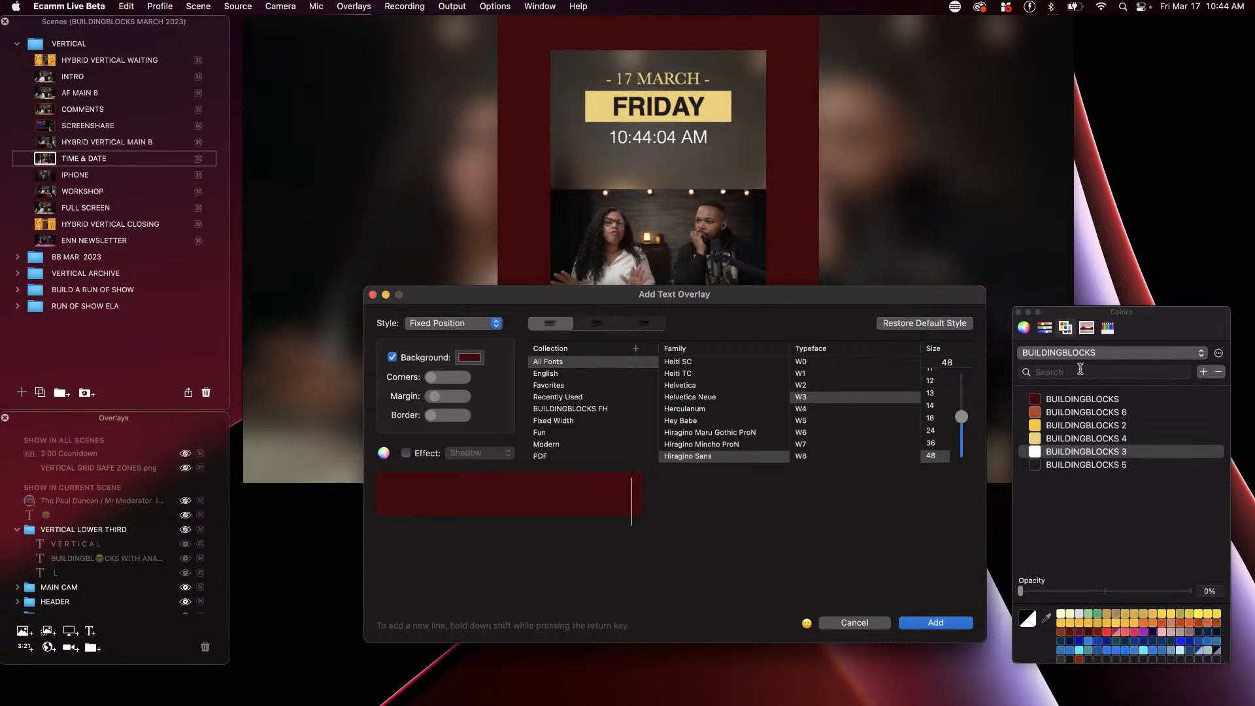
{"action": "left_click", "coordinate": [1116, 592]}
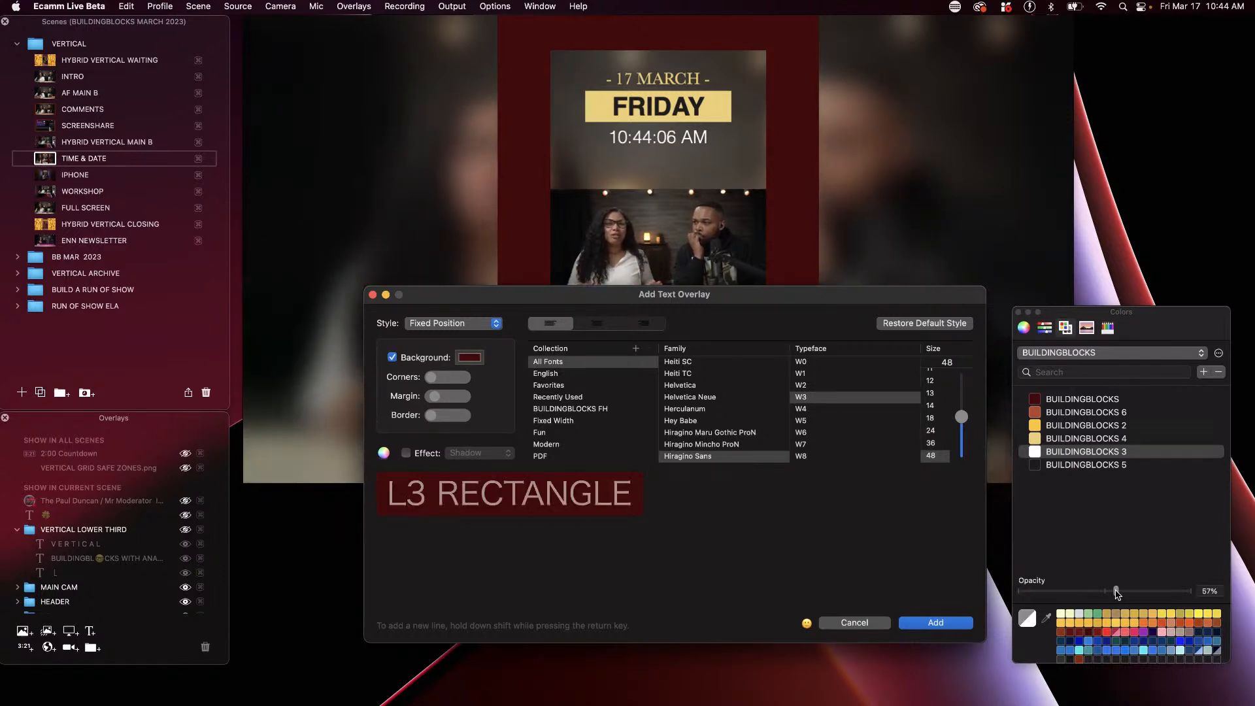
{"action": "left_click_drag", "start_coordinate": [1116, 592], "coordinate": [1019, 592]}
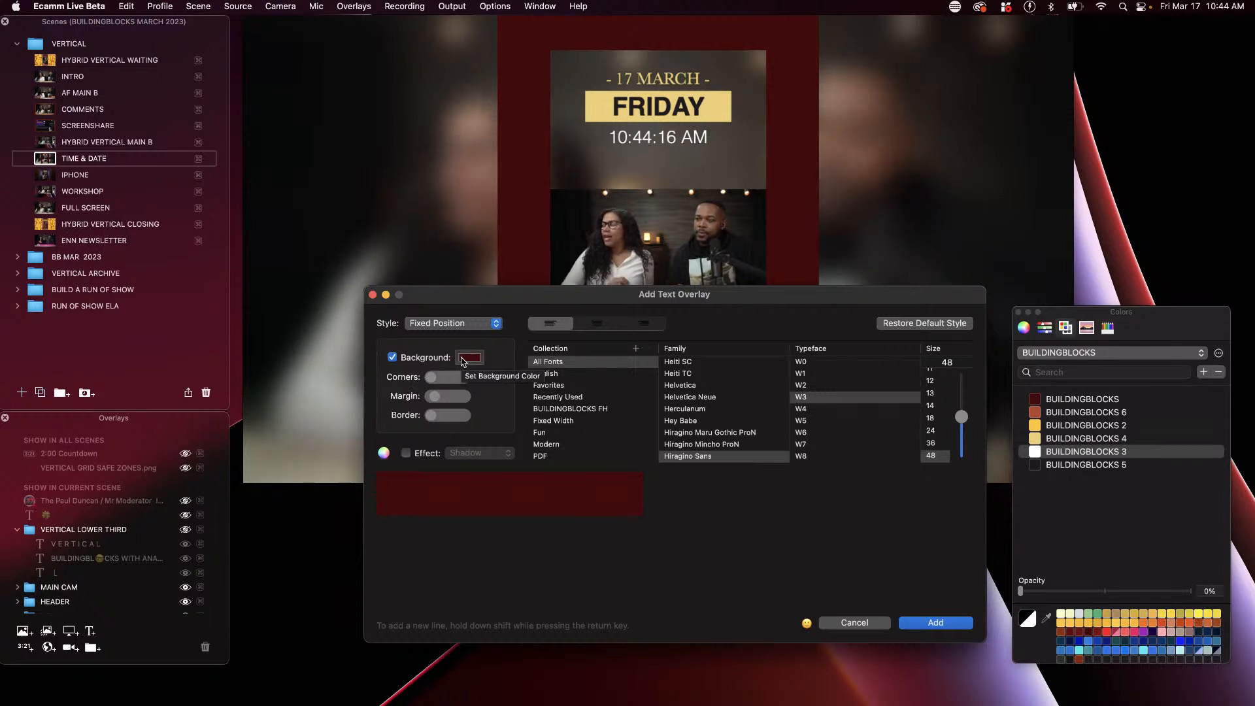
Keep the L3 RECTANGLE text at 0% opacity, set its background to BUILDINGBLOCKS 4 at 70% opacity, and add the overlay
{"action": "left_click", "coordinate": [1035, 425]}
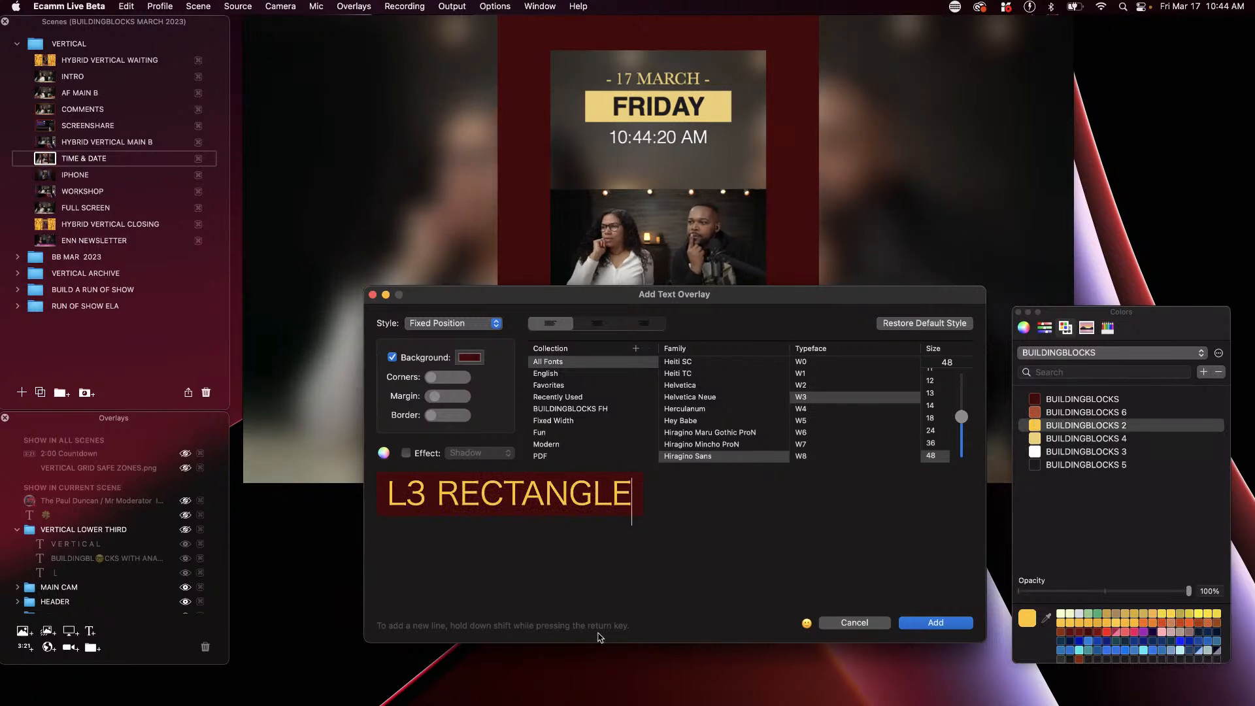
{"action": "left_click_drag", "start_coordinate": [1031, 591], "coordinate": [983, 595]}
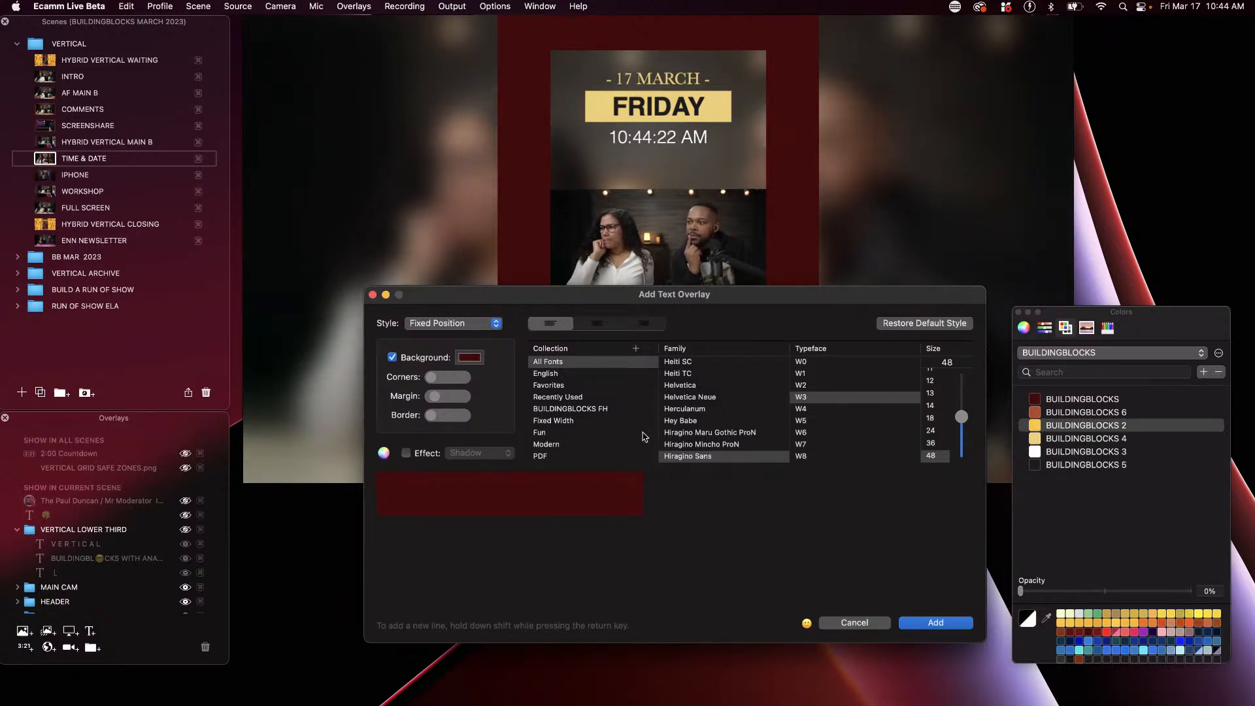
{"action": "left_click", "coordinate": [472, 361]}
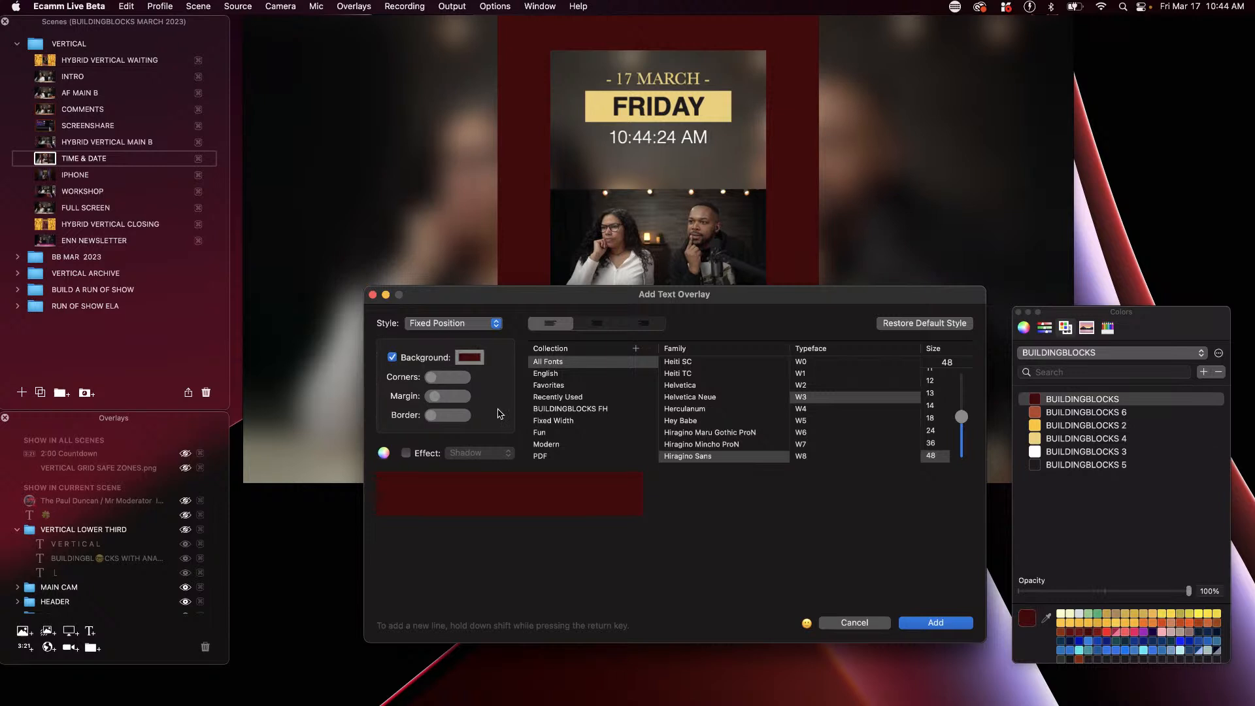
{"action": "left_click", "coordinate": [1035, 427]}
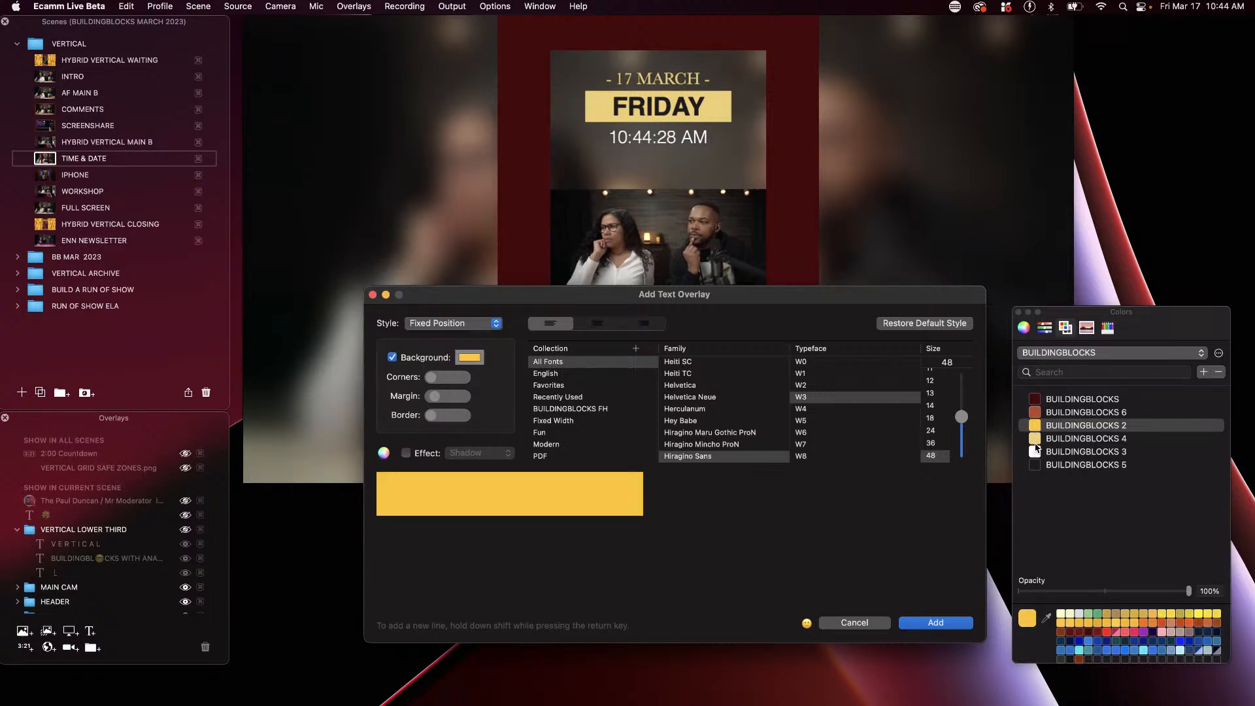
{"action": "left_click", "coordinate": [1036, 439]}
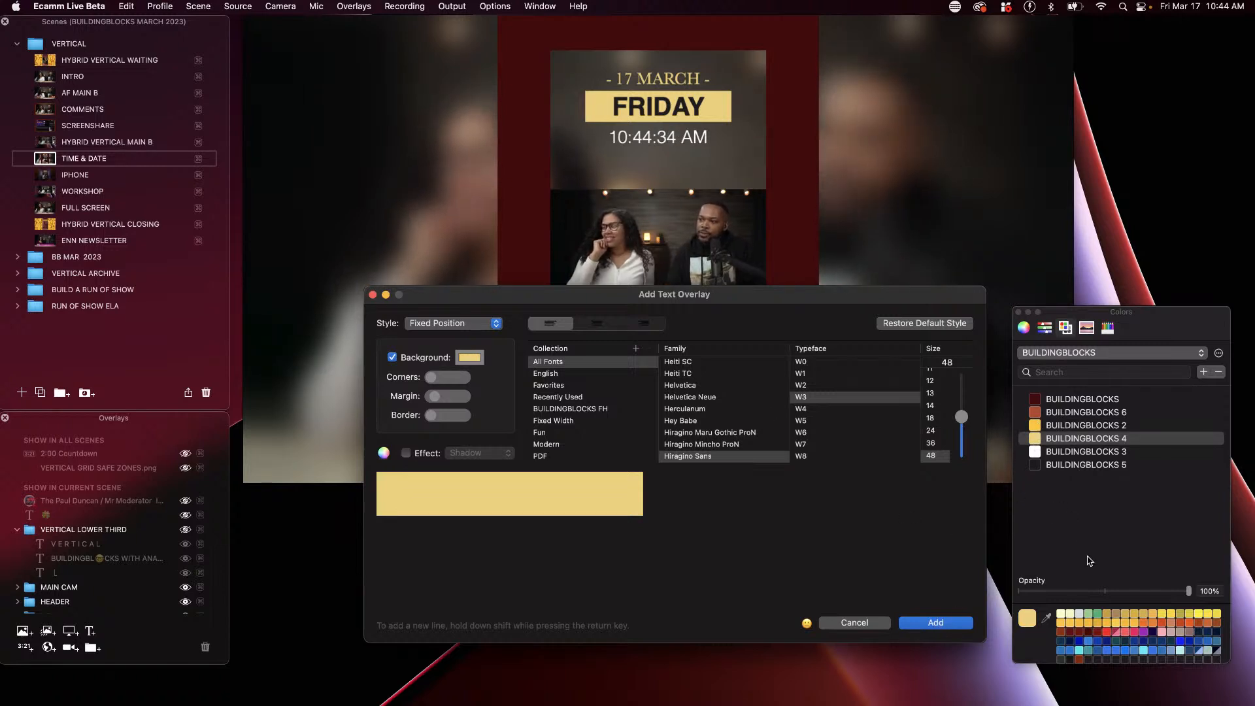
{"action": "left_click", "coordinate": [1134, 591]}
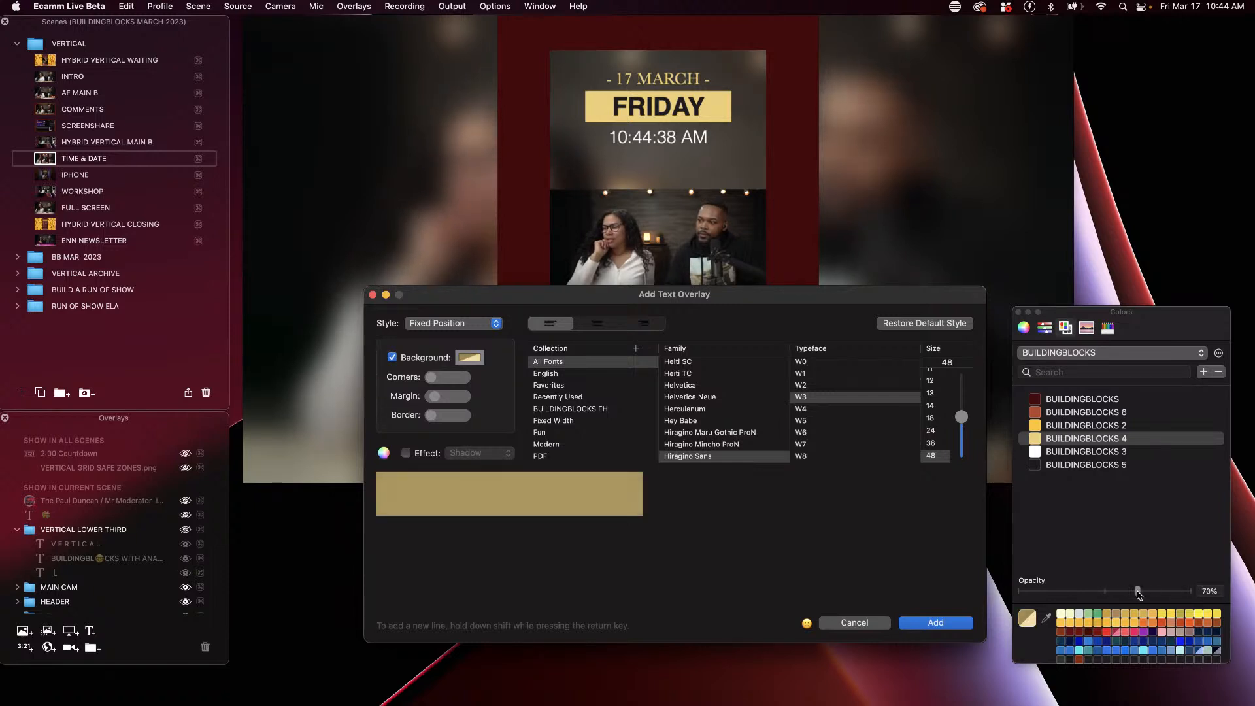
{"action": "left_click", "coordinate": [932, 624]}
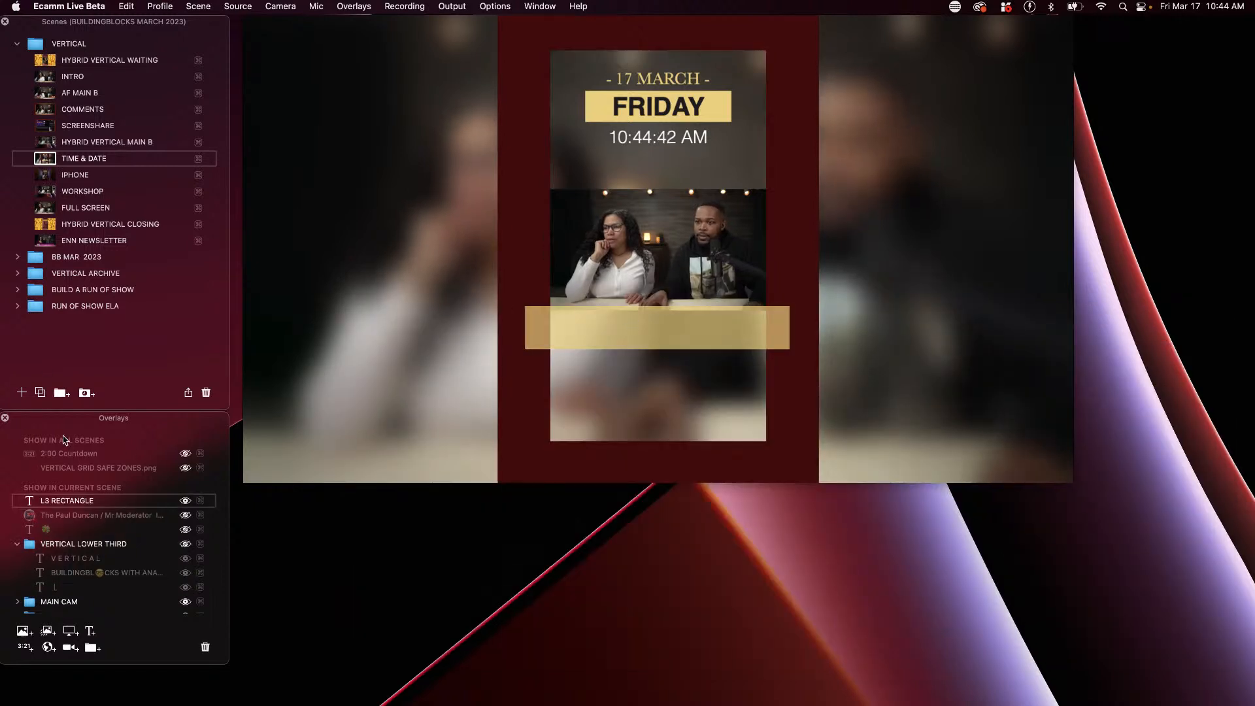
Show the VERTICAL GRID SAFE ZONES.png overlay and fit the gold rectangle within the vertical frame just below the hosts' camera picture
{"action": "left_click", "coordinate": [186, 468]}
{"action": "scroll", "coordinate": [631, 340], "scroll_direction": "down", "scroll_amount": 5}
{"action": "left_click_drag", "start_coordinate": [636, 340], "coordinate": [642, 355]}
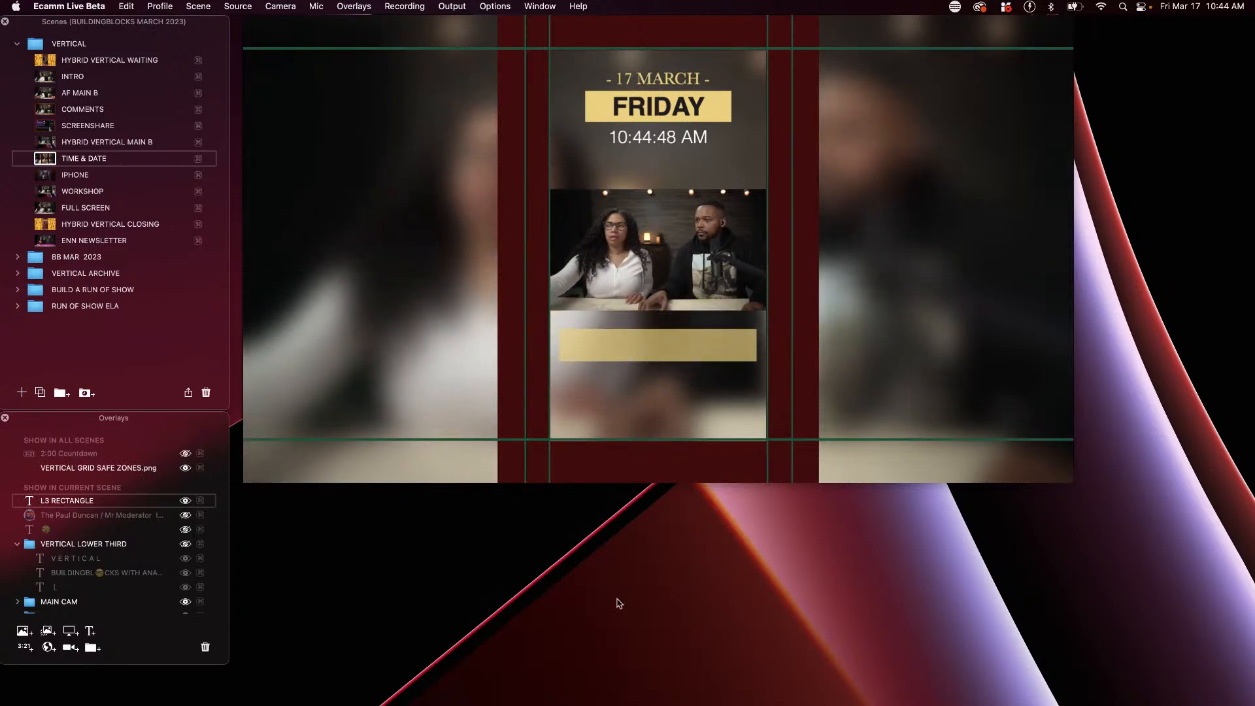
Make the L3 RECTANGLE overlay taller by breaking its text over two lines, with the text opacity at 0%, and save it
{"action": "double_click", "coordinate": [602, 352]}
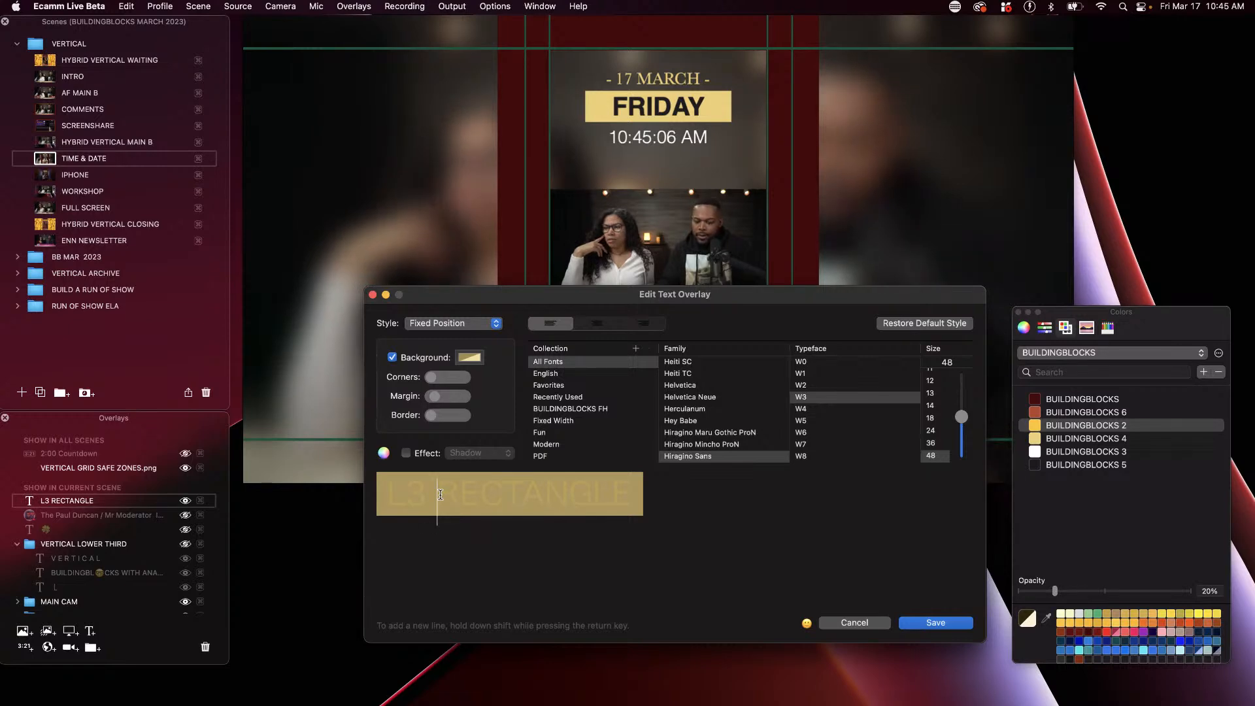
{"action": "left_click", "coordinate": [440, 495]}
{"action": "key", "text": "shift+Return"}
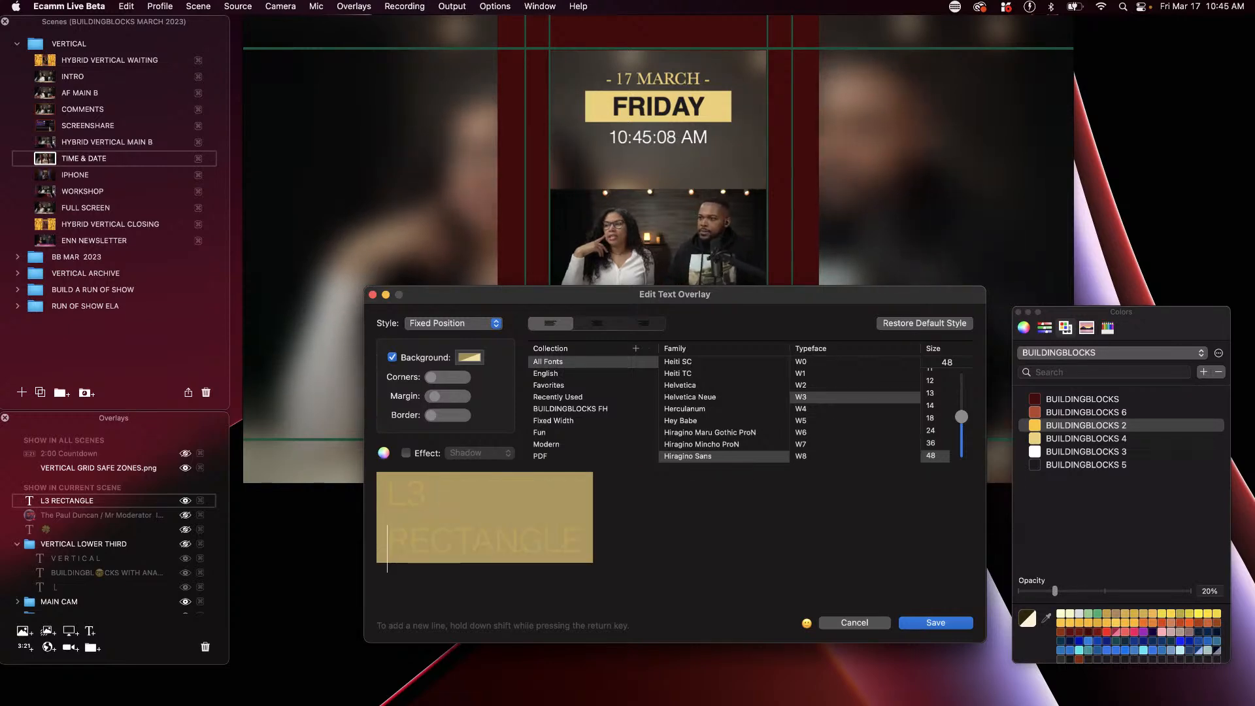
{"action": "left_click_drag", "start_coordinate": [1042, 595], "coordinate": [998, 603]}
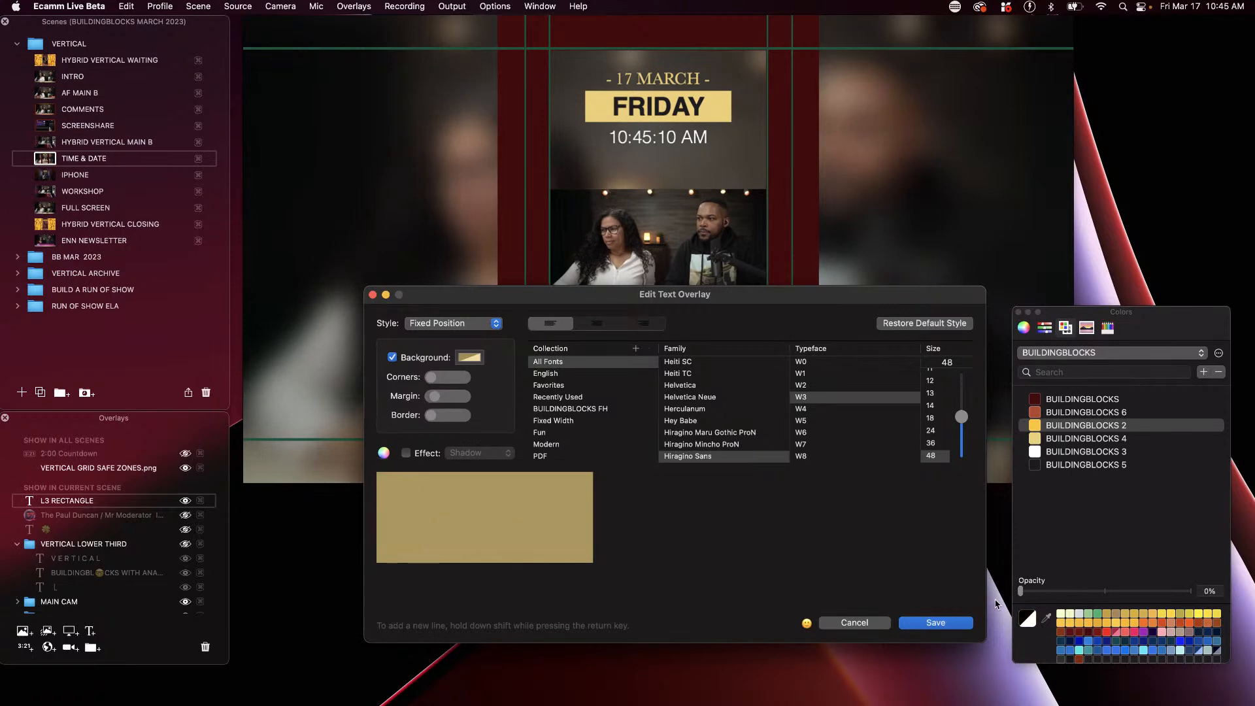
{"action": "left_click", "coordinate": [935, 623]}
Stretch the gold rectangle across the full width of the vertical frame below the camera picture and hide the HEADER folder
{"action": "left_click_drag", "start_coordinate": [624, 312], "coordinate": [629, 342]}
{"action": "left_click_drag", "start_coordinate": [720, 353], "coordinate": [745, 355]}
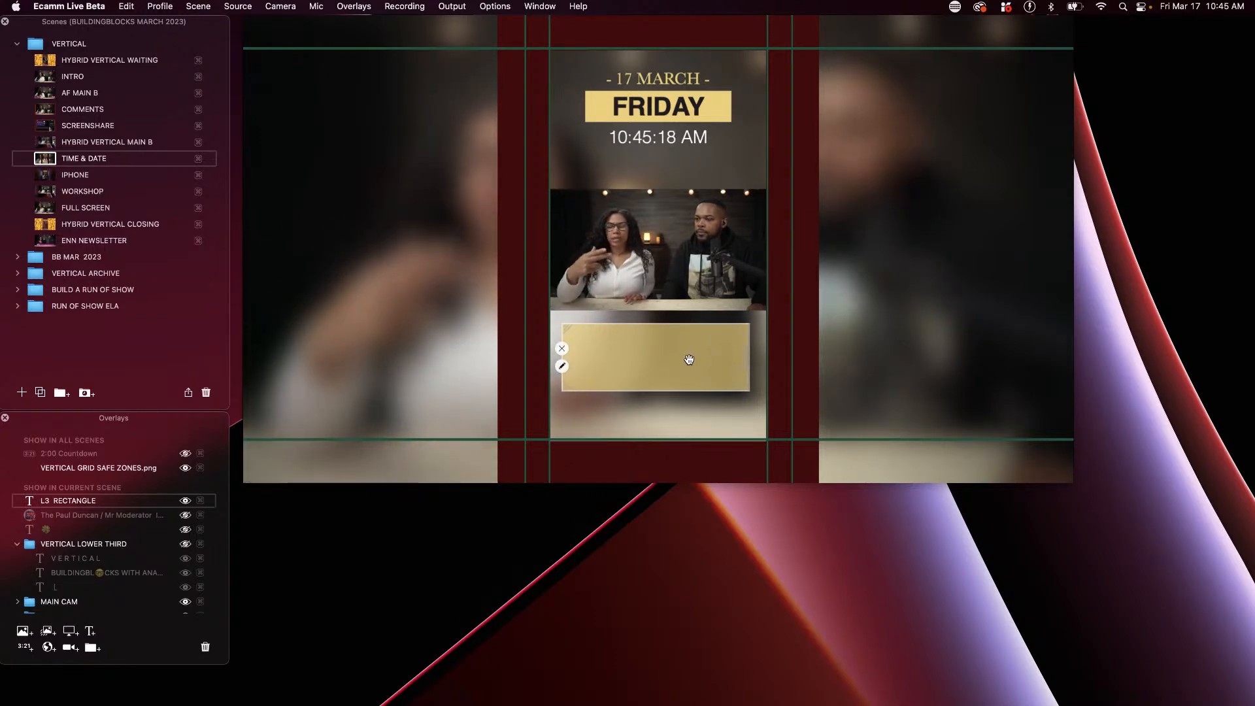
{"action": "left_click_drag", "start_coordinate": [689, 360], "coordinate": [766, 359]}
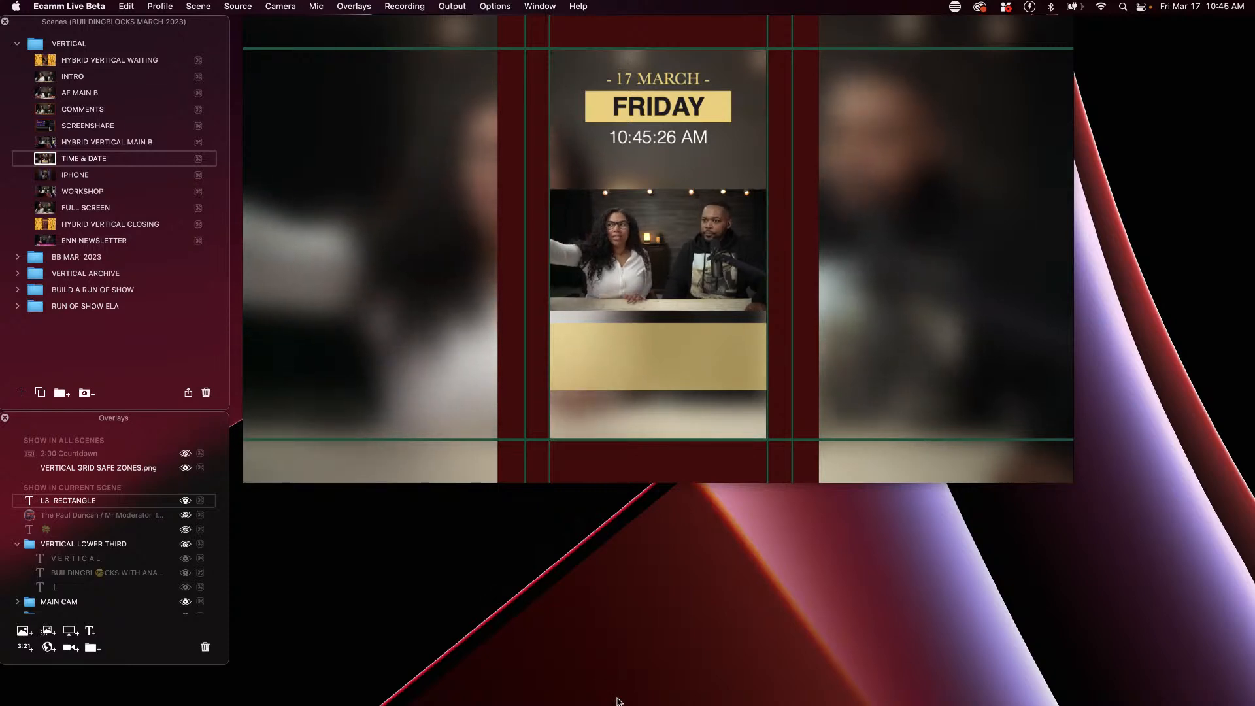
{"action": "scroll", "coordinate": [184, 552], "scroll_direction": "down", "scroll_amount": 3}
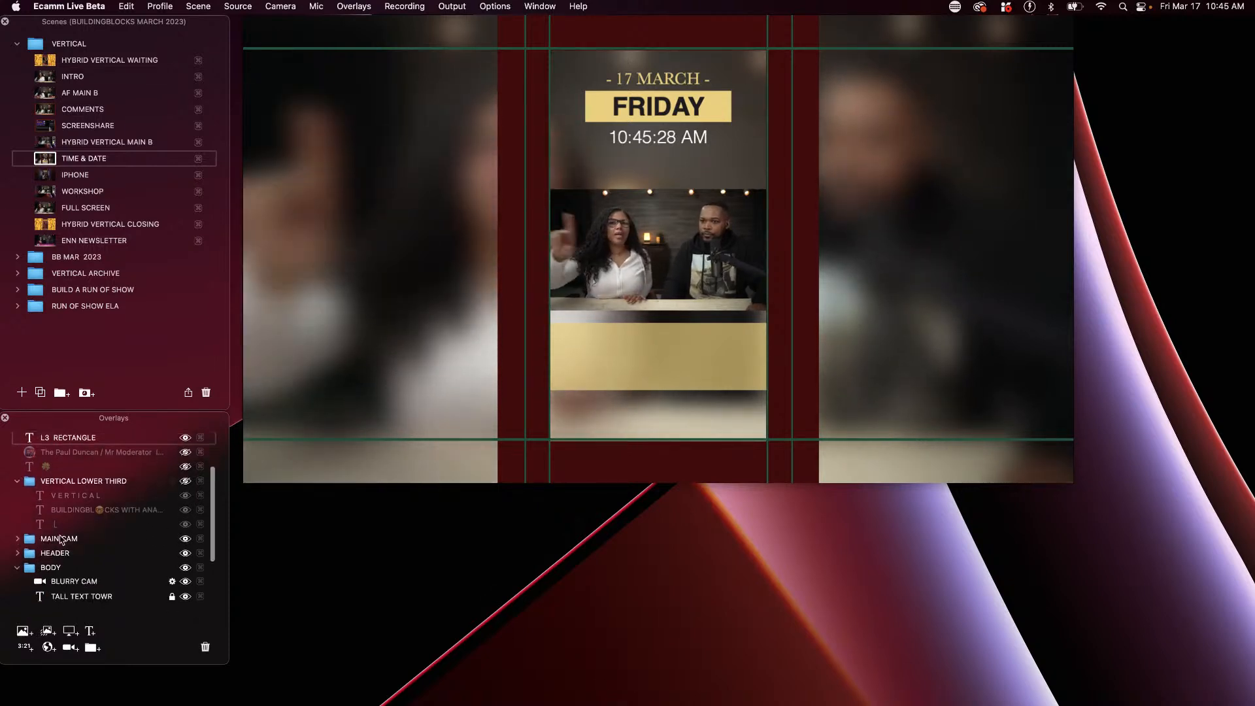
{"action": "left_click", "coordinate": [185, 553]}
Add a text overlay made of a row of underscores, with no background and the white BUILDINGBLOCKS 3 colour at 100% opacity
{"action": "mouse_move", "coordinate": [548, 680]}
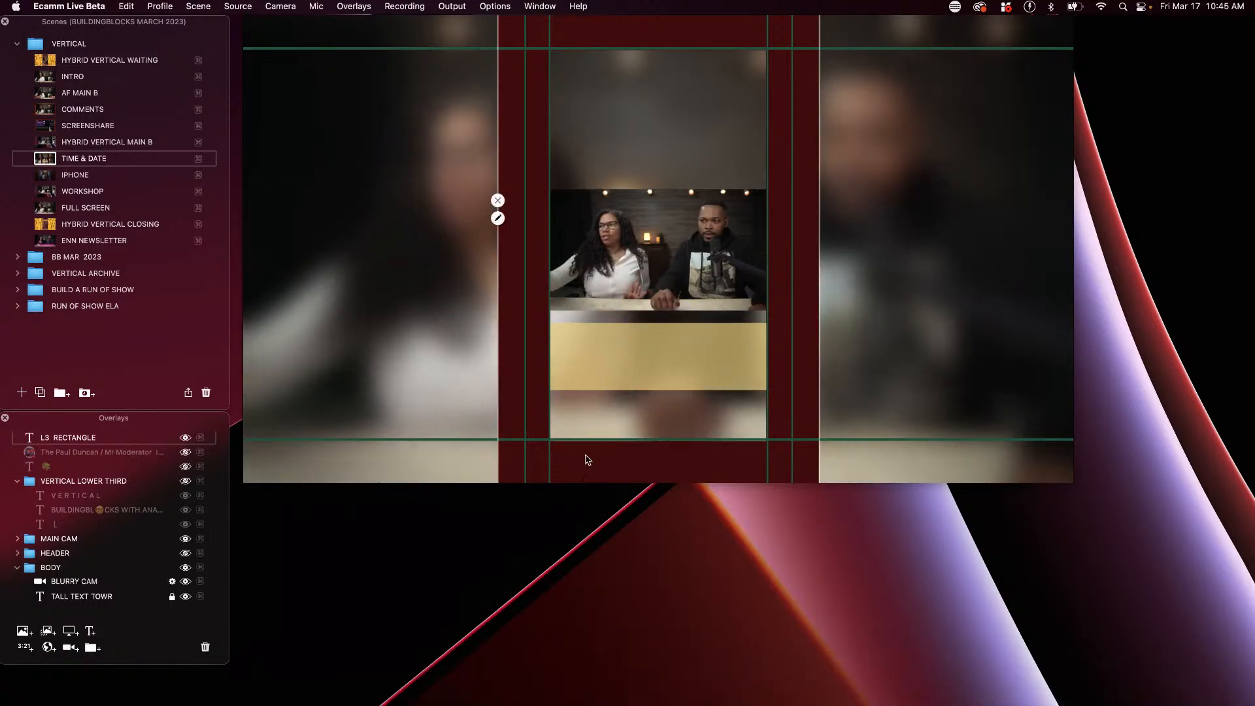
{"action": "key", "text": "super+t"}
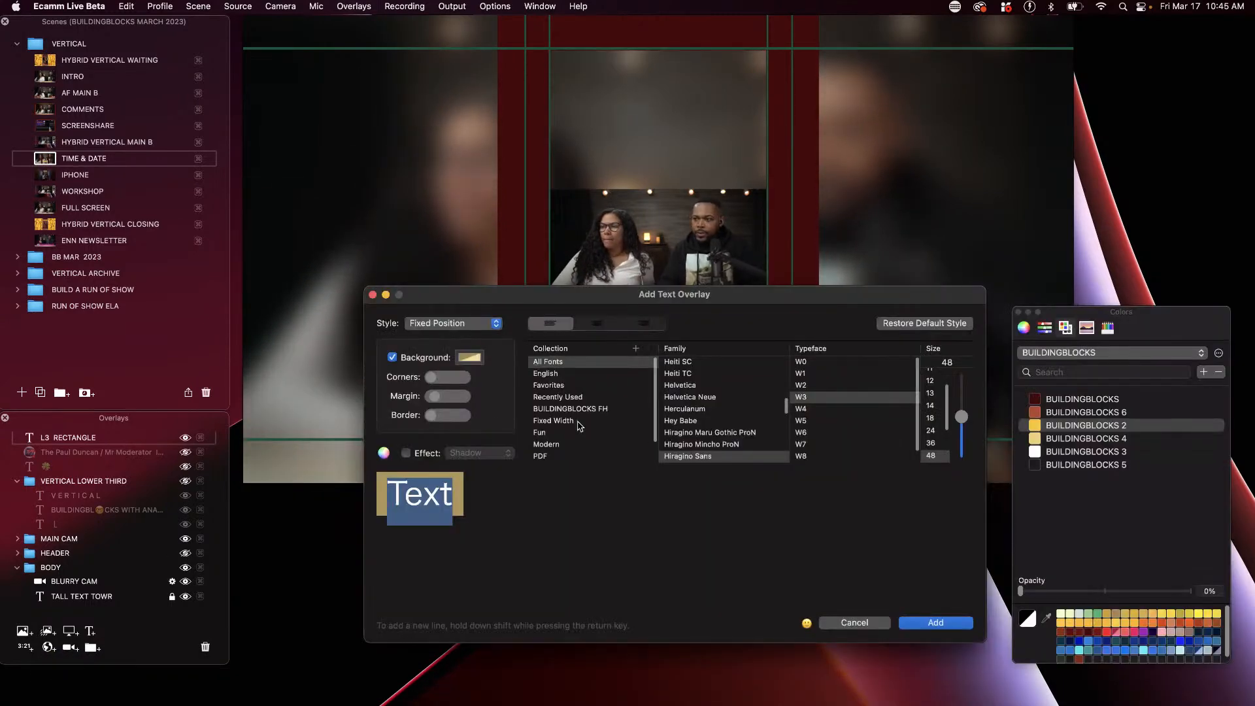
{"action": "left_click", "coordinate": [392, 357]}
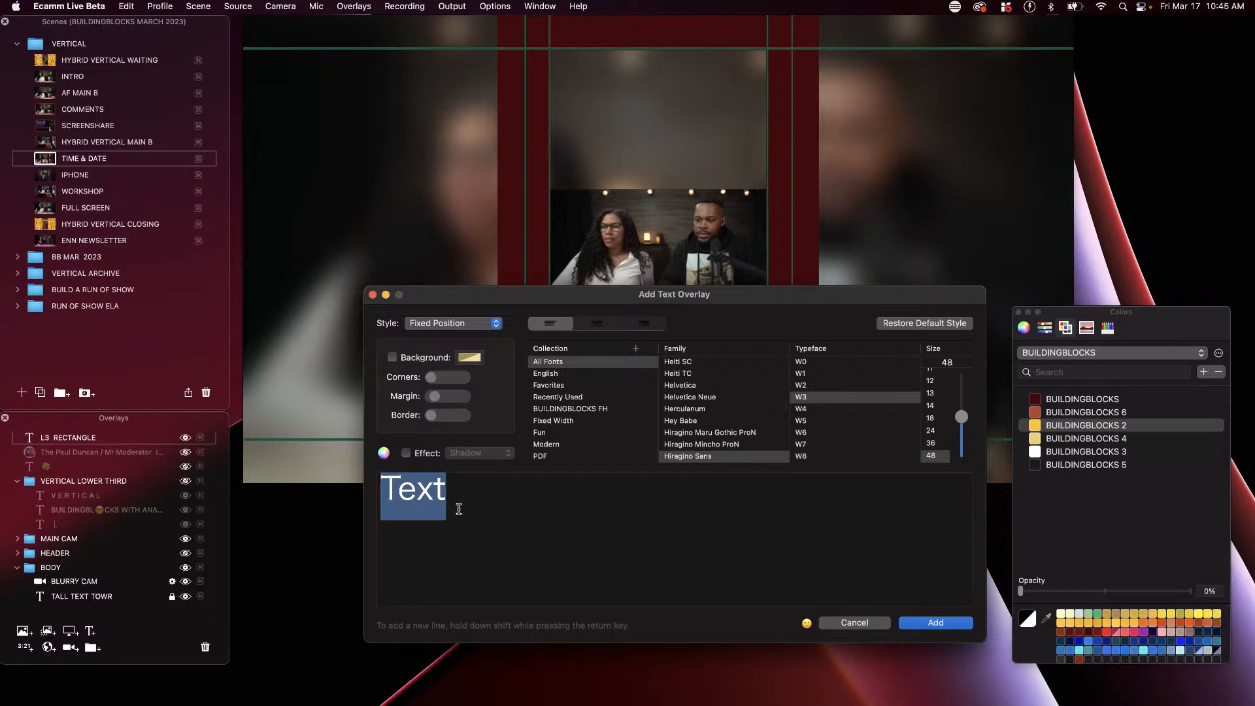
{"action": "key", "text": "BackSpace"}
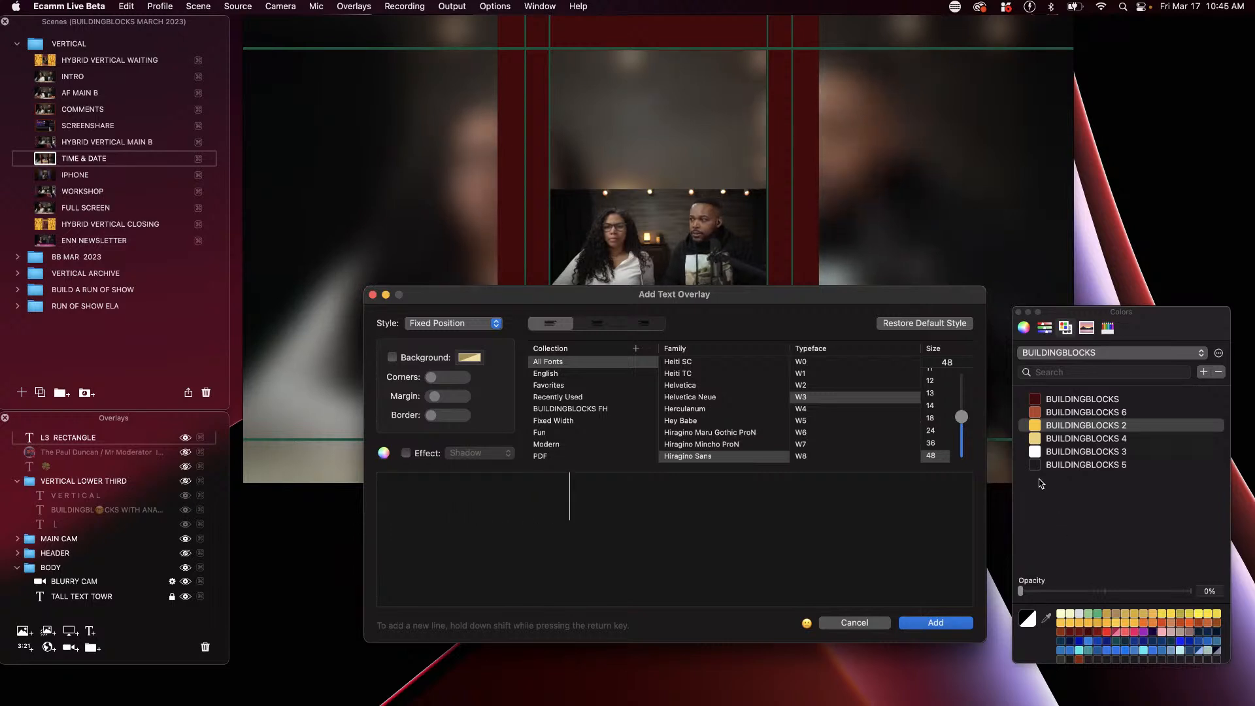
{"action": "left_click", "coordinate": [1041, 452]}
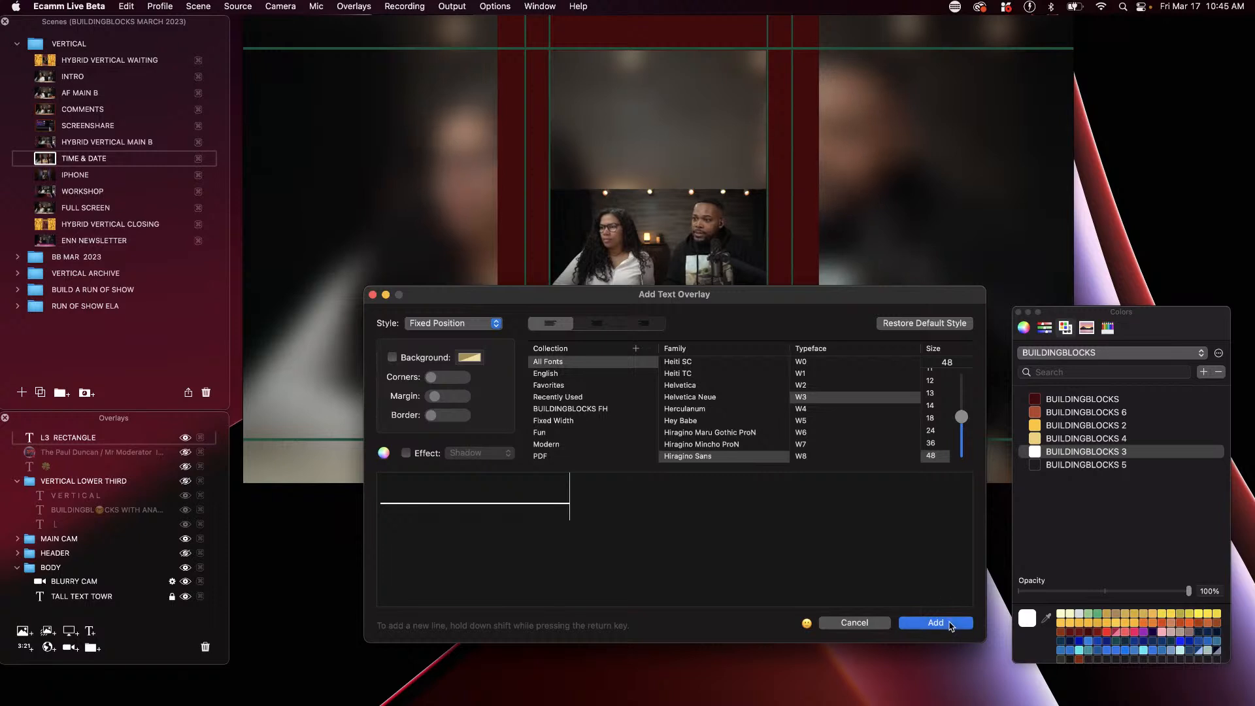
{"action": "left_click", "coordinate": [951, 625]}
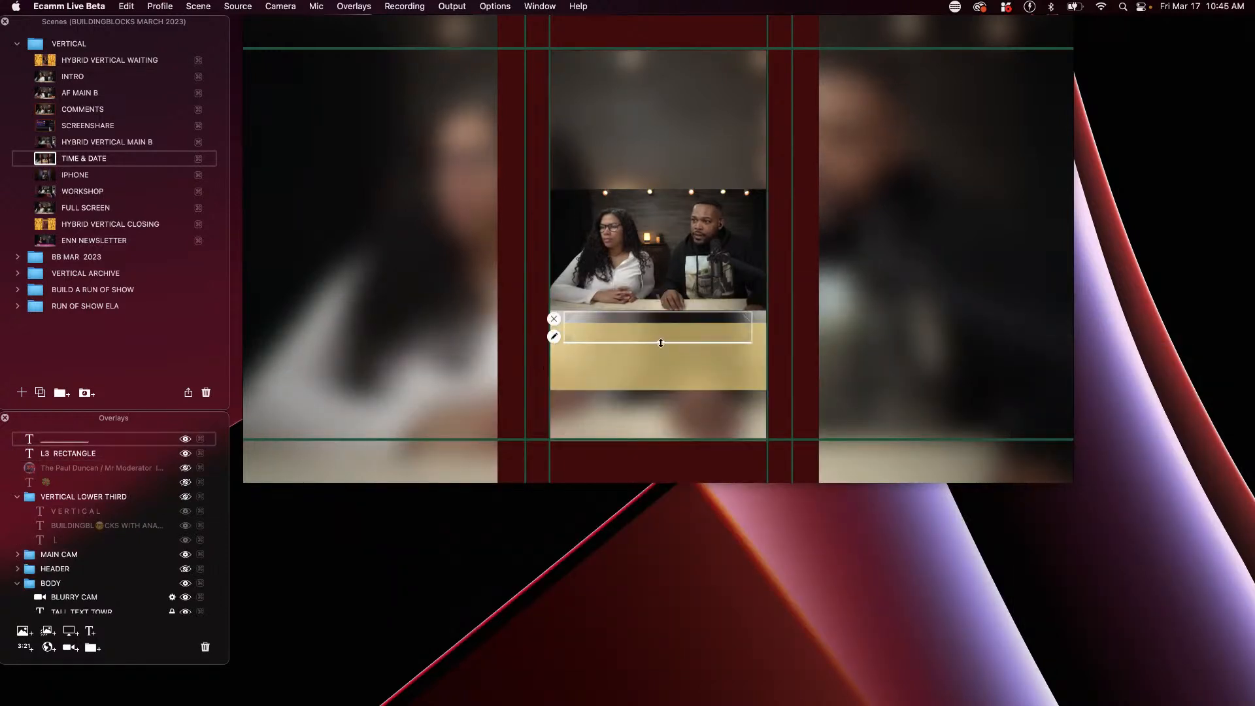
Place the white line just beneath the gold rectangle and resize it to the full width of the vertical frame
{"action": "left_click_drag", "start_coordinate": [661, 340], "coordinate": [654, 404]}
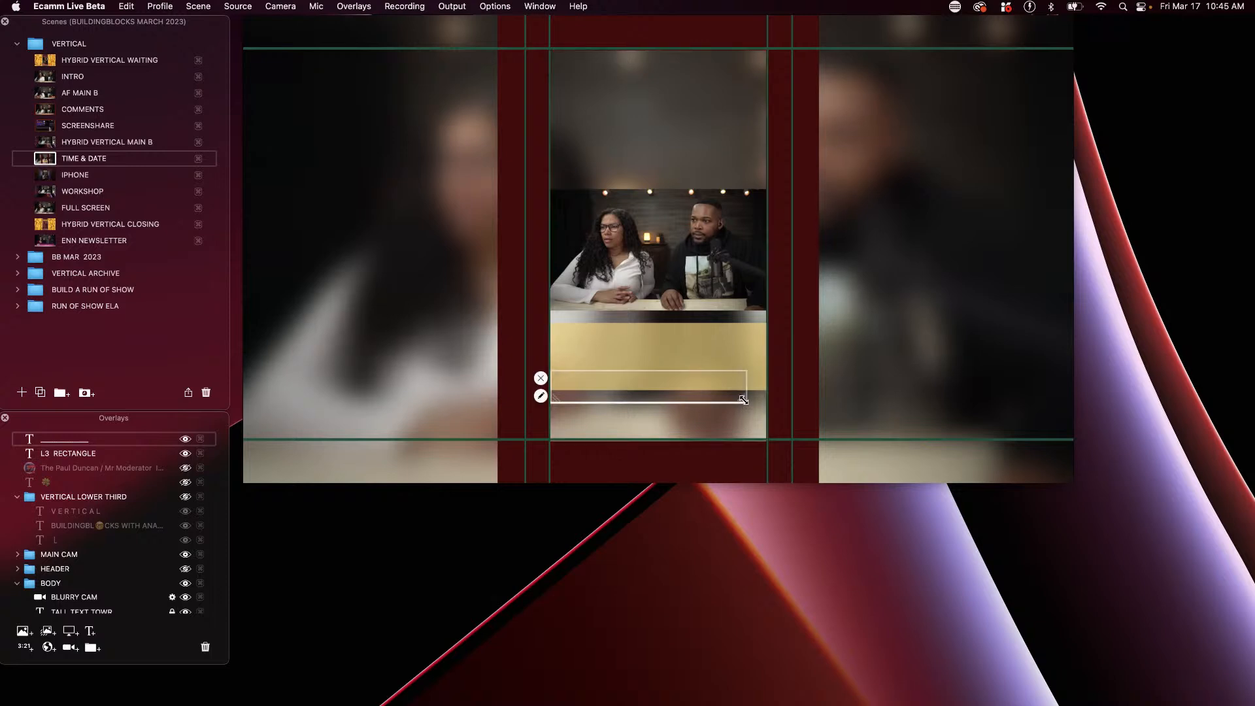
{"action": "left_click_drag", "start_coordinate": [743, 400], "coordinate": [711, 384]}
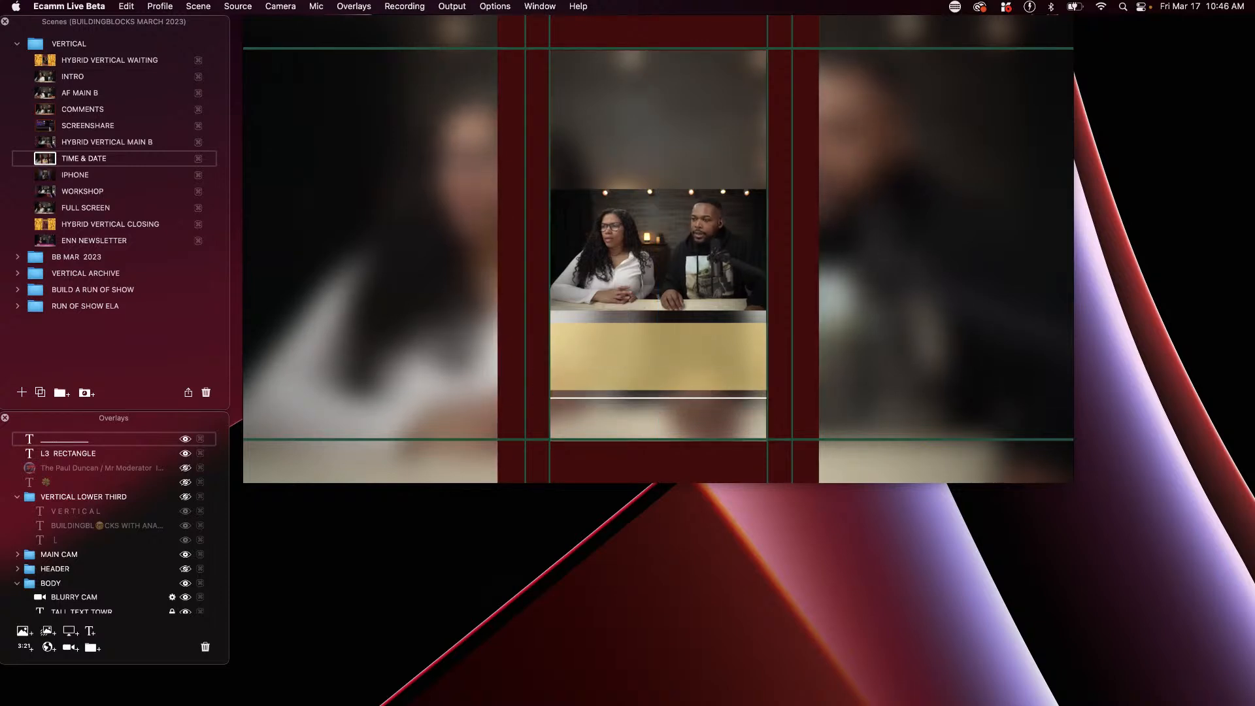
{"action": "mouse_move", "coordinate": [711, 680]}
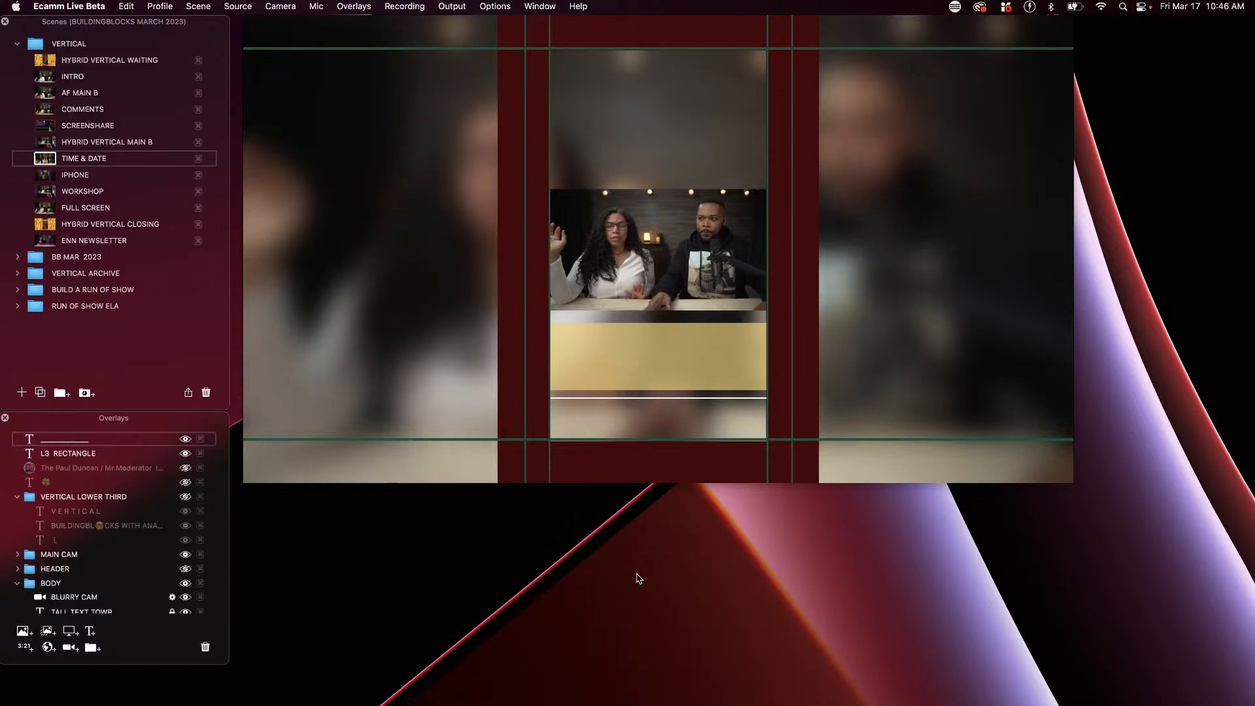
Nudge the gold rectangle slightly down toward the white line and place a duplicate of the line just above the rectangle
{"action": "mouse_move", "coordinate": [588, 457]}
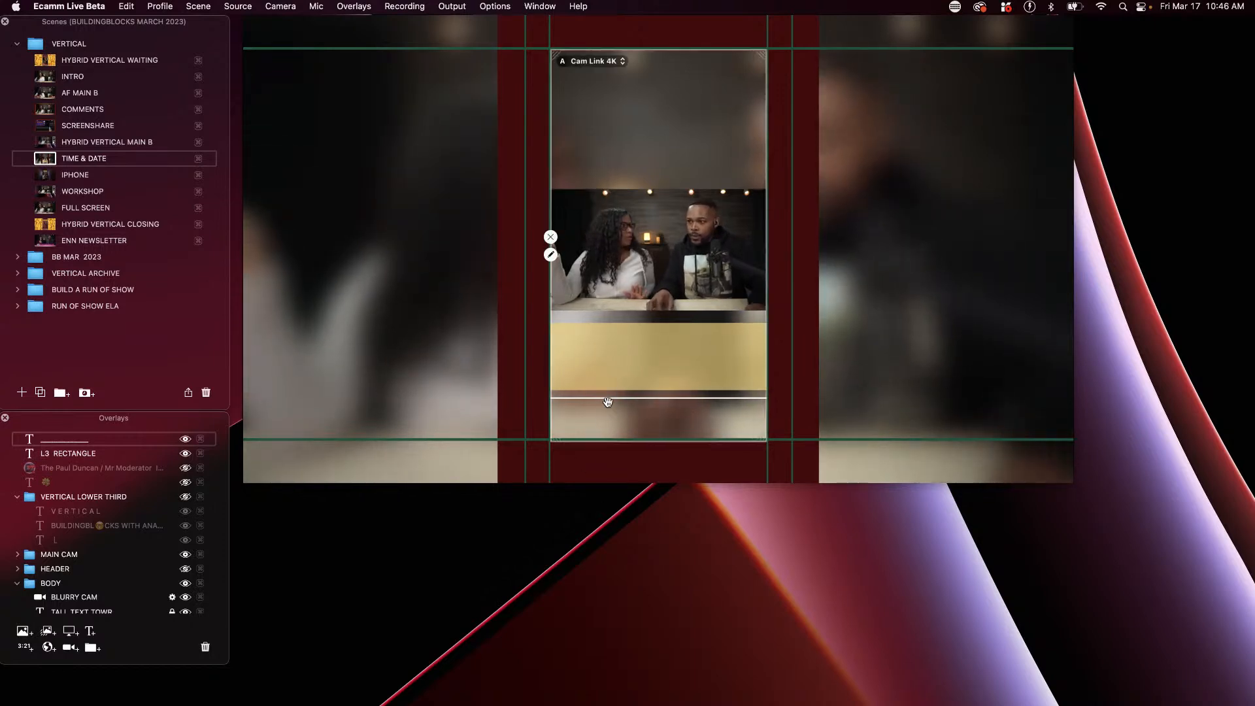
{"action": "mouse_move", "coordinate": [608, 398]}
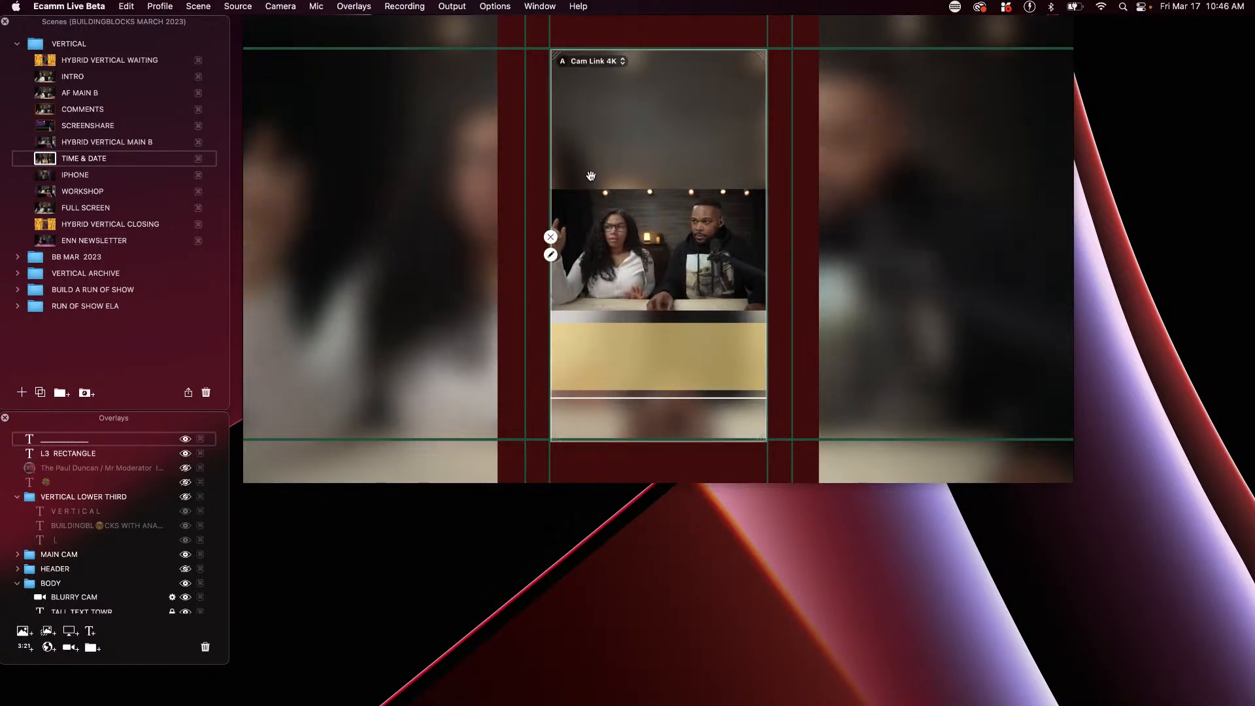
{"action": "mouse_move", "coordinate": [625, 347]}
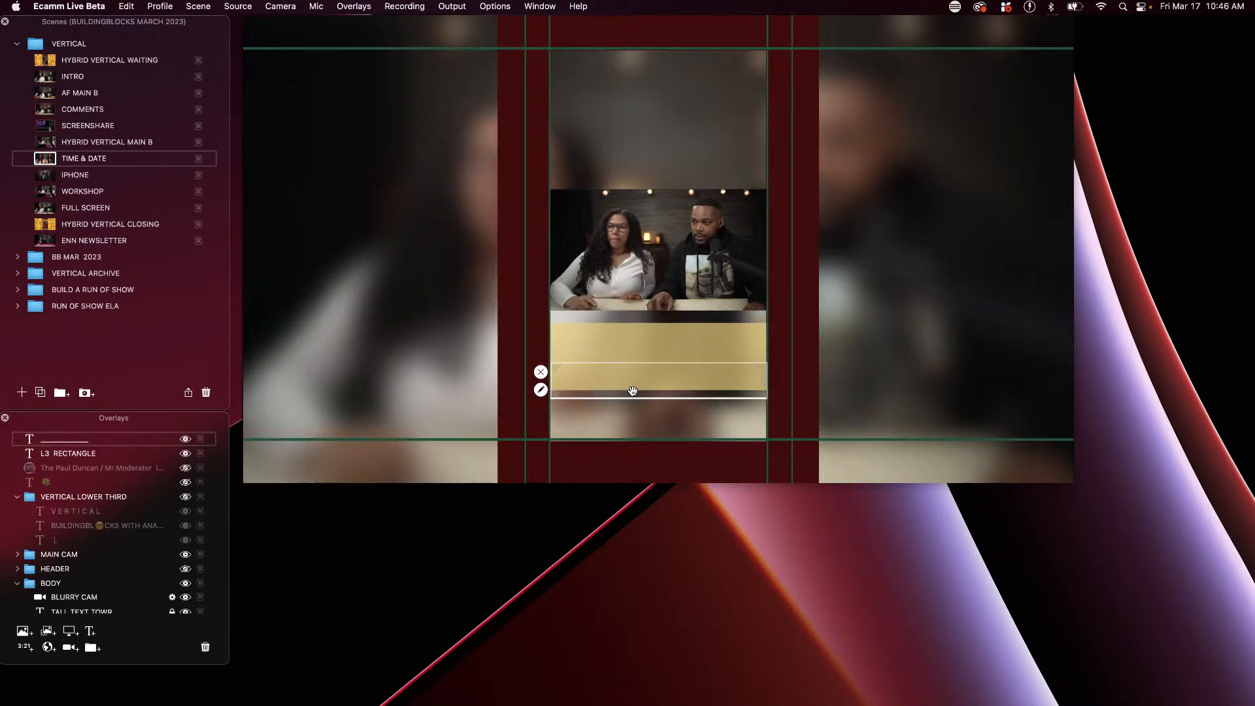
{"action": "mouse_move", "coordinate": [615, 321]}
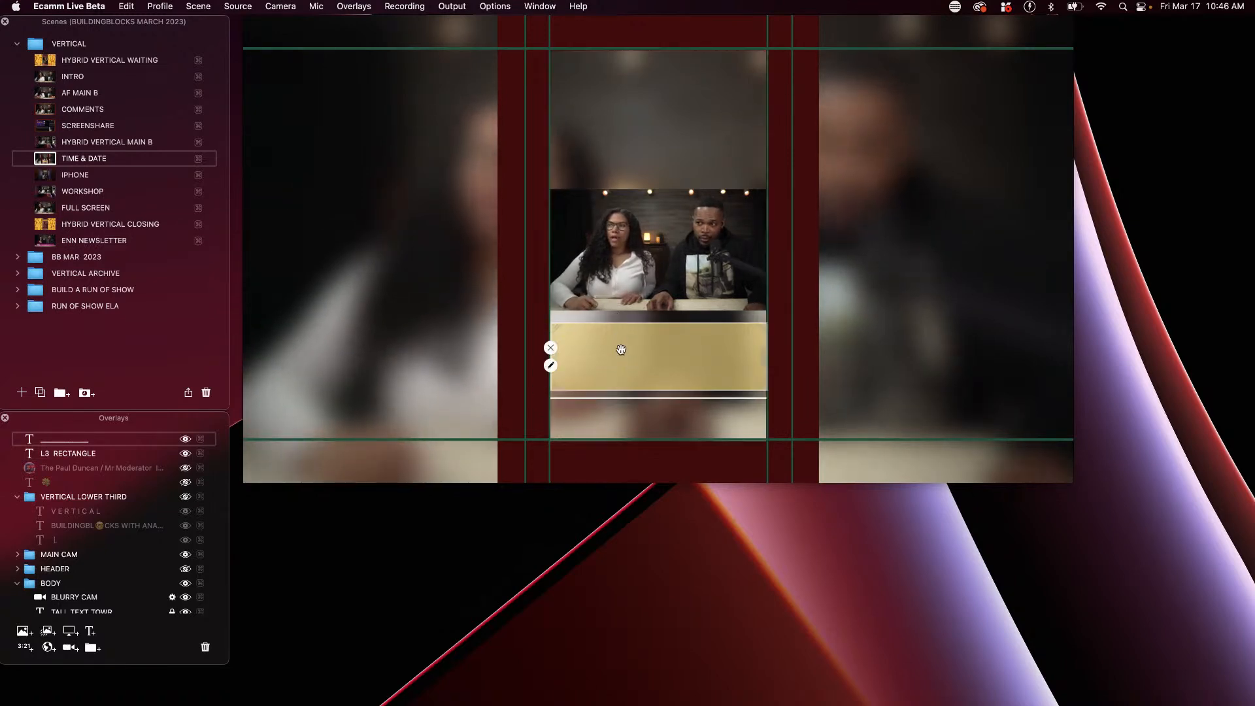
{"action": "left_click_drag", "start_coordinate": [621, 349], "coordinate": [621, 353]}
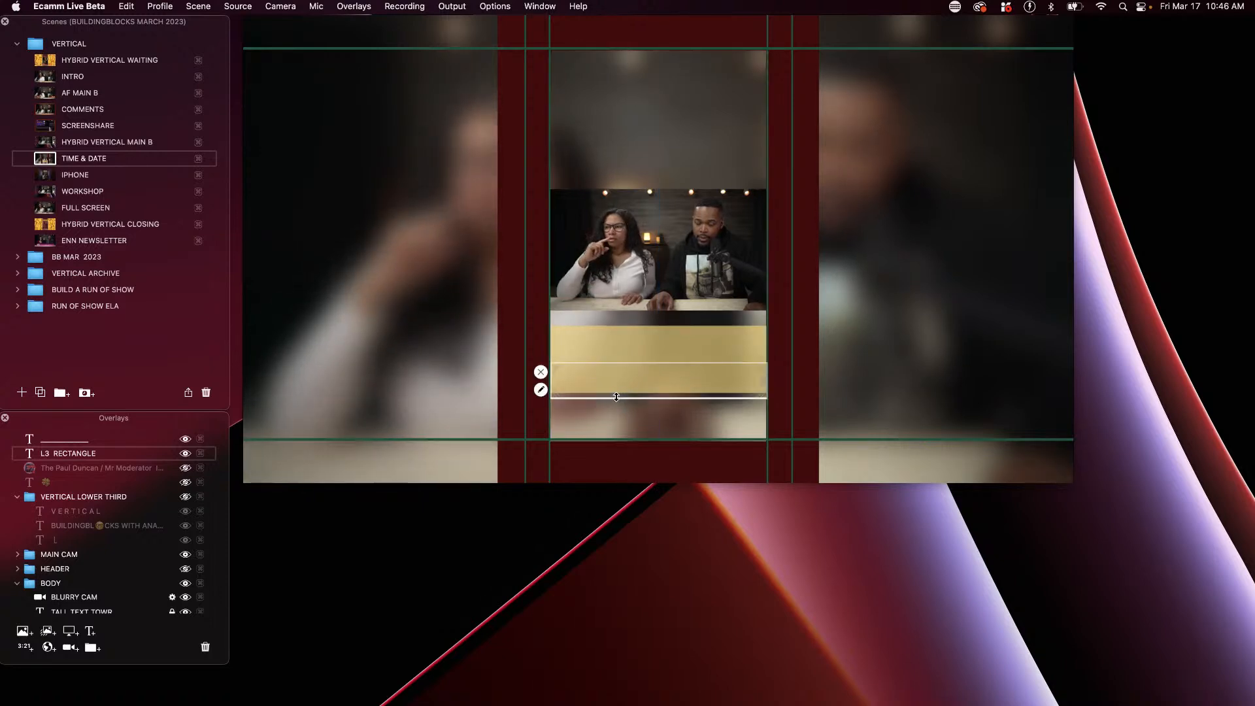
{"action": "left_click_drag", "start_coordinate": [615, 391], "coordinate": [619, 314]}
{"action": "mouse_move", "coordinate": [587, 703]}
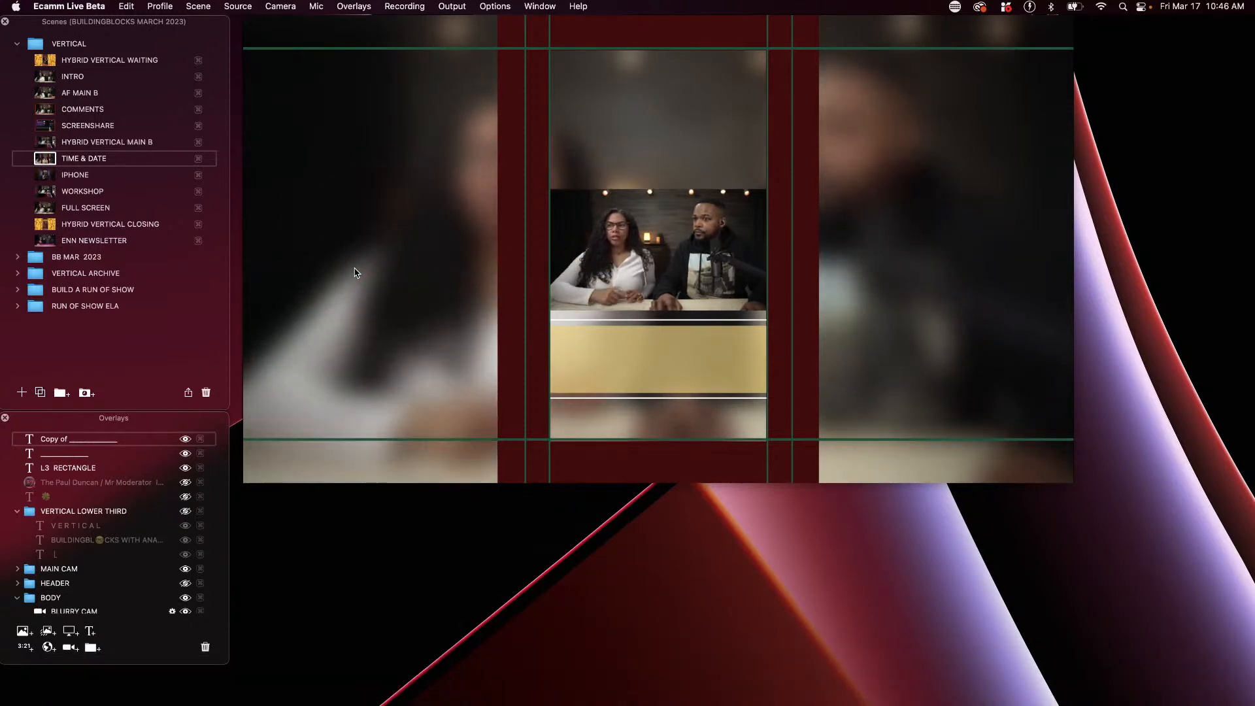
{"action": "mouse_move", "coordinate": [44, 473]}
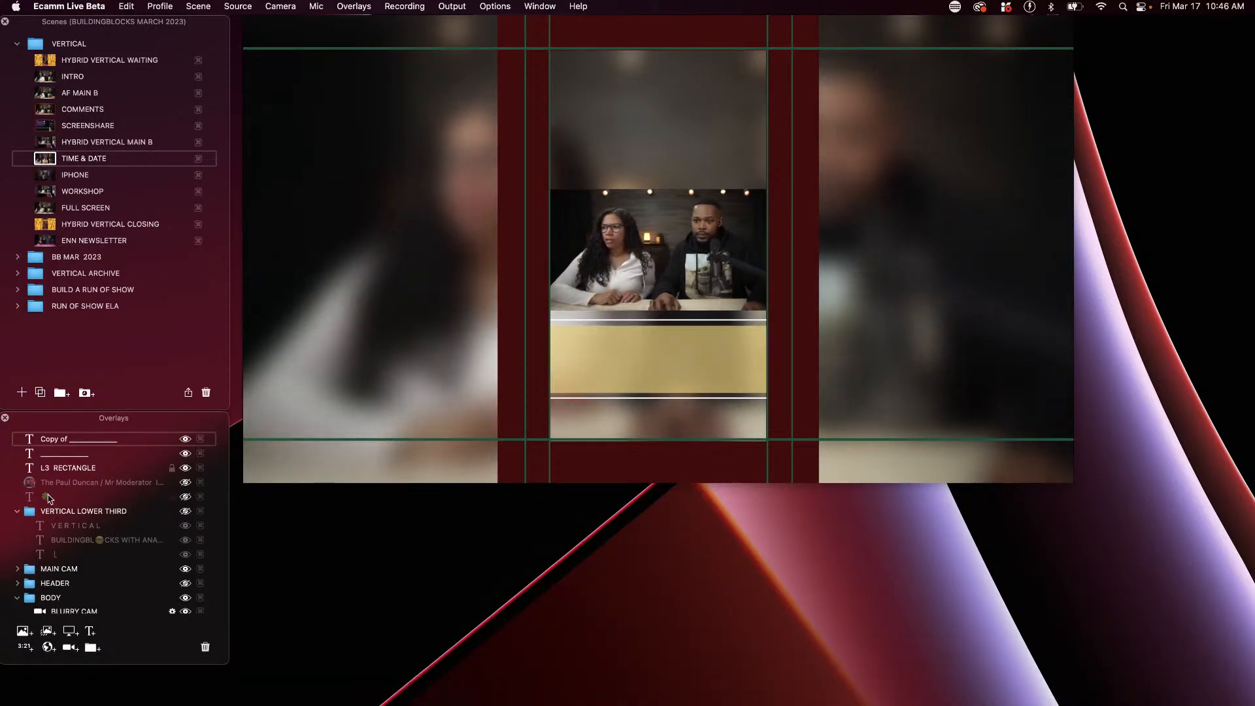
{"action": "key", "text": "super+t"}
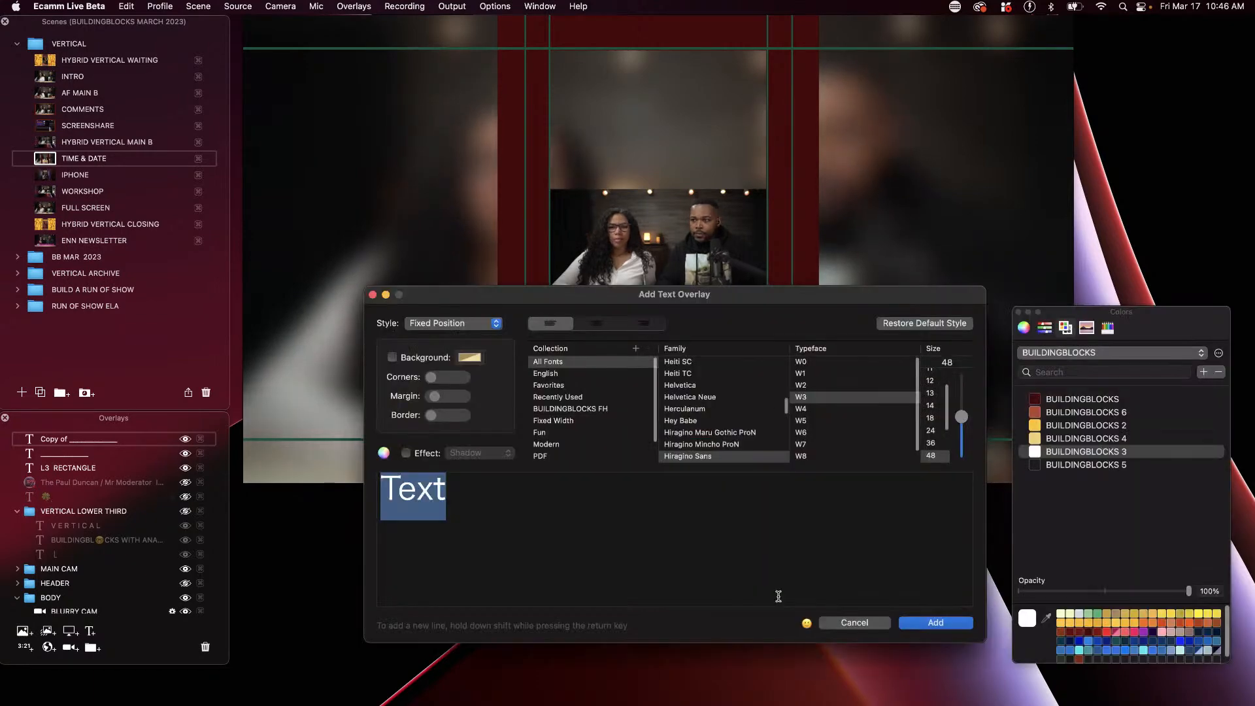
{"action": "left_click", "coordinate": [840, 624]}
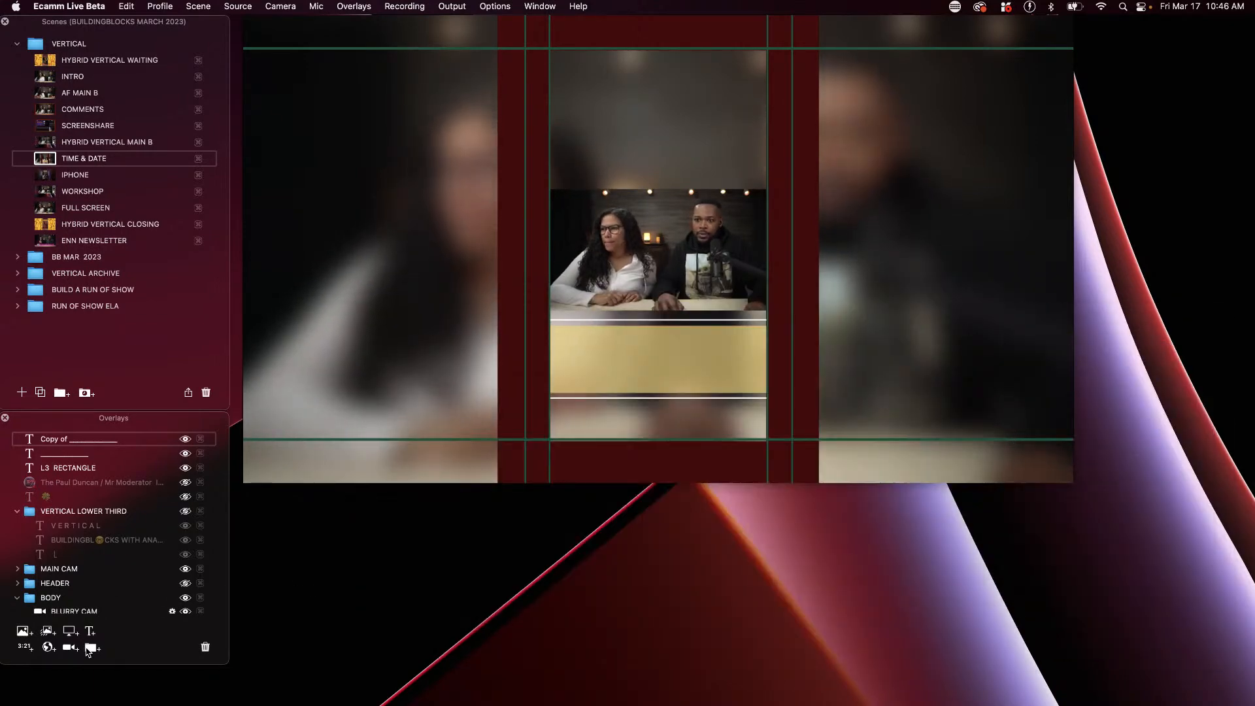
Create a new overlay group named "OTHER L3"
{"action": "left_click", "coordinate": [88, 647]}
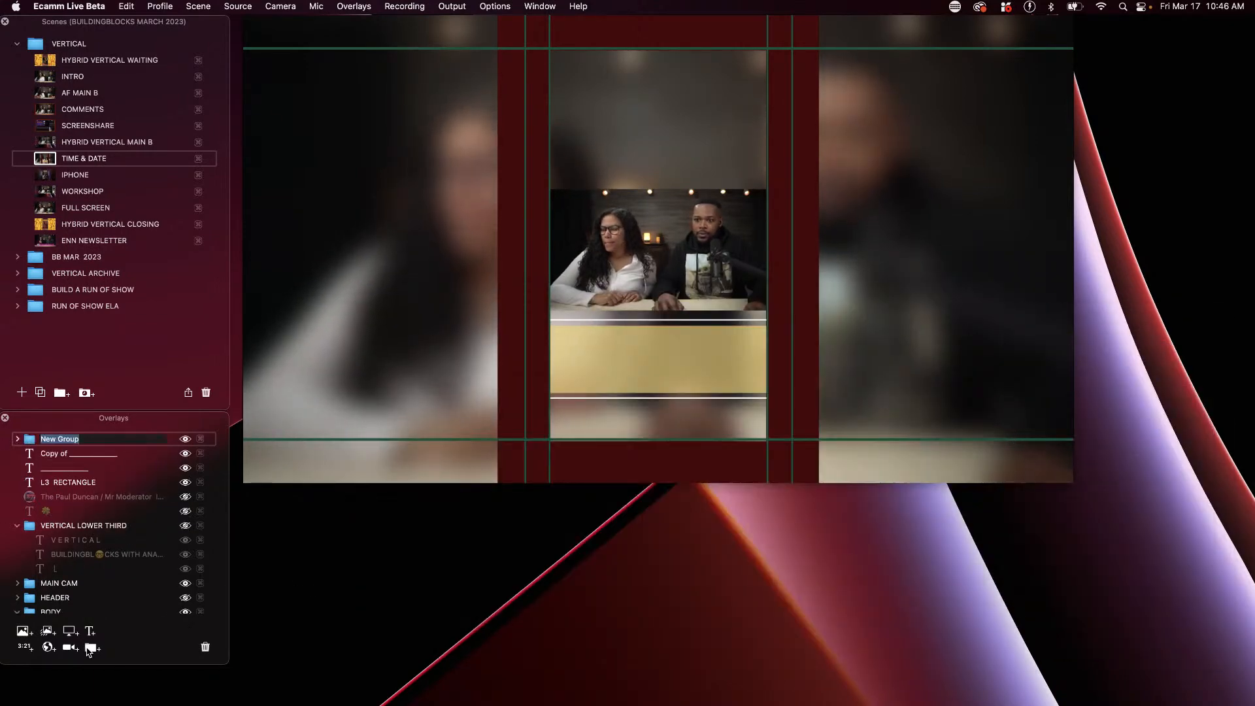
{"action": "double_click", "coordinate": [60, 439]}
{"action": "type", "text": "OTHER"}
{"action": "key", "text": "Return"}
{"action": "type", "text": "L3"}
Move both white line overlays and the L3 RECTANGLE overlay into the OTHER L3 group
{"action": "left_click", "coordinate": [63, 457]}
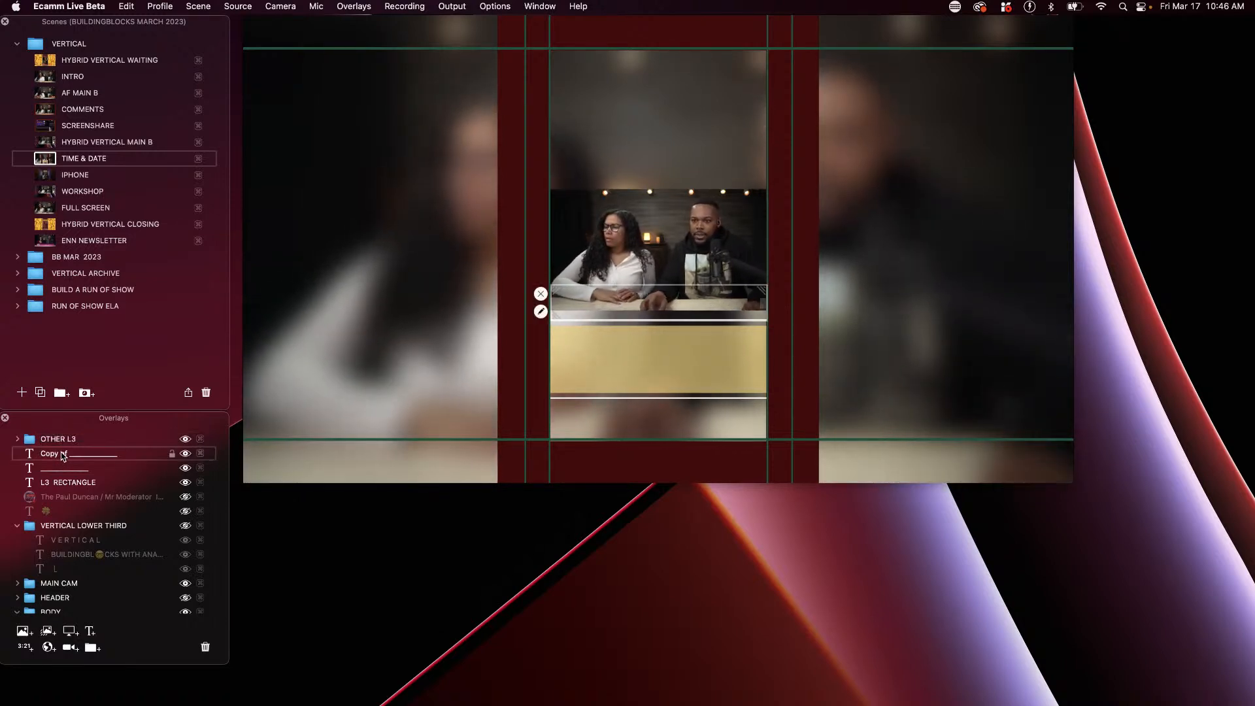
{"action": "left_click", "coordinate": [60, 482], "text": "shift"}
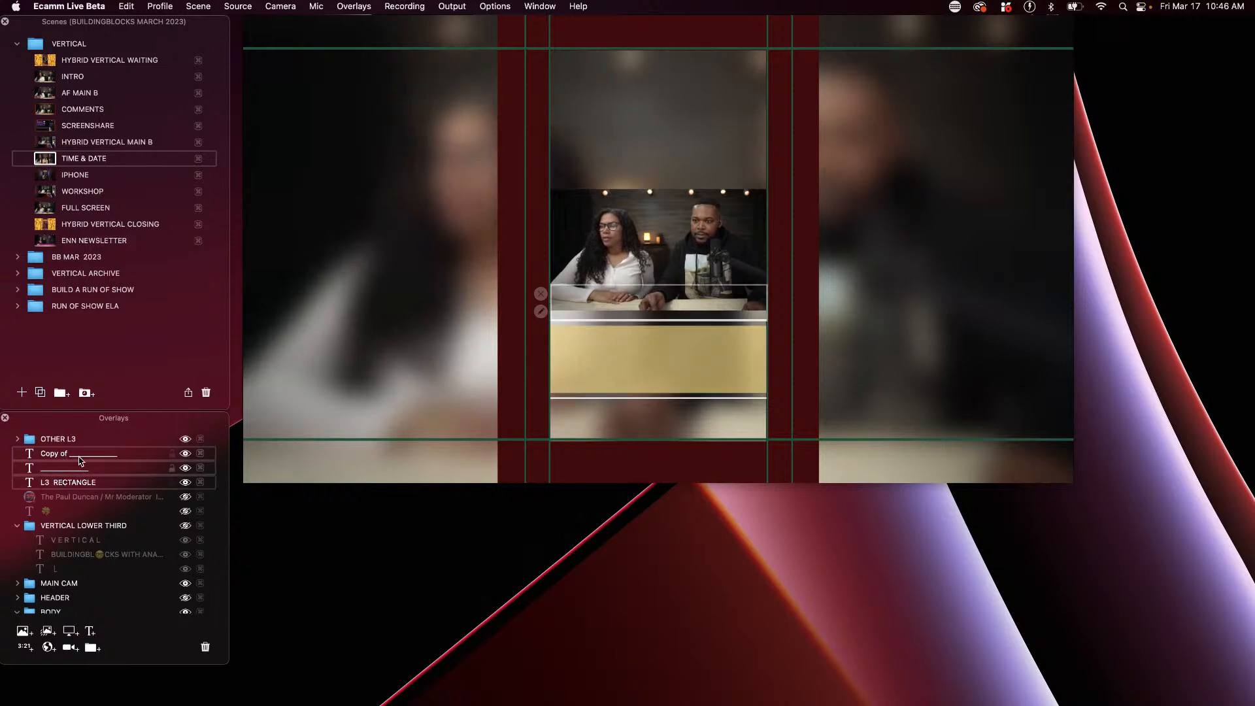
{"action": "left_click_drag", "start_coordinate": [85, 456], "coordinate": [46, 448]}
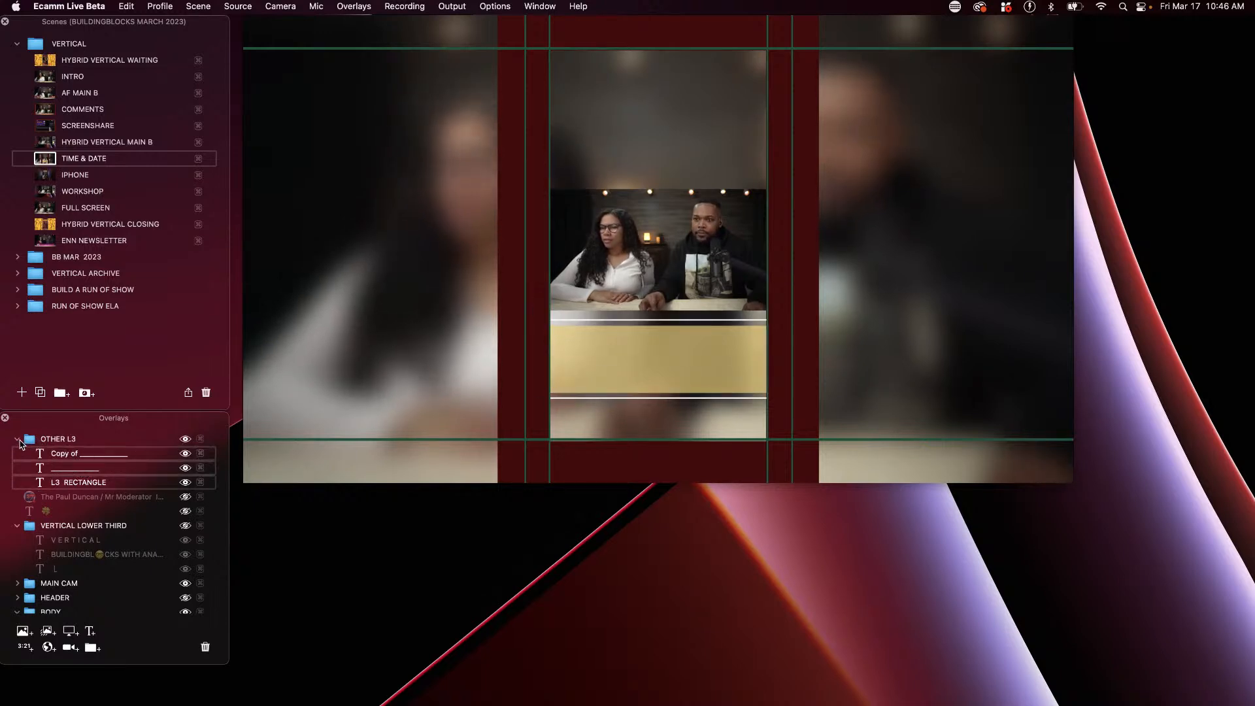
{"action": "left_click", "coordinate": [17, 439]}
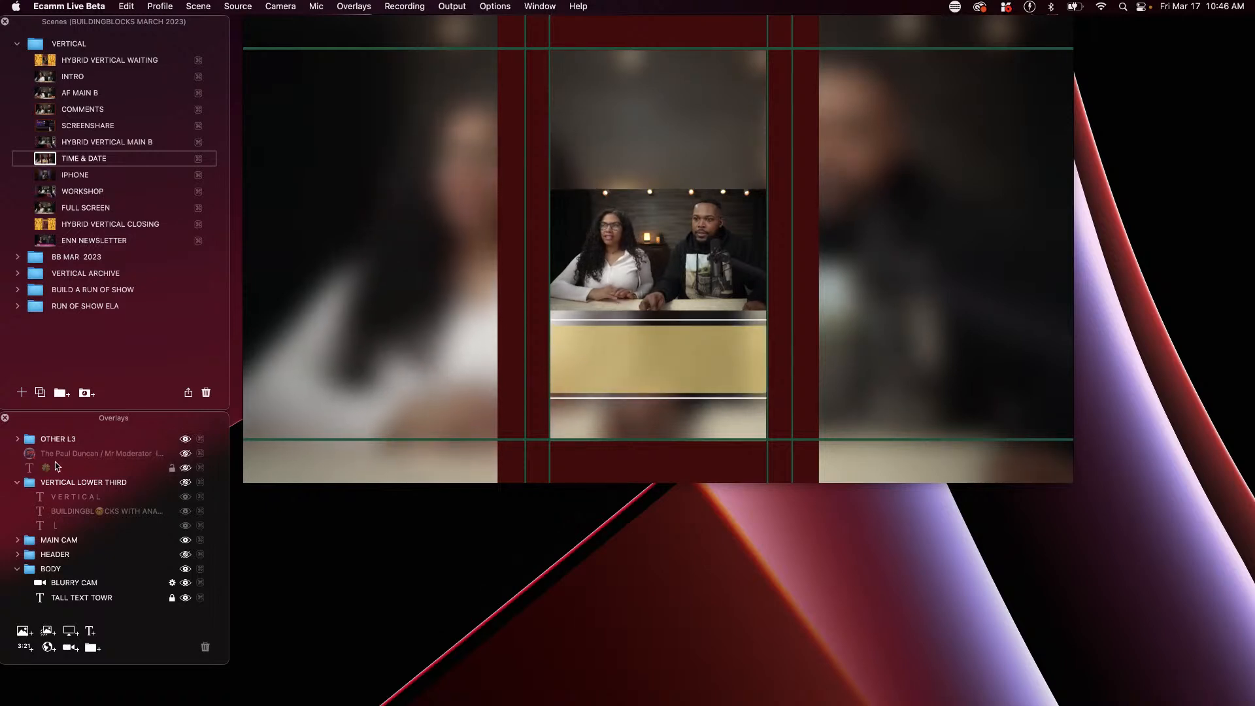
{"action": "left_click", "coordinate": [17, 439]}
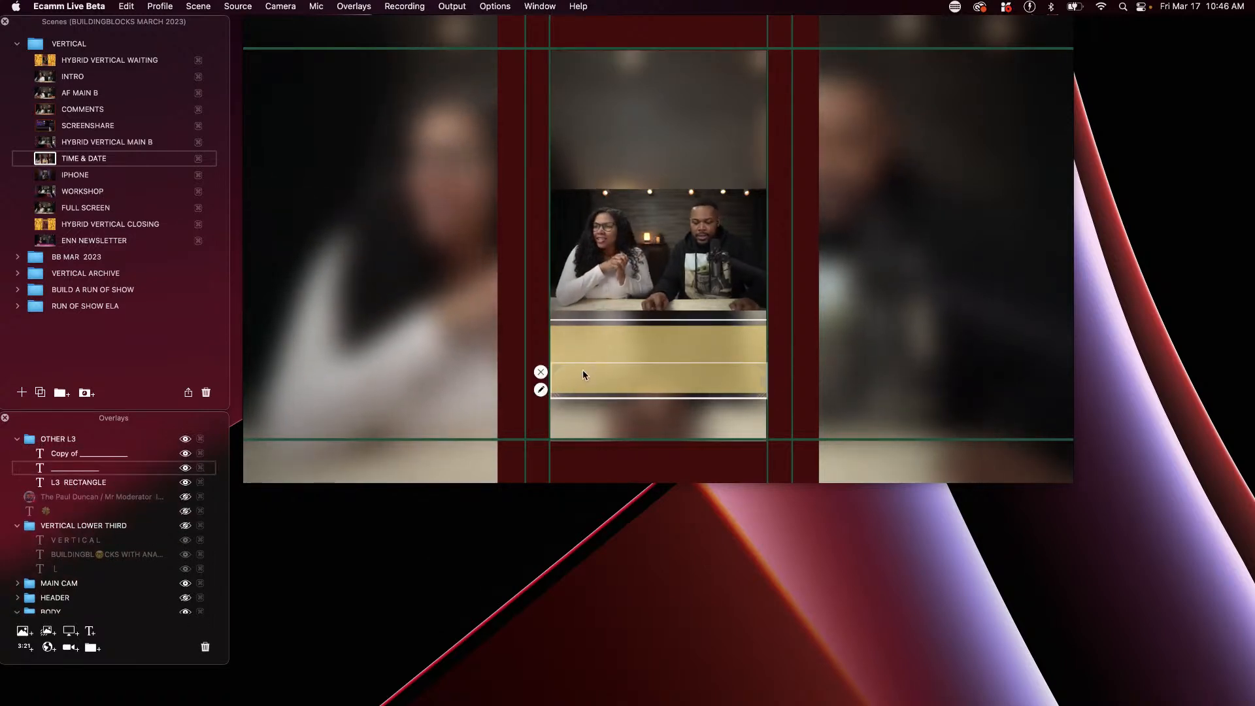
Reorder L3 RECTANGLE between the two line overlays in the OTHER L3 group and lock all three overlays
{"action": "left_click", "coordinate": [589, 352]}
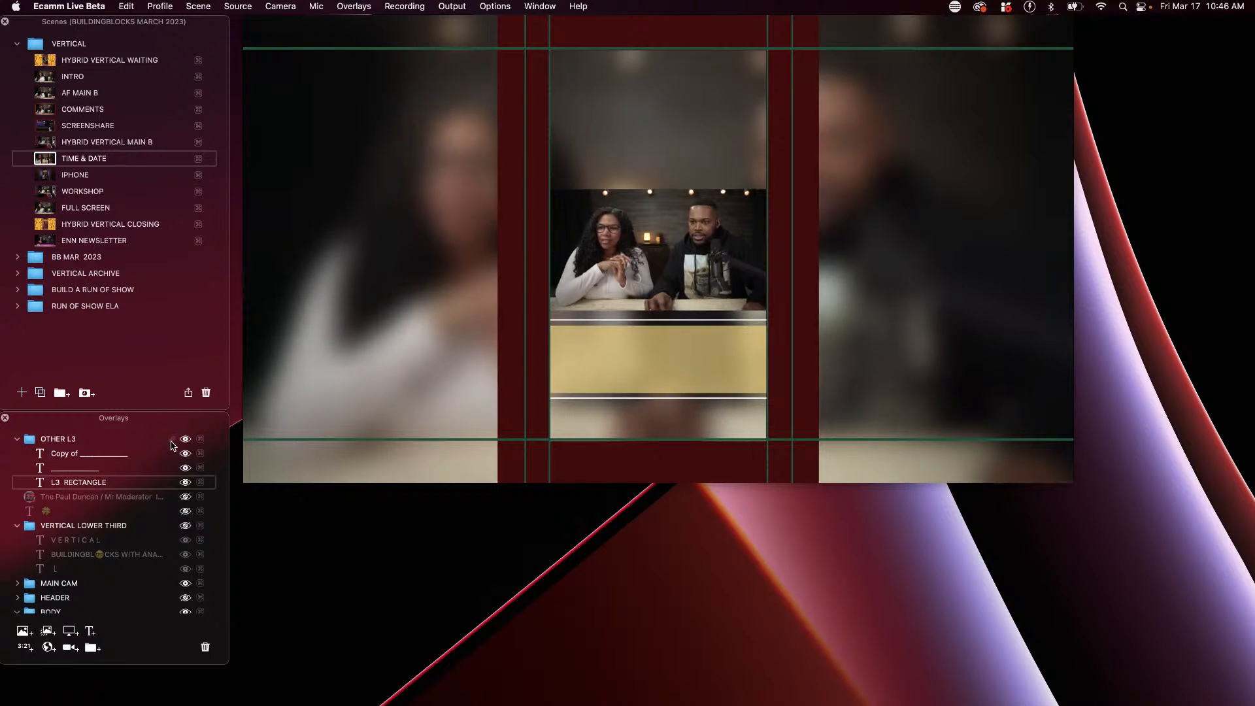
{"action": "left_click_drag", "start_coordinate": [109, 471], "coordinate": [147, 466]}
{"action": "left_click", "coordinate": [171, 468]}
Delete the hidden viewer comment and emoji overlays above the VERTICAL LOWER THIRD group, and collapse that group
{"action": "left_click", "coordinate": [81, 499]}
{"action": "left_click", "coordinate": [205, 647]}
{"action": "left_click", "coordinate": [205, 647]}
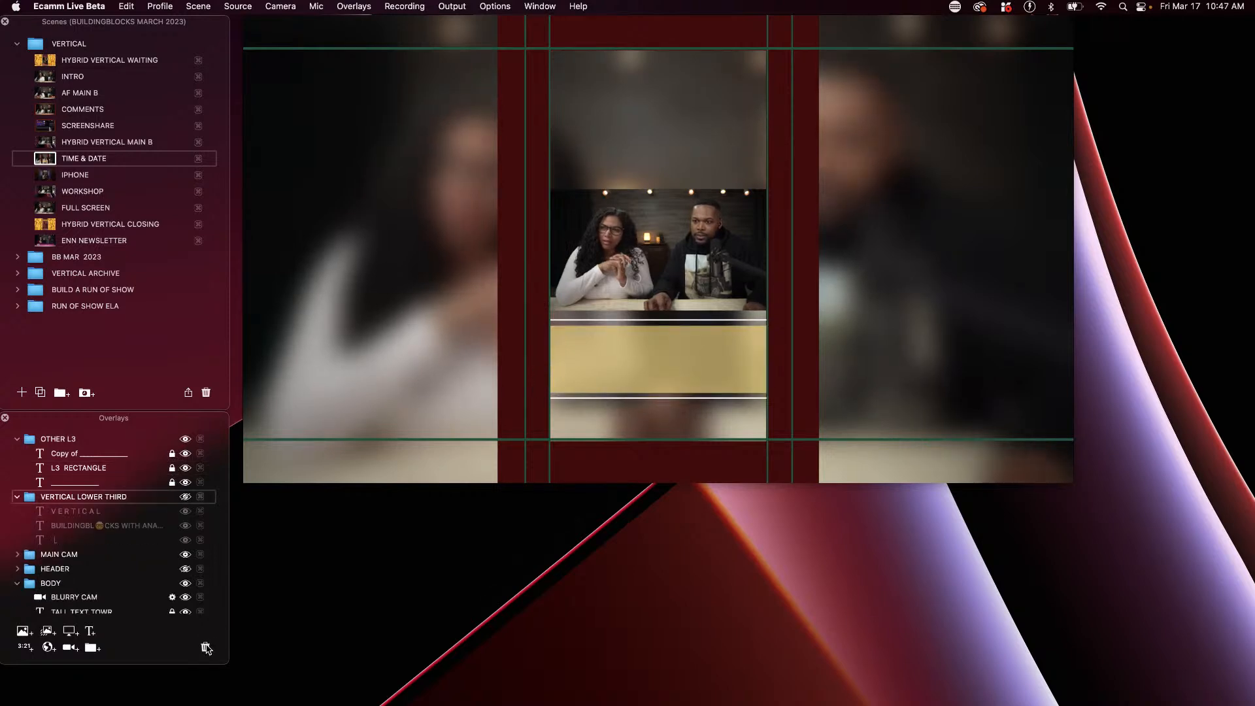
{"action": "left_click", "coordinate": [17, 497]}
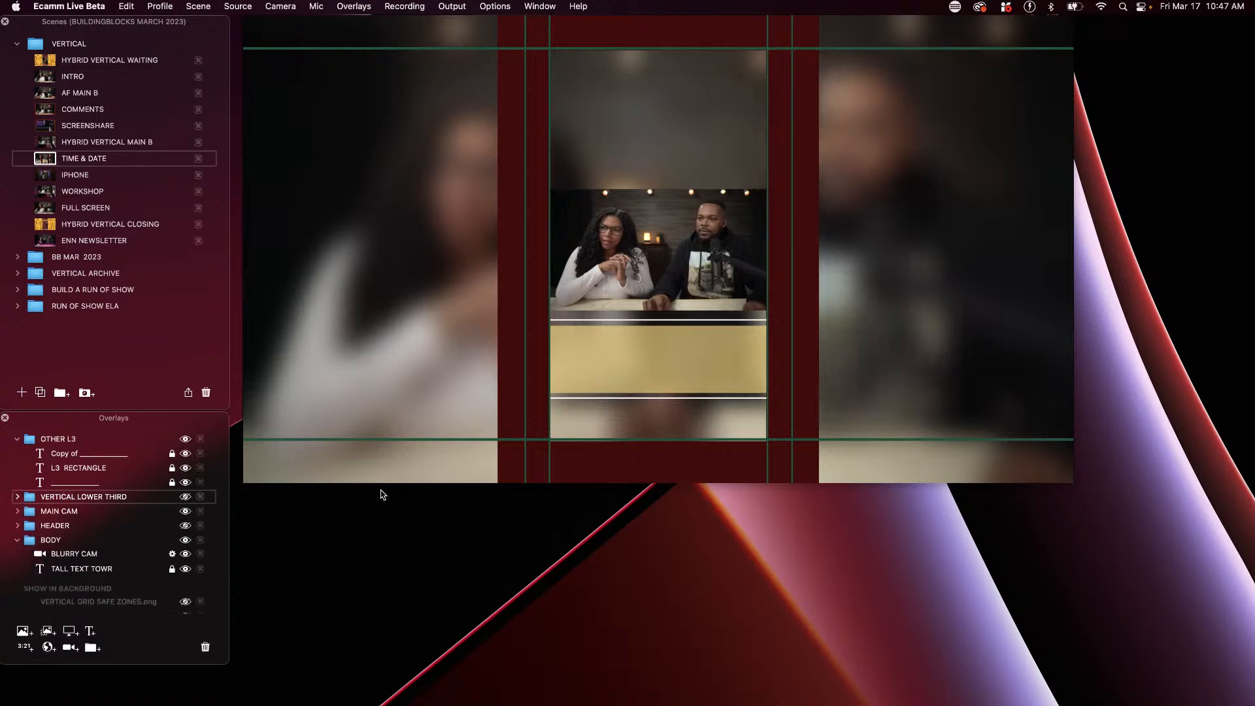
Open a new text overlay for the lower third's wording
{"action": "left_click", "coordinate": [571, 400]}
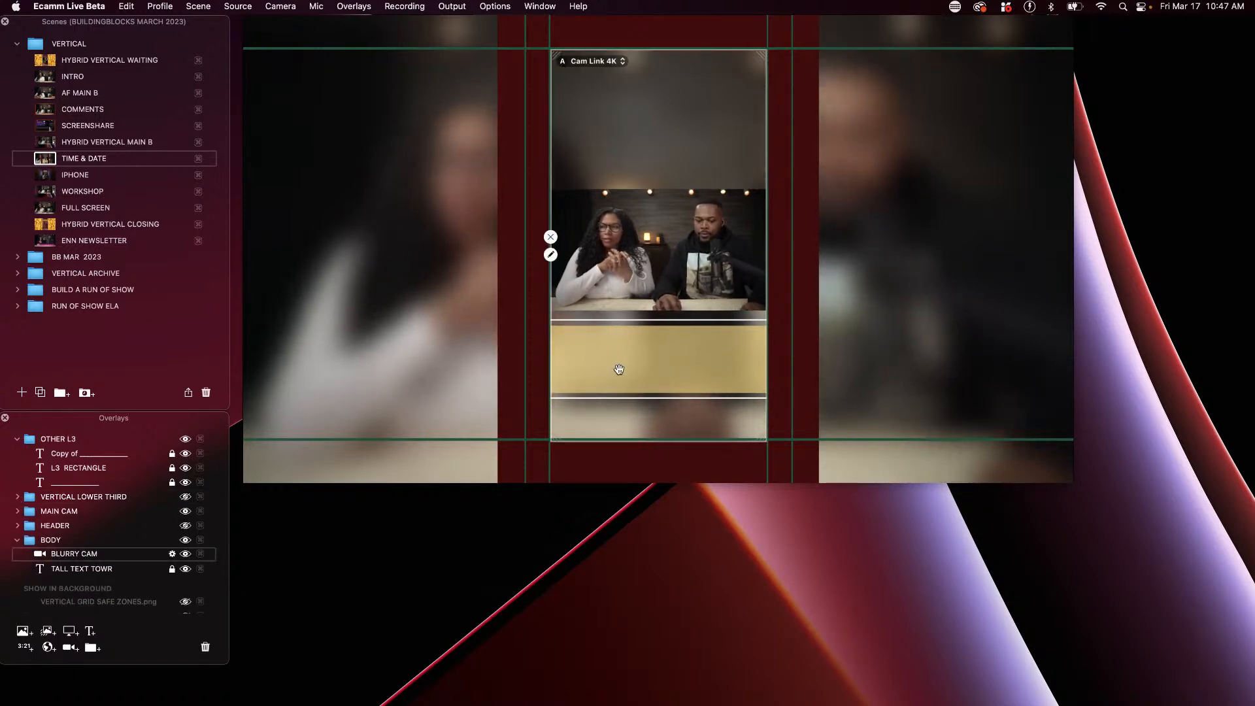
{"action": "key", "text": "super+t"}
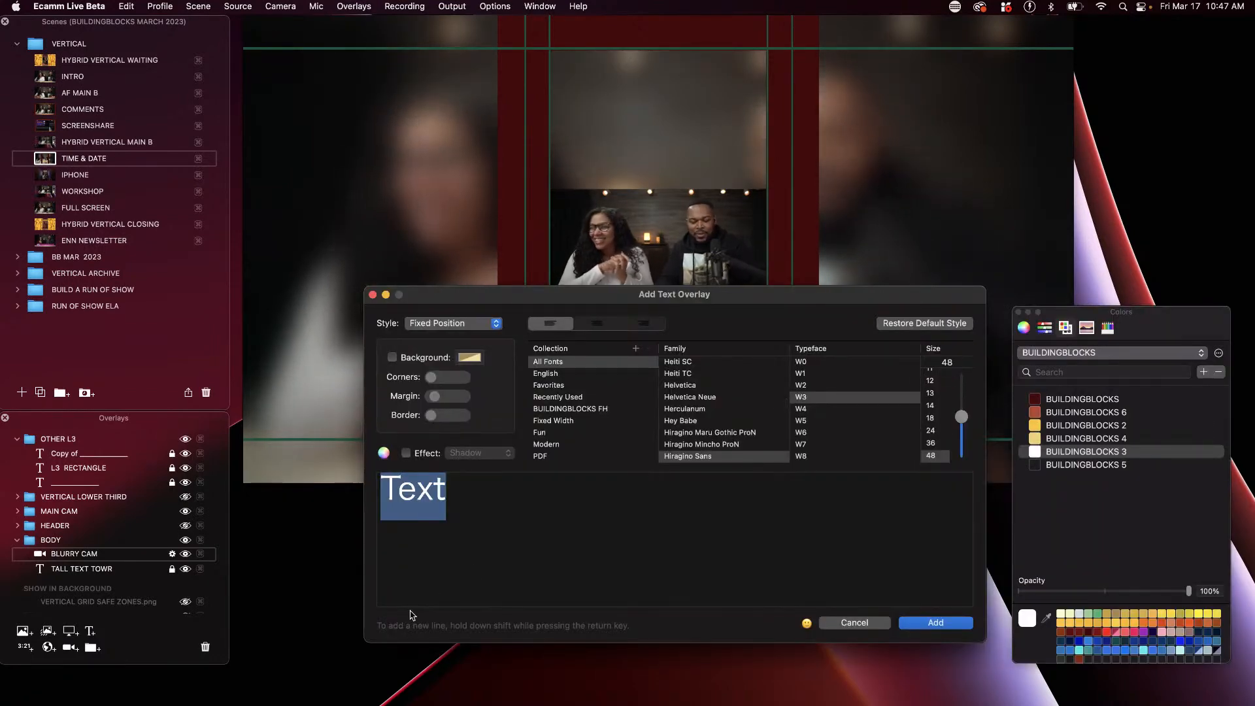
{"action": "type", "text": "YOU"}
{"action": "key", "text": "BackSpace"}
{"action": "key", "text": "BackSpace"}
{"action": "key", "text": "BackSpace"}
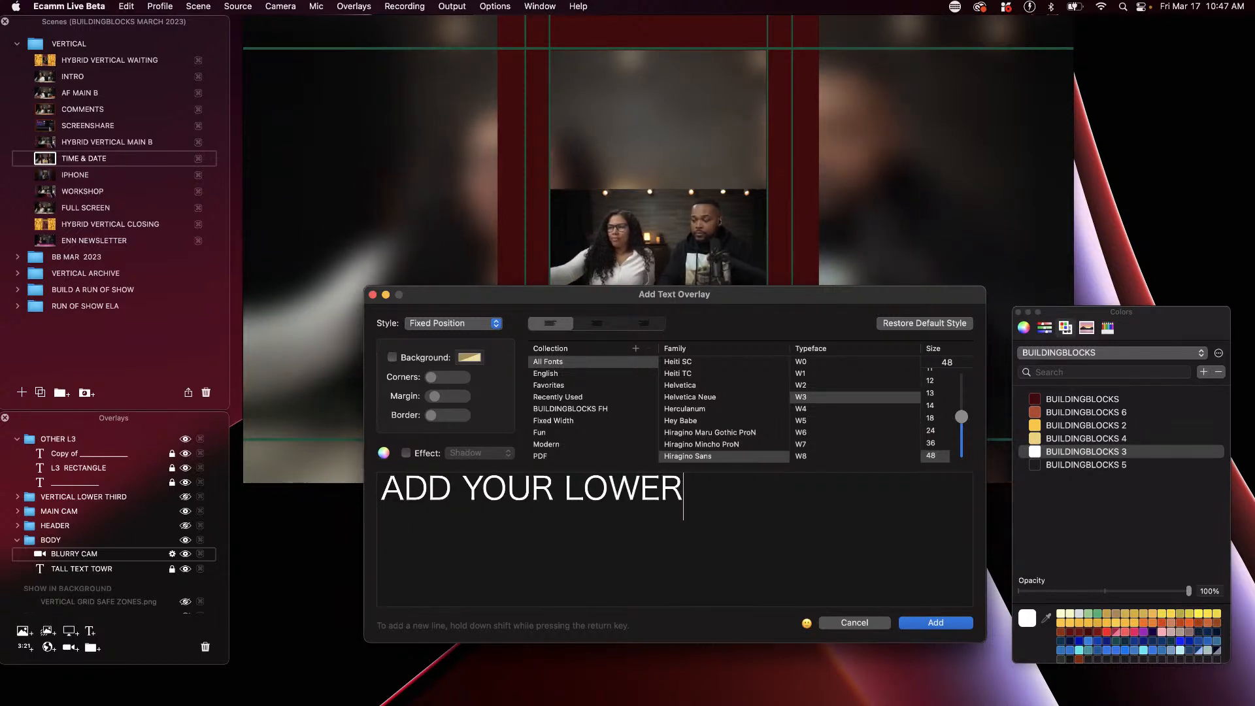
{"action": "key", "text": "shift+Return"}
{"action": "key", "text": "BackSpace"}
{"action": "key", "text": "BackSpace"}
{"action": "key", "text": "BackSpace"}
{"action": "key", "text": "BackSpace"}
{"action": "key", "text": "BackSpace"}
{"action": "key", "text": "BackSpace"}
{"action": "key", "text": "BackSpace"}
{"action": "key", "text": "BackSpace"}
{"action": "key", "text": "BackSpace"}
{"action": "key", "text": "BackSpace"}
{"action": "key", "text": "BackSpace"}
{"action": "key", "text": "BackSpace"}
{"action": "key", "text": "BackSpace"}
{"action": "key", "text": "BackSpace"}
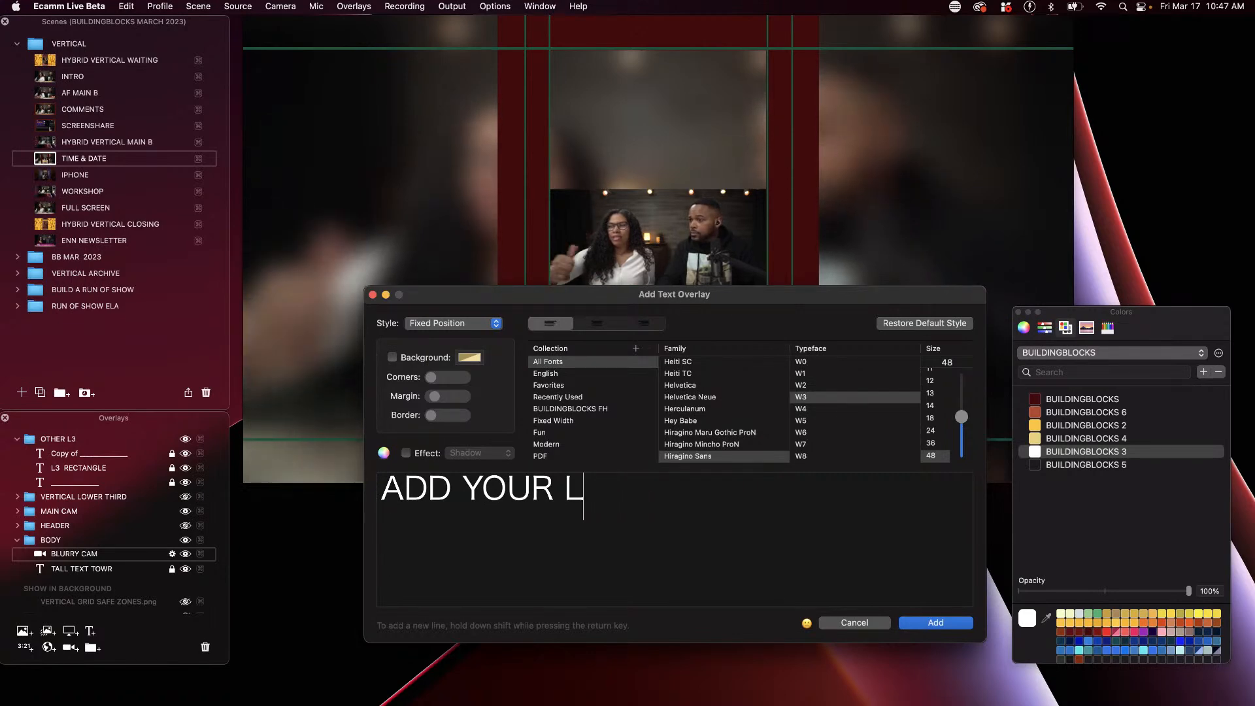
{"action": "key", "text": "BackSpace"}
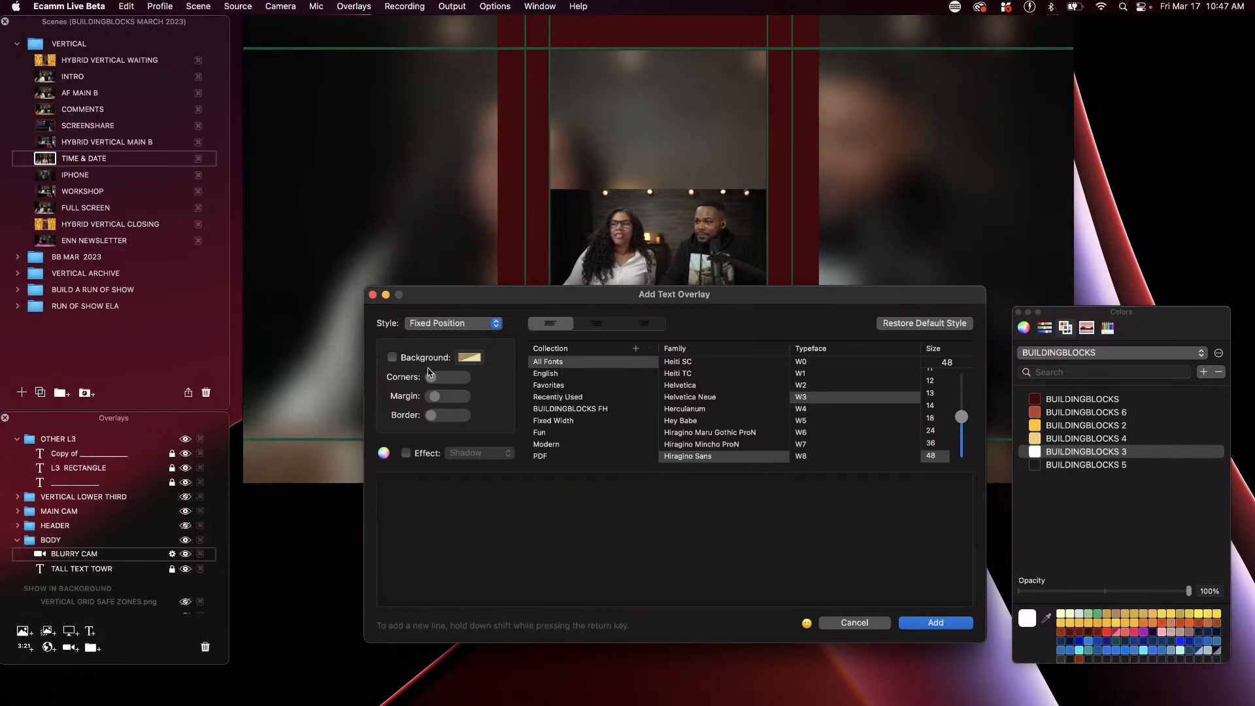
Add a centre-aligned text overlay reading "SEE YOU ON MONDAY" with "LIVE ON ENN!" on the second line
{"action": "left_click_drag", "start_coordinate": [453, 302], "coordinate": [454, 318]}
{"action": "type", "text": "SEE YOU ON MONDAY"}
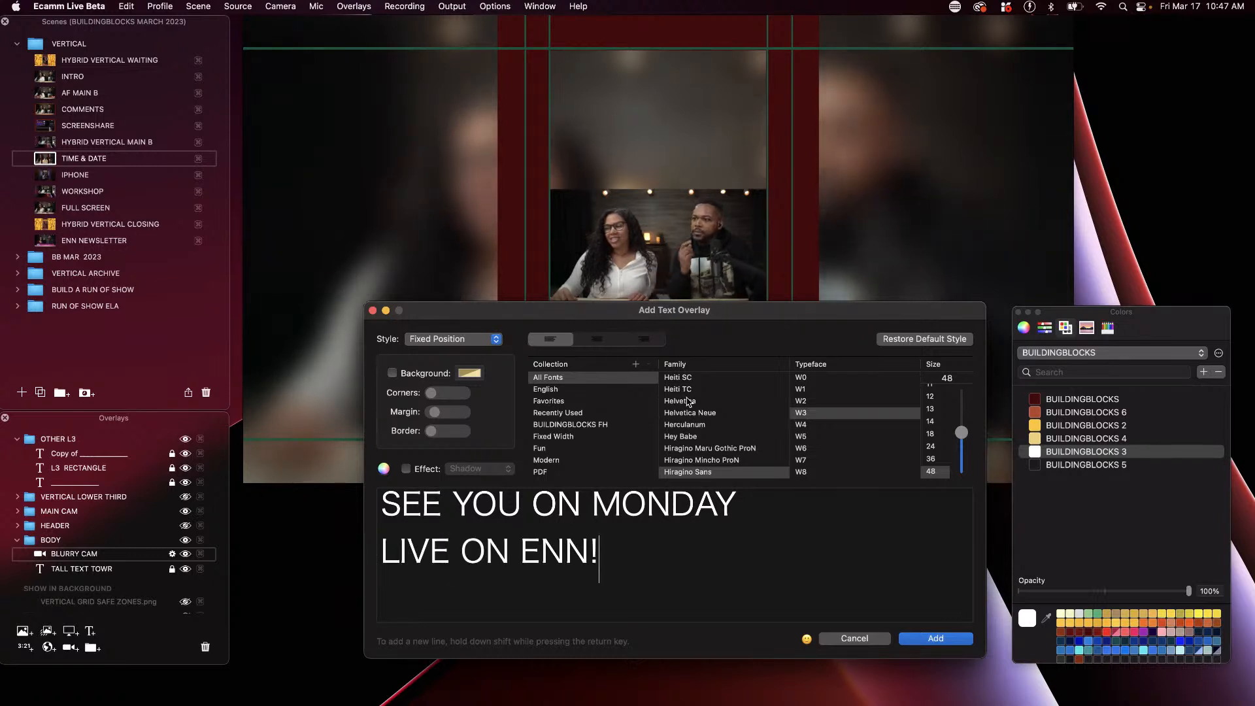
{"action": "left_click", "coordinate": [595, 339]}
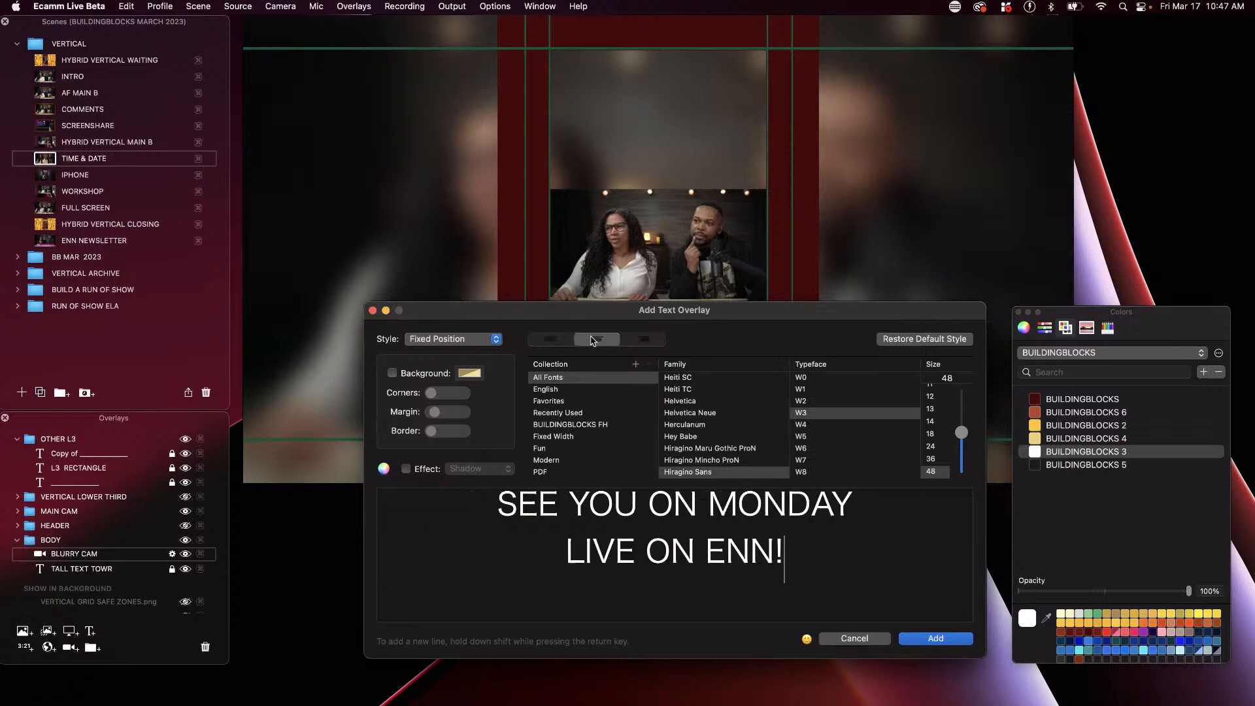
{"action": "left_click", "coordinate": [936, 637]}
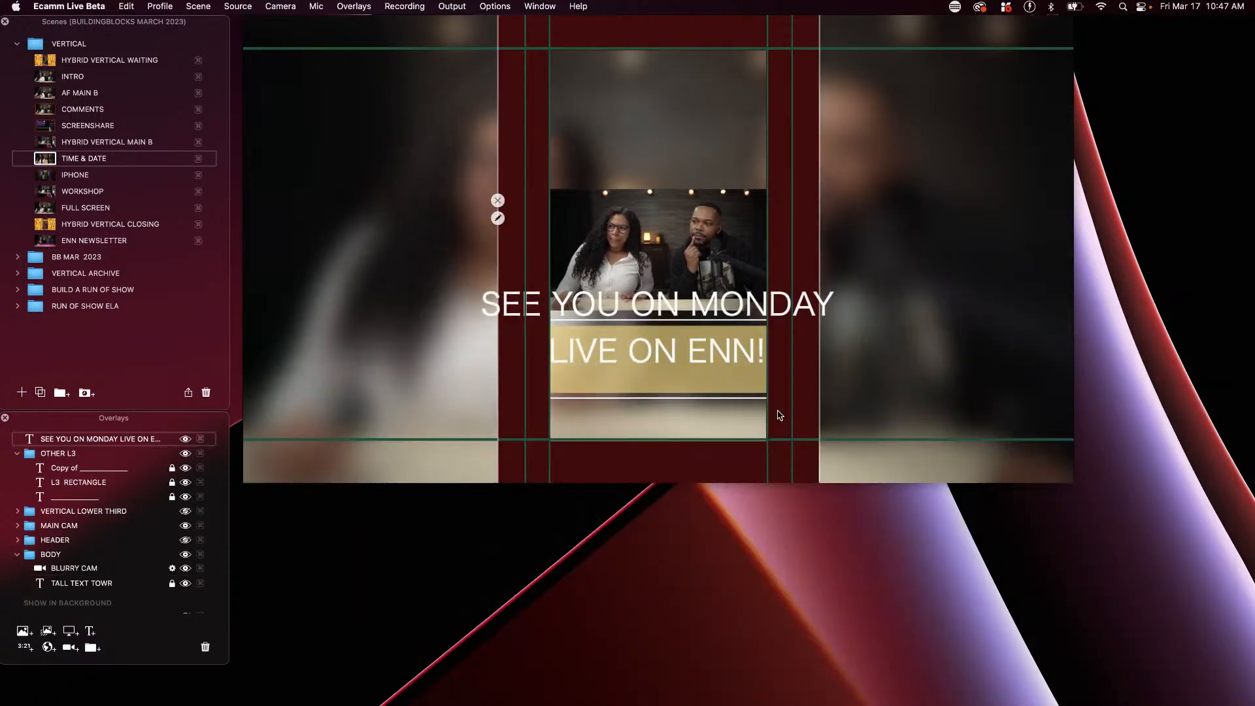
Shrink the SEE YOU ON MONDAY text to fit the gold rectangle and colour it BUILDINGBLOCKS 5
{"action": "scroll", "coordinate": [676, 336], "scroll_direction": "down", "scroll_amount": 5}
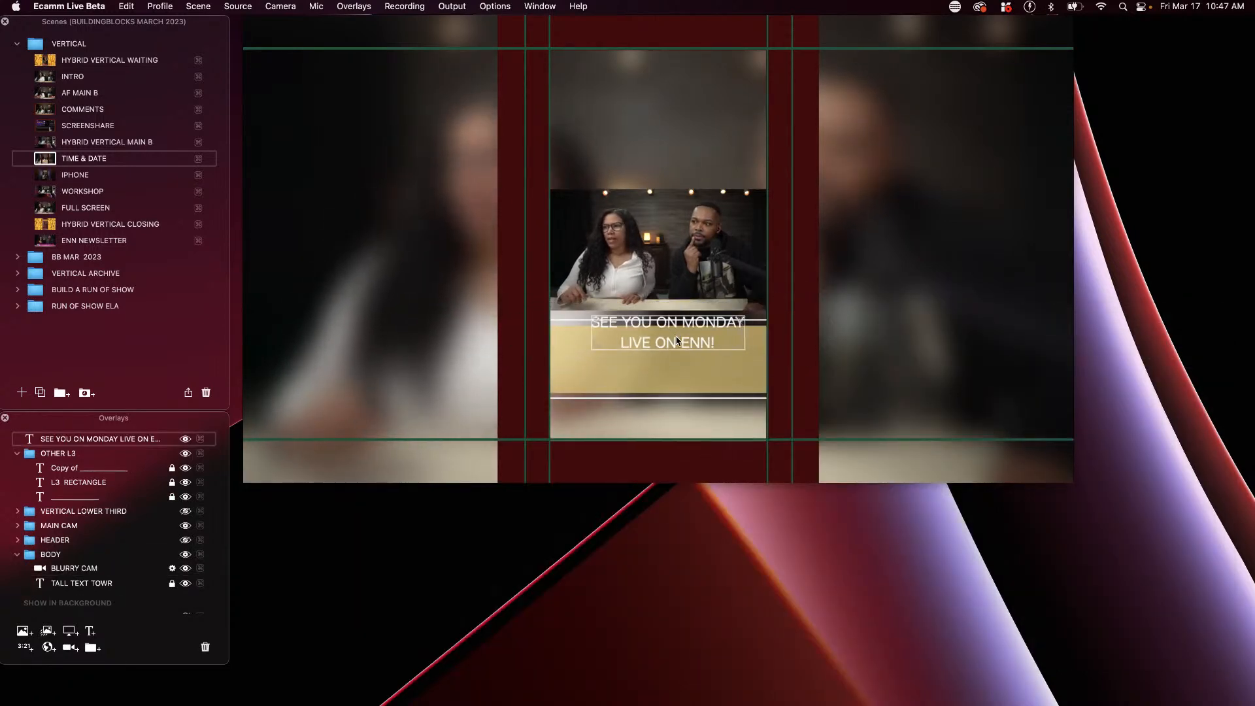
{"action": "double_click", "coordinate": [672, 360]}
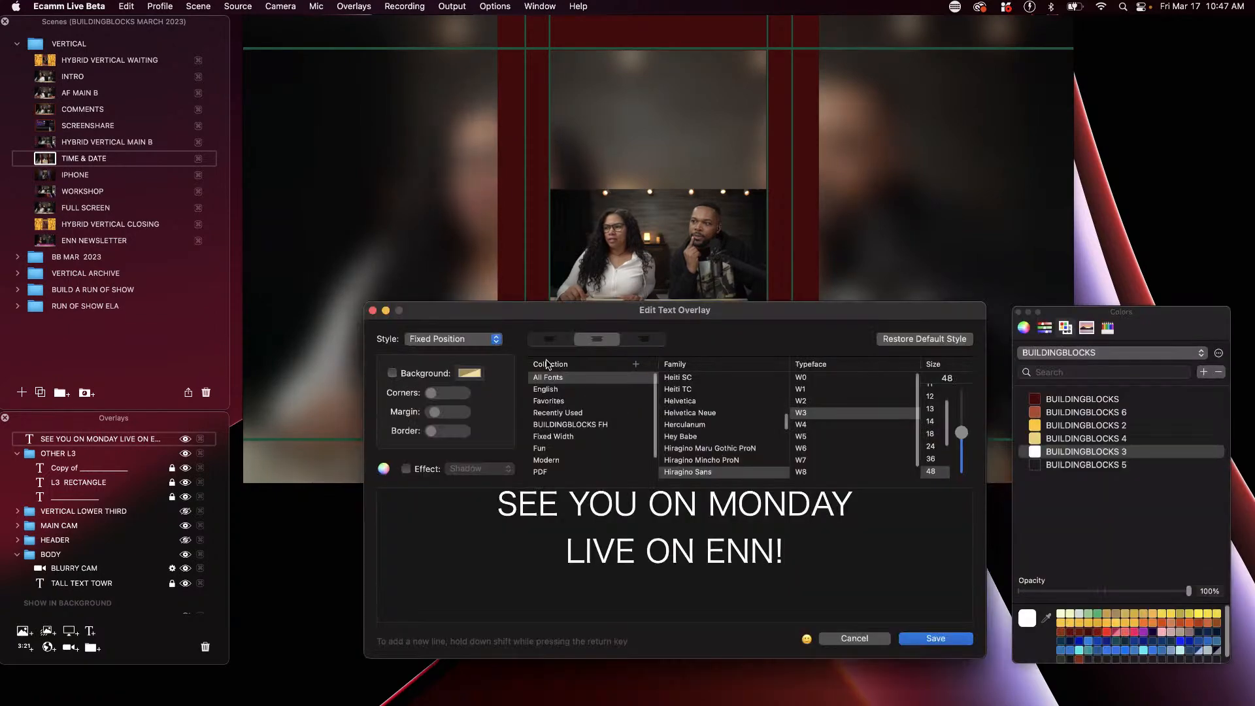
{"action": "left_click", "coordinate": [1033, 465]}
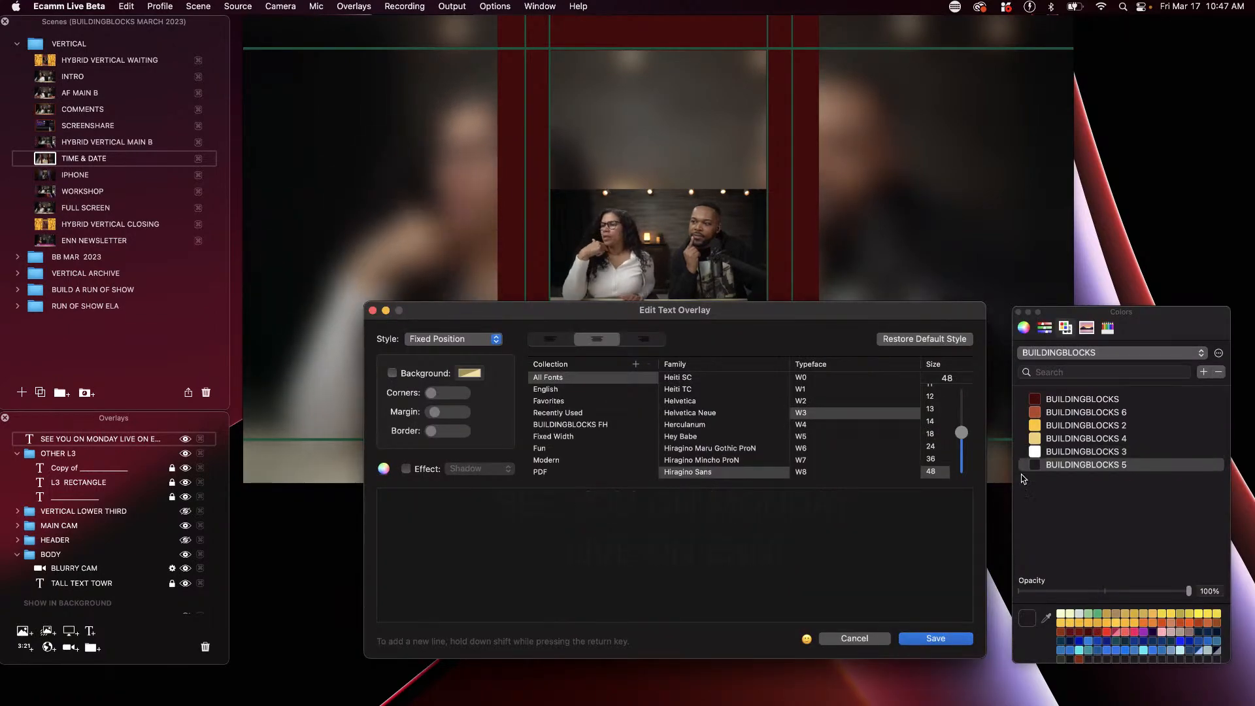
{"action": "left_click", "coordinate": [929, 639]}
Set the SEE YOU ON MONDAY text to Helvetica Bold and centre it on the gold rectangle
{"action": "double_click", "coordinate": [656, 360]}
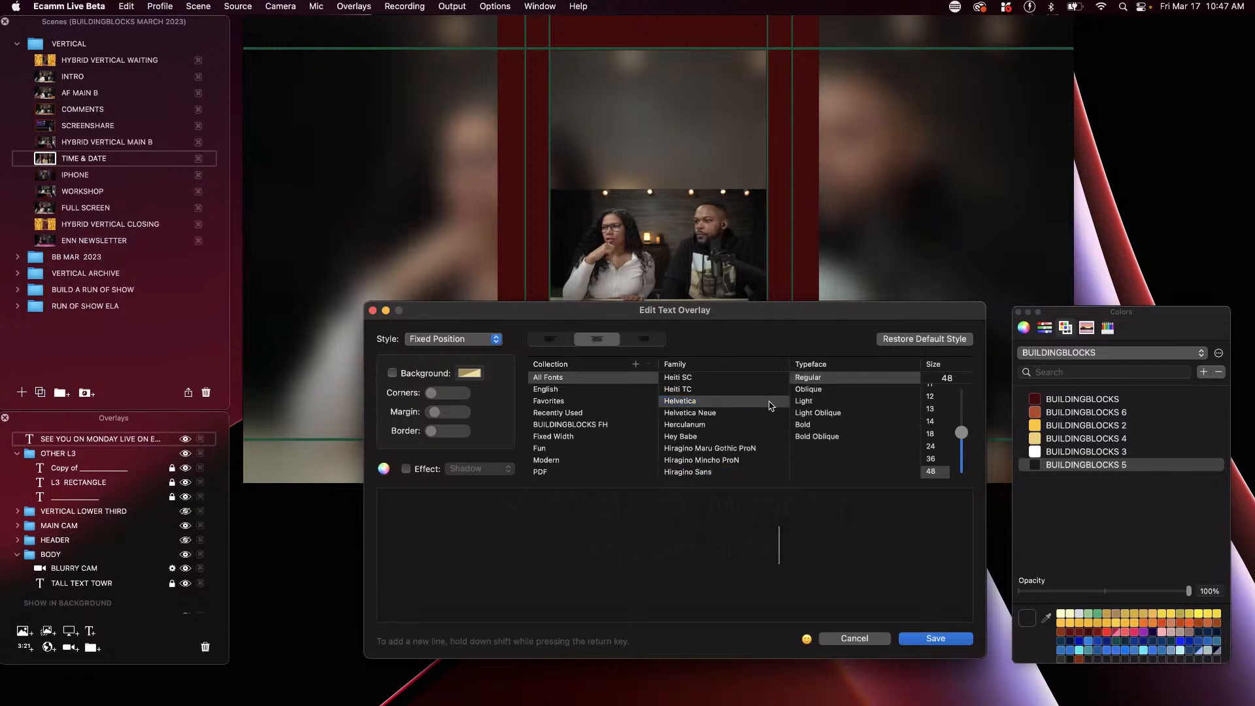
{"action": "left_click", "coordinate": [809, 425]}
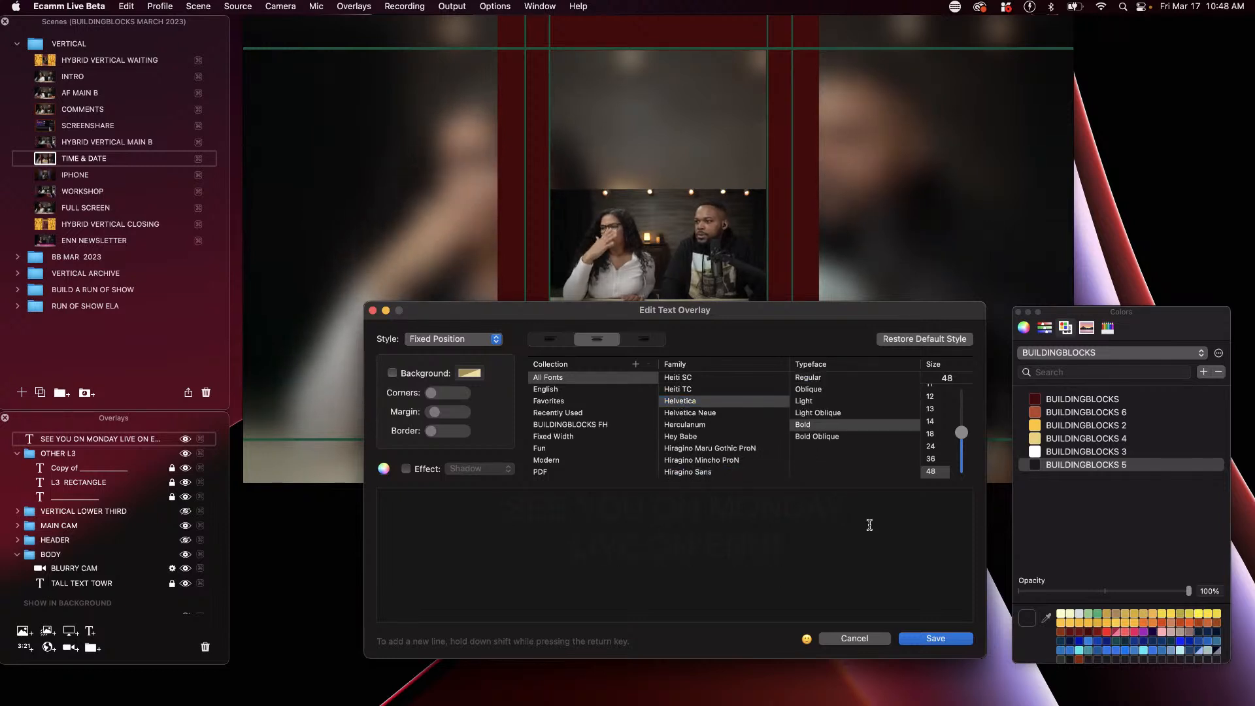
{"action": "left_click", "coordinate": [934, 639]}
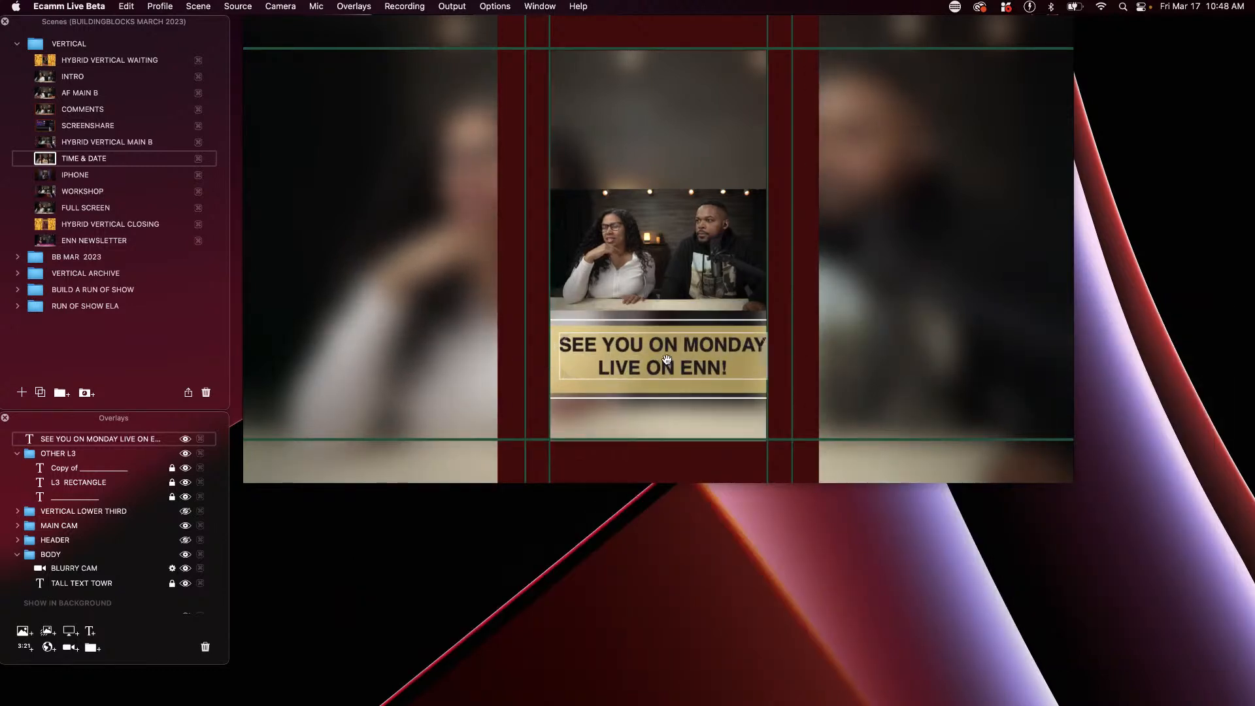
{"action": "left_click_drag", "start_coordinate": [667, 359], "coordinate": [661, 358]}
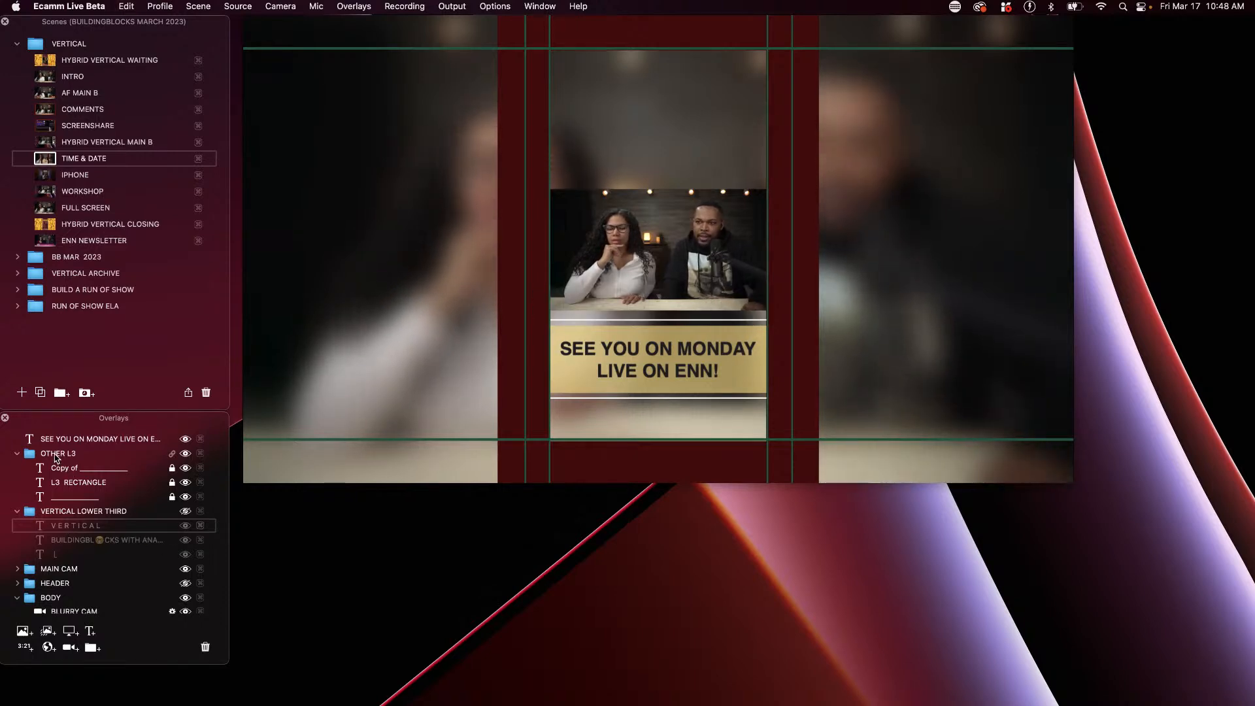
Paste a copy of the V E R T I C A L text into the OTHER L3 group and move the SEE YOU ON MONDAY text below it
{"action": "key", "text": "super+v"}
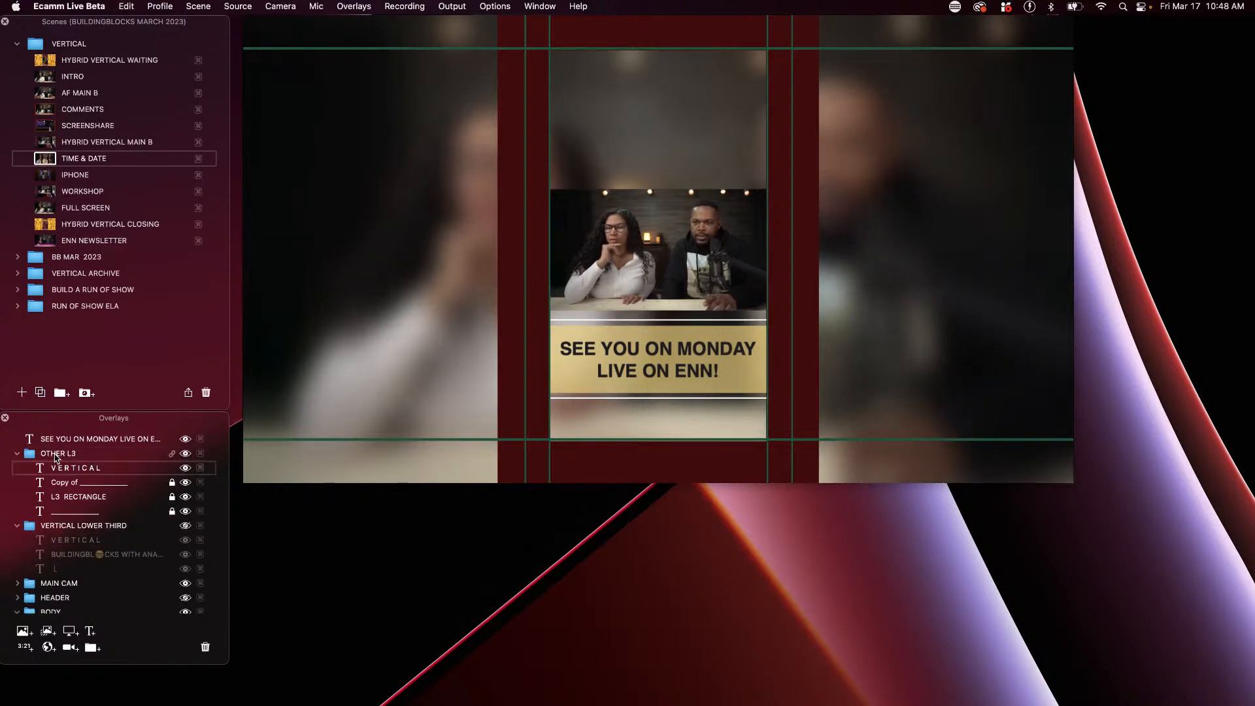
{"action": "left_click_drag", "start_coordinate": [65, 438], "coordinate": [93, 479]}
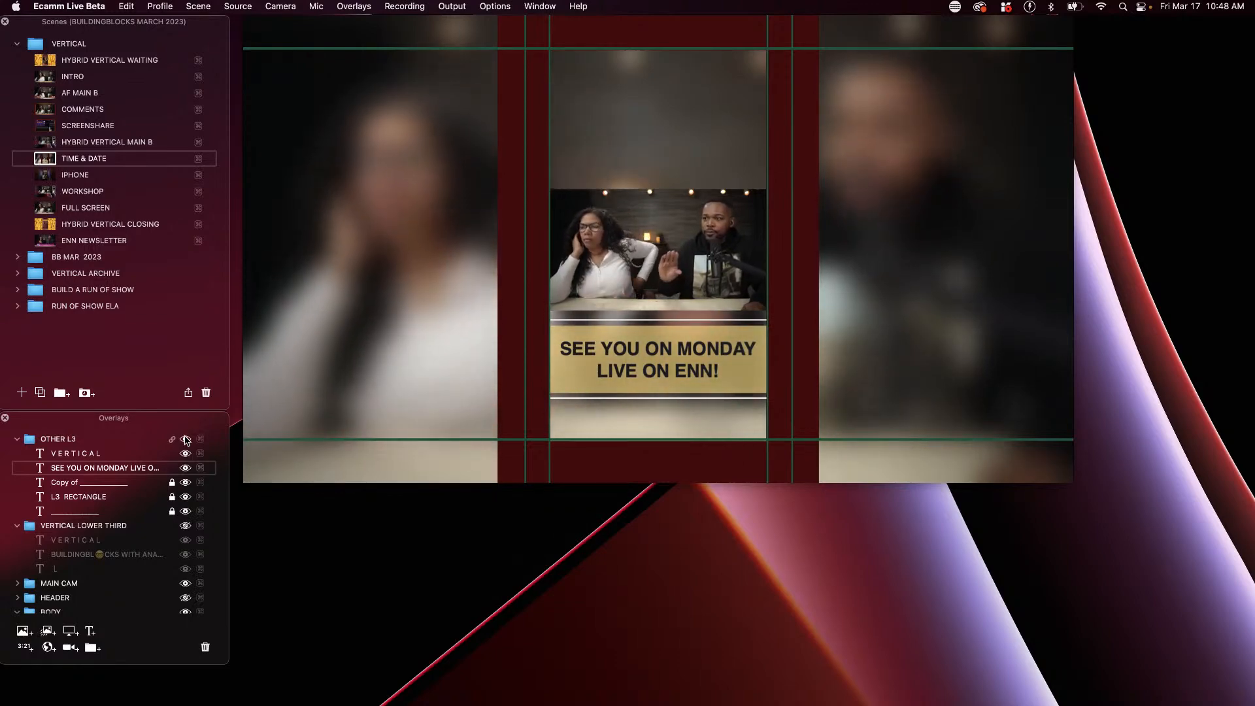
Preview the lower third by hiding and showing the whole OTHER L3 group
{"action": "left_click", "coordinate": [186, 439]}
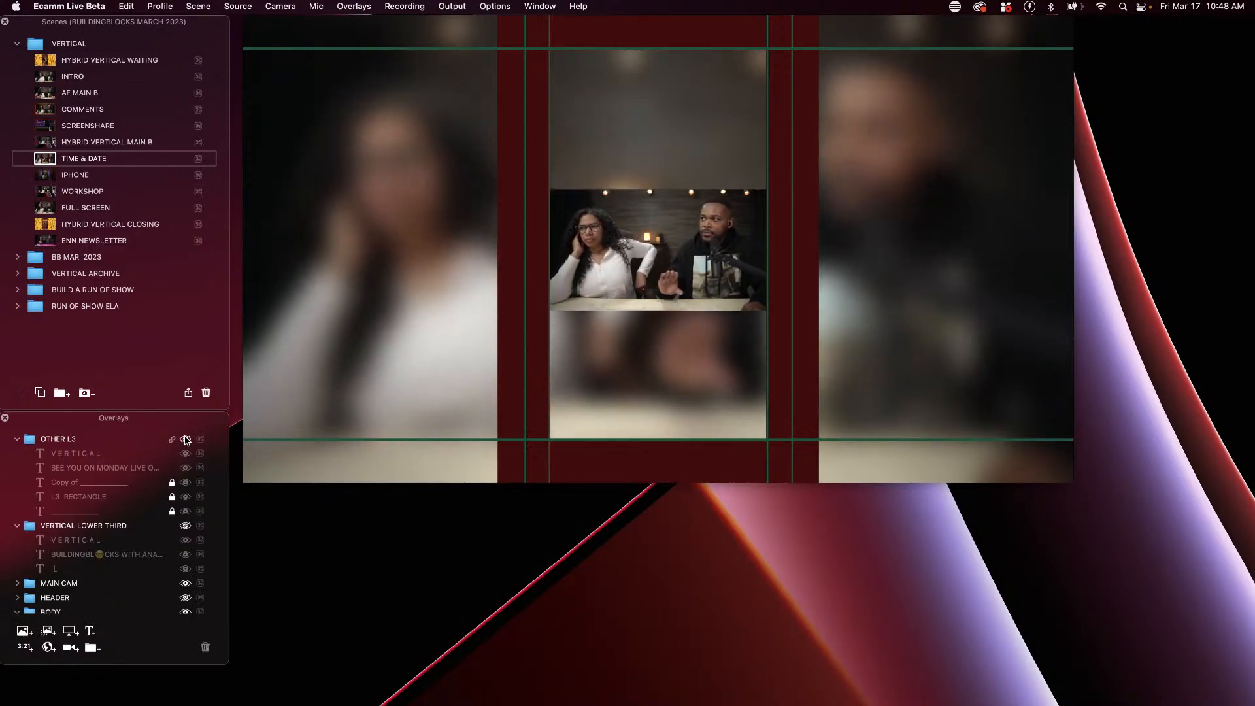
{"action": "left_click", "coordinate": [186, 439]}
{"action": "left_click", "coordinate": [185, 440]}
{"action": "left_click", "coordinate": [185, 439]}
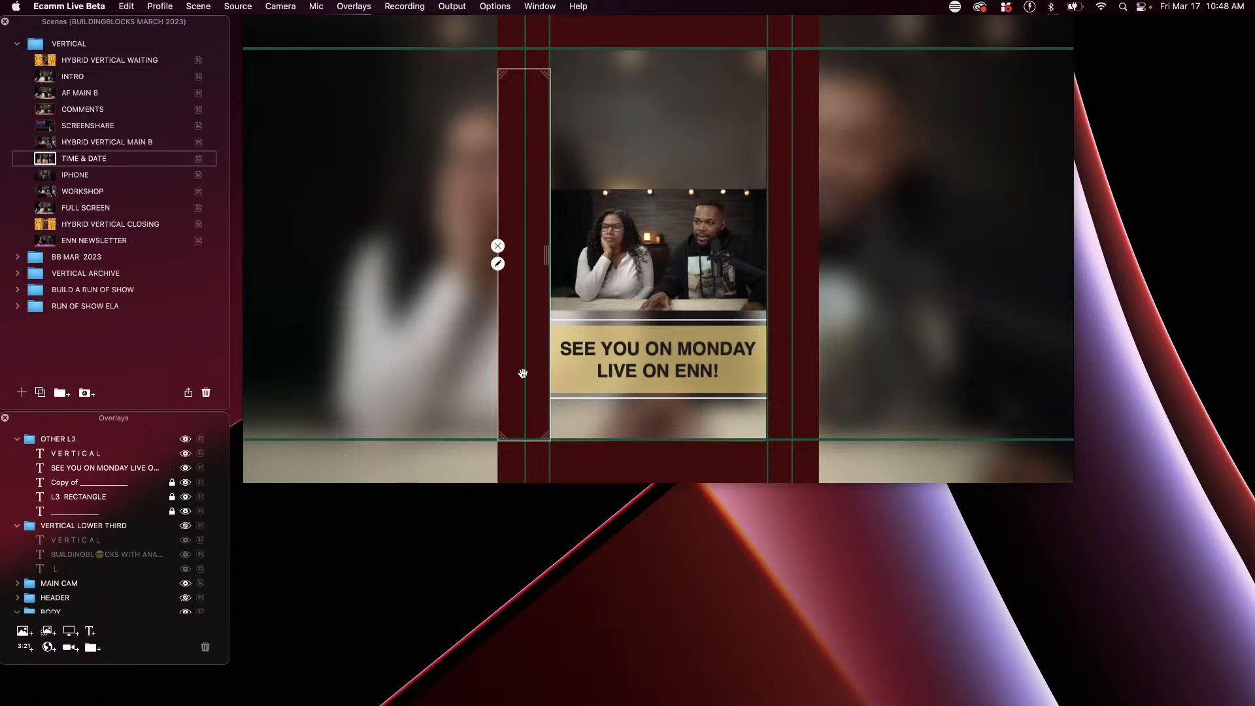
Set the SEE YOU ON MONDAY text overlay's style to Fly In From Left
{"action": "double_click", "coordinate": [76, 468]}
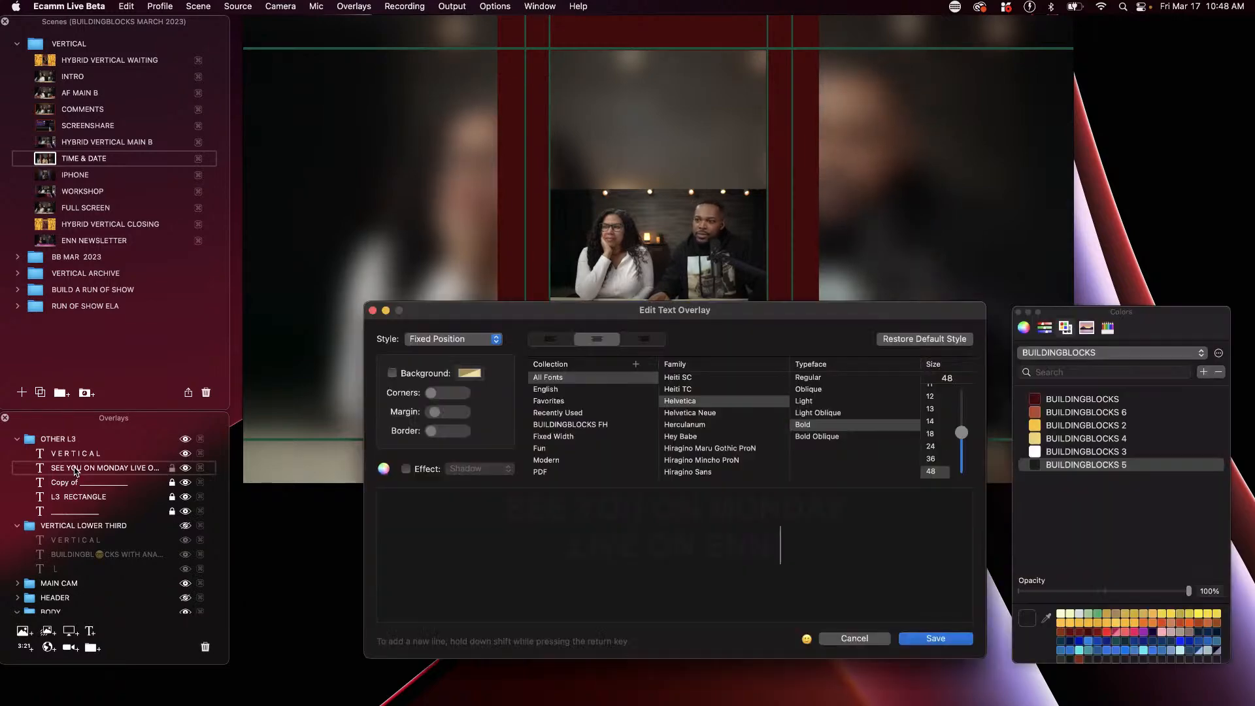
{"action": "left_click", "coordinate": [418, 341]}
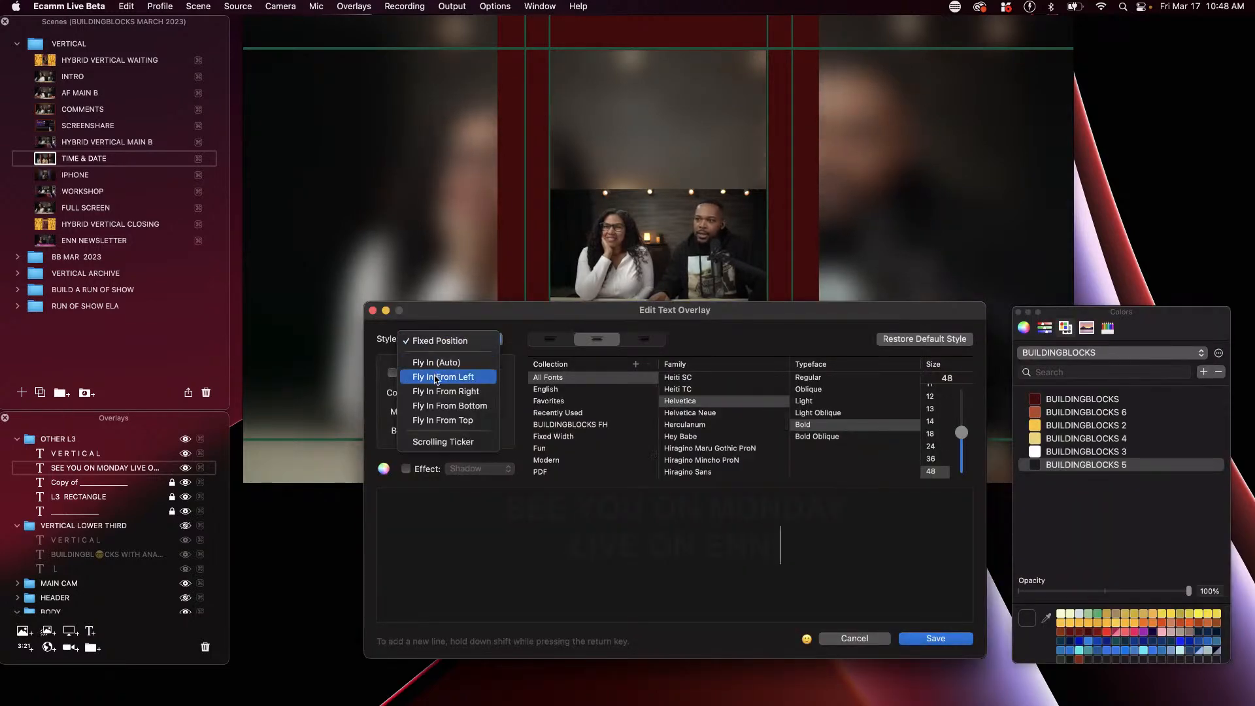
{"action": "left_click", "coordinate": [436, 378]}
{"action": "left_click", "coordinate": [923, 640]}
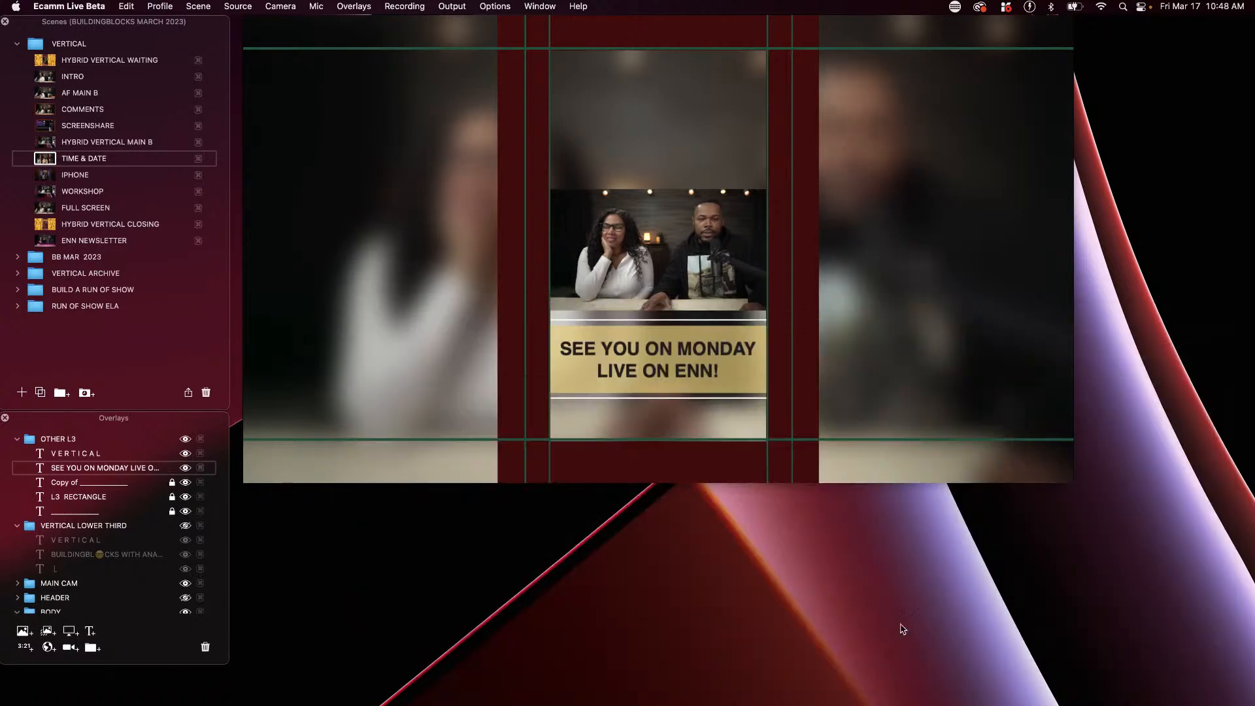
Set the upper white line overlay's style to Fly In From Left
{"action": "double_click", "coordinate": [56, 486]}
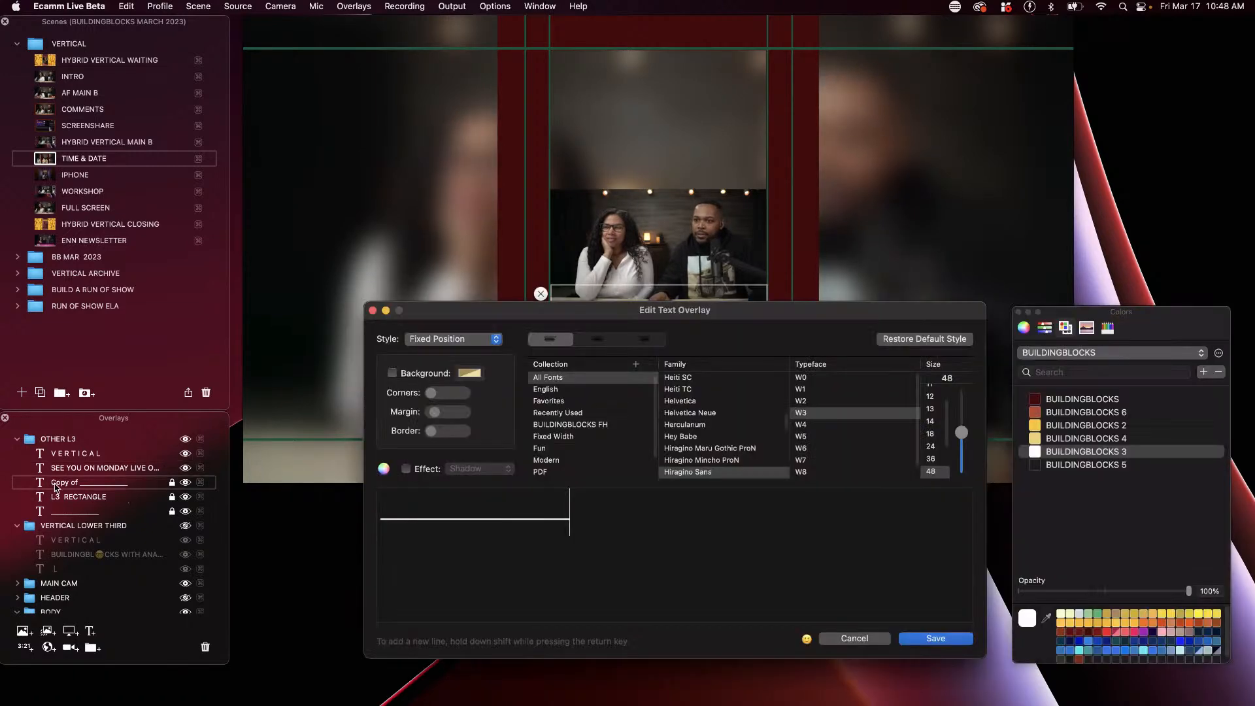
{"action": "left_click", "coordinate": [427, 337]}
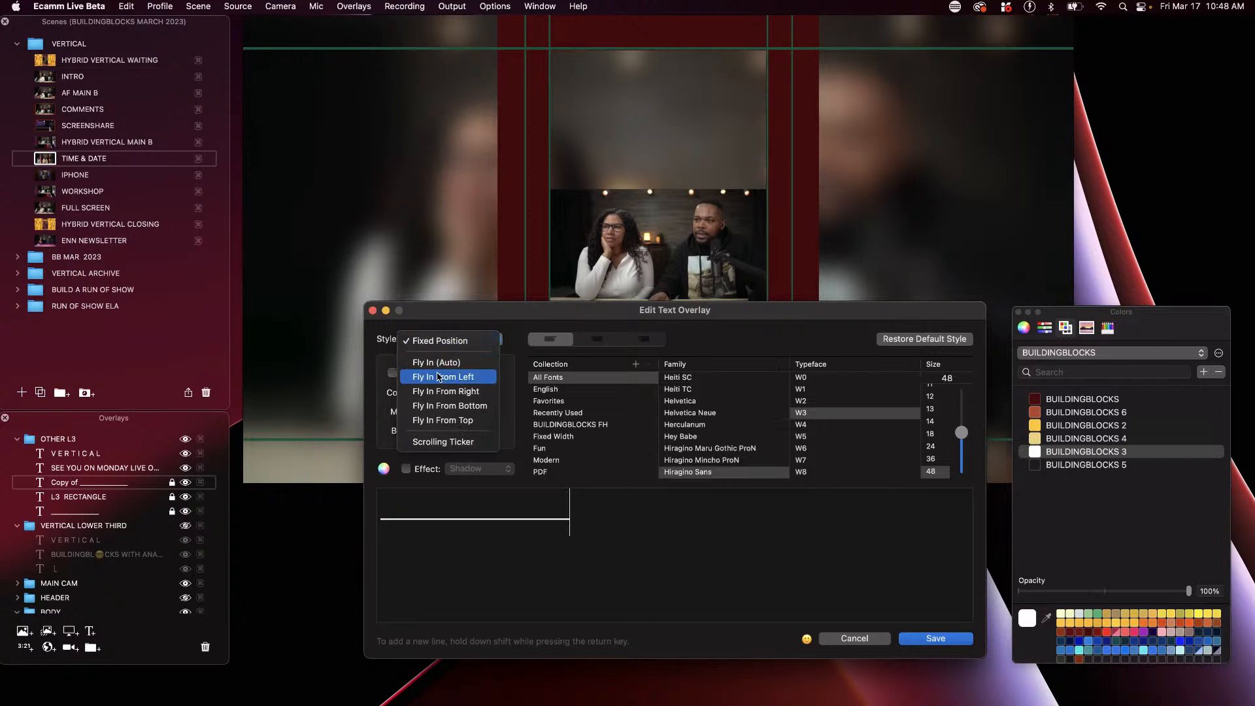
{"action": "left_click", "coordinate": [439, 377]}
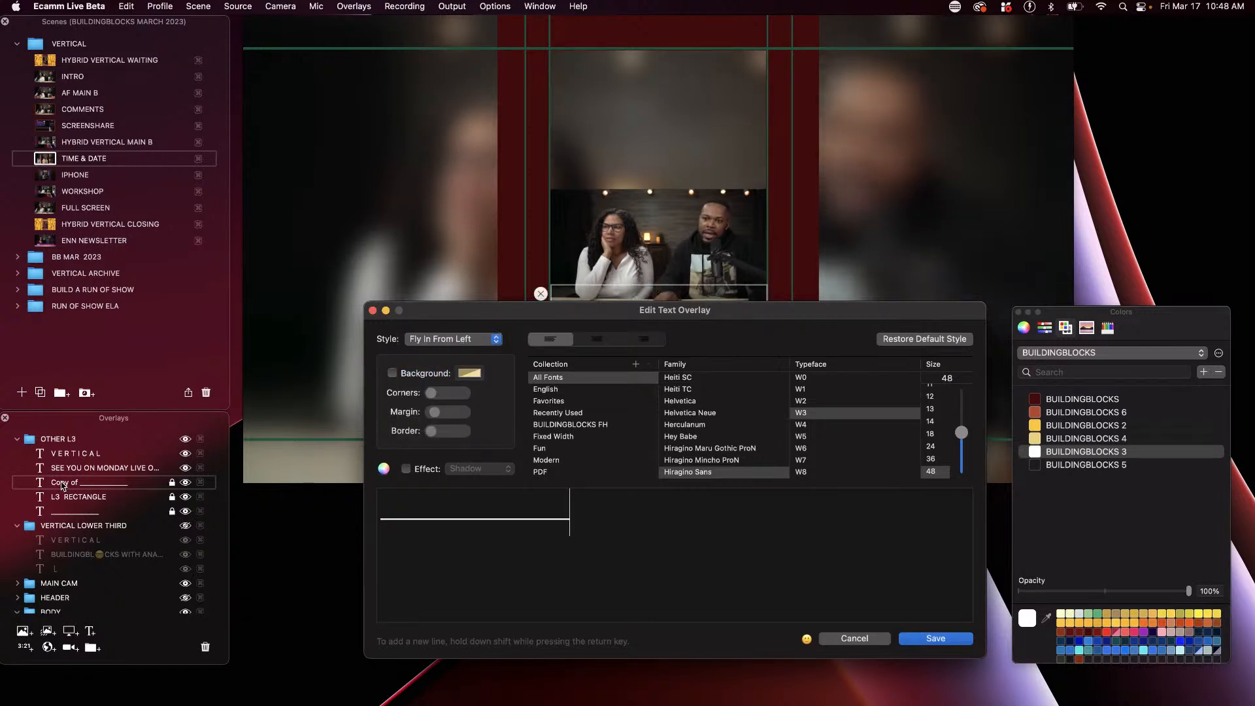
{"action": "left_click", "coordinate": [936, 639]}
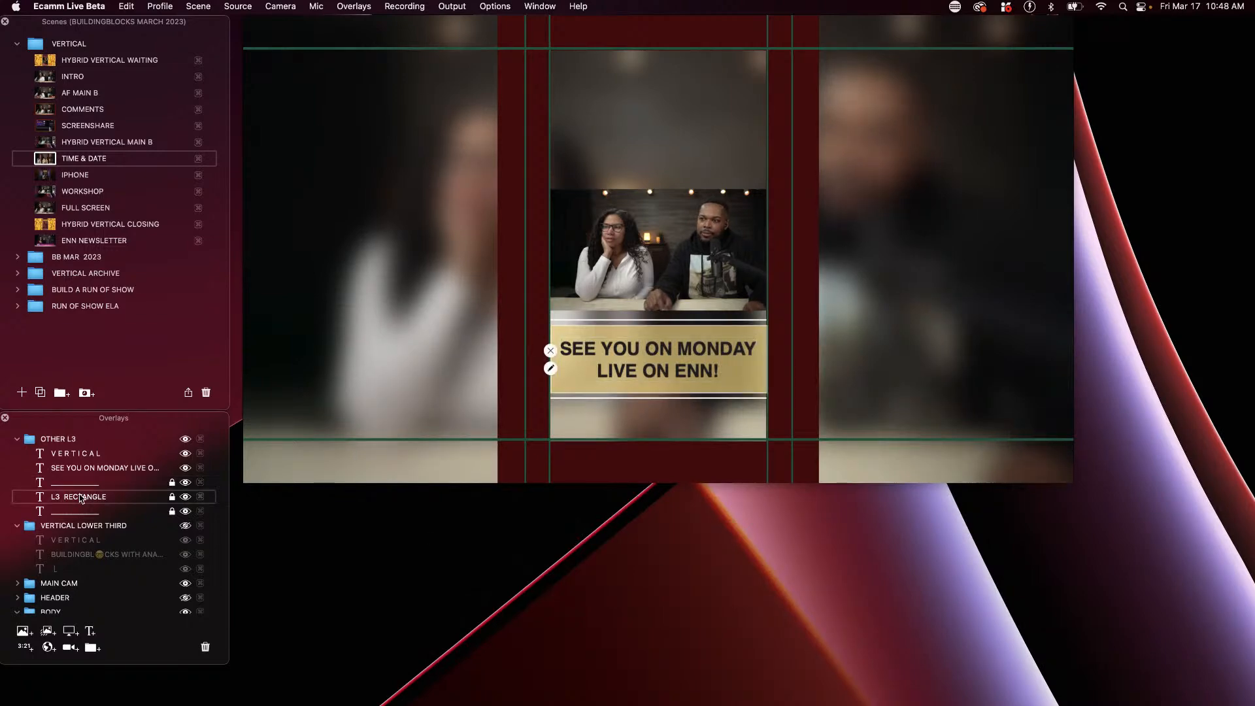
Set the L3 RECTANGLE overlay's style to Fly In From Left and save it
{"action": "double_click", "coordinate": [80, 498]}
{"action": "left_click", "coordinate": [444, 337]}
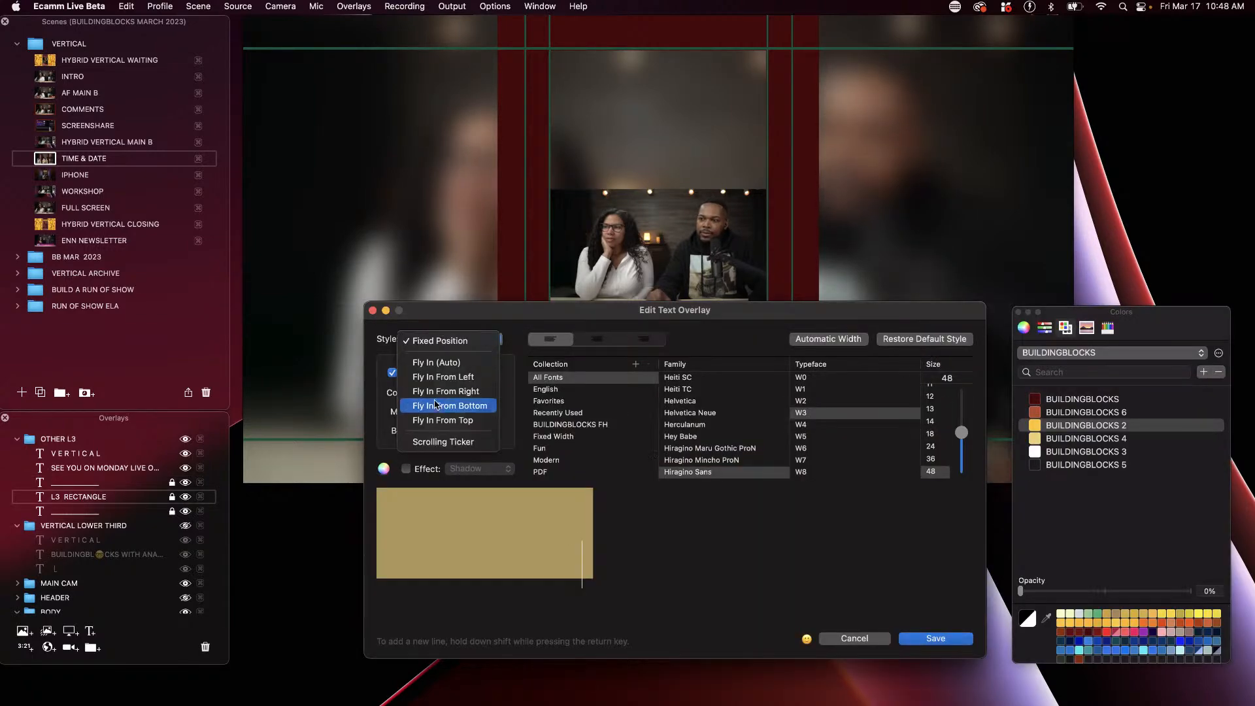
{"action": "left_click", "coordinate": [441, 378]}
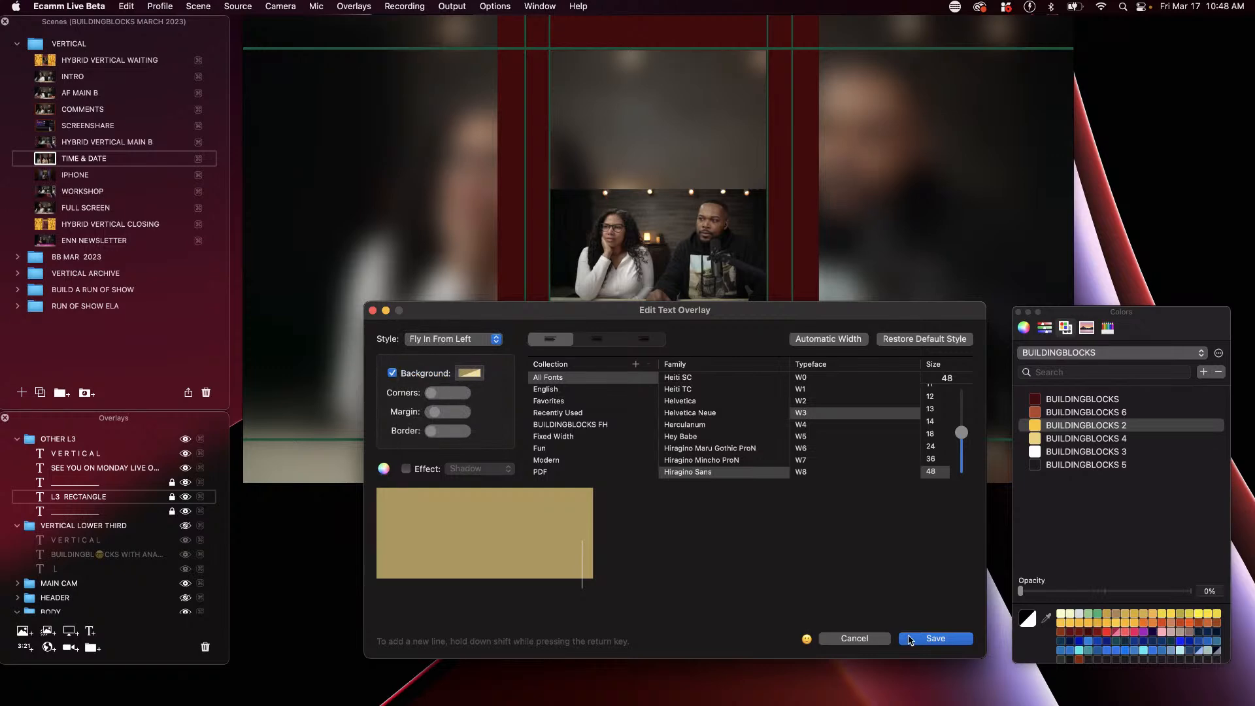
{"action": "left_click", "coordinate": [910, 641]}
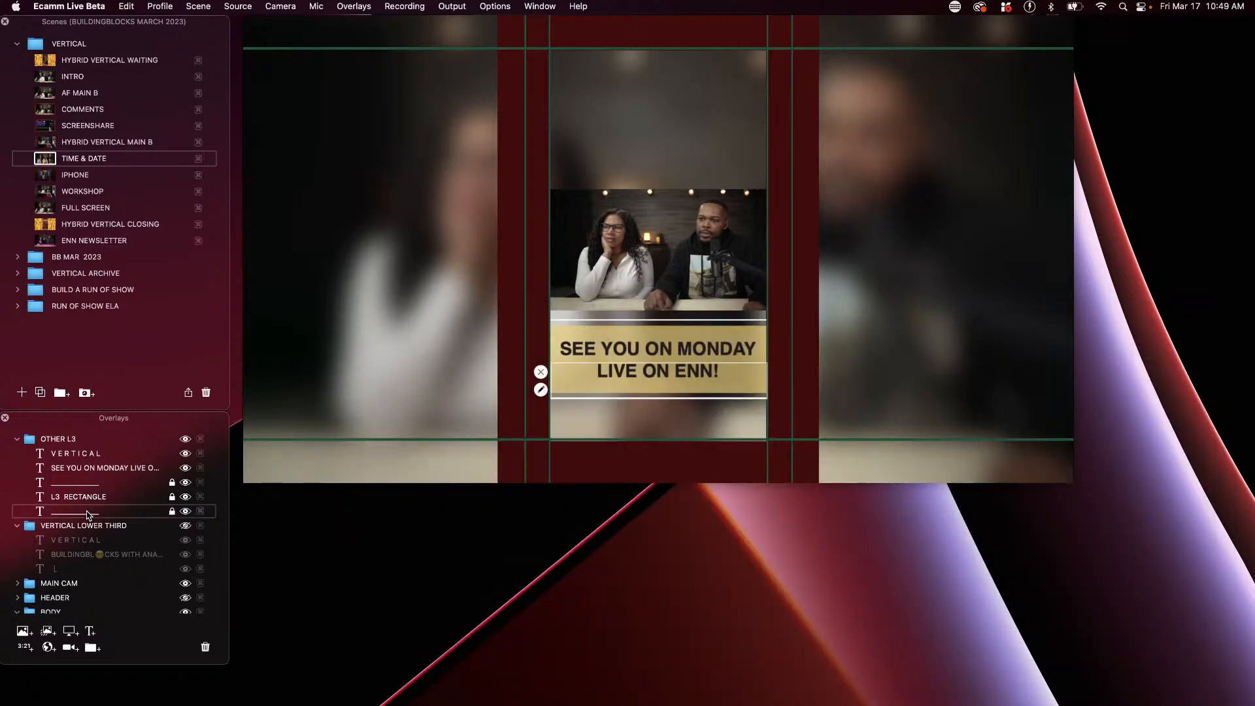
Set the lower white line overlay's style to Fly In From Left and save it
{"action": "double_click", "coordinate": [89, 515]}
{"action": "left_click", "coordinate": [436, 340]}
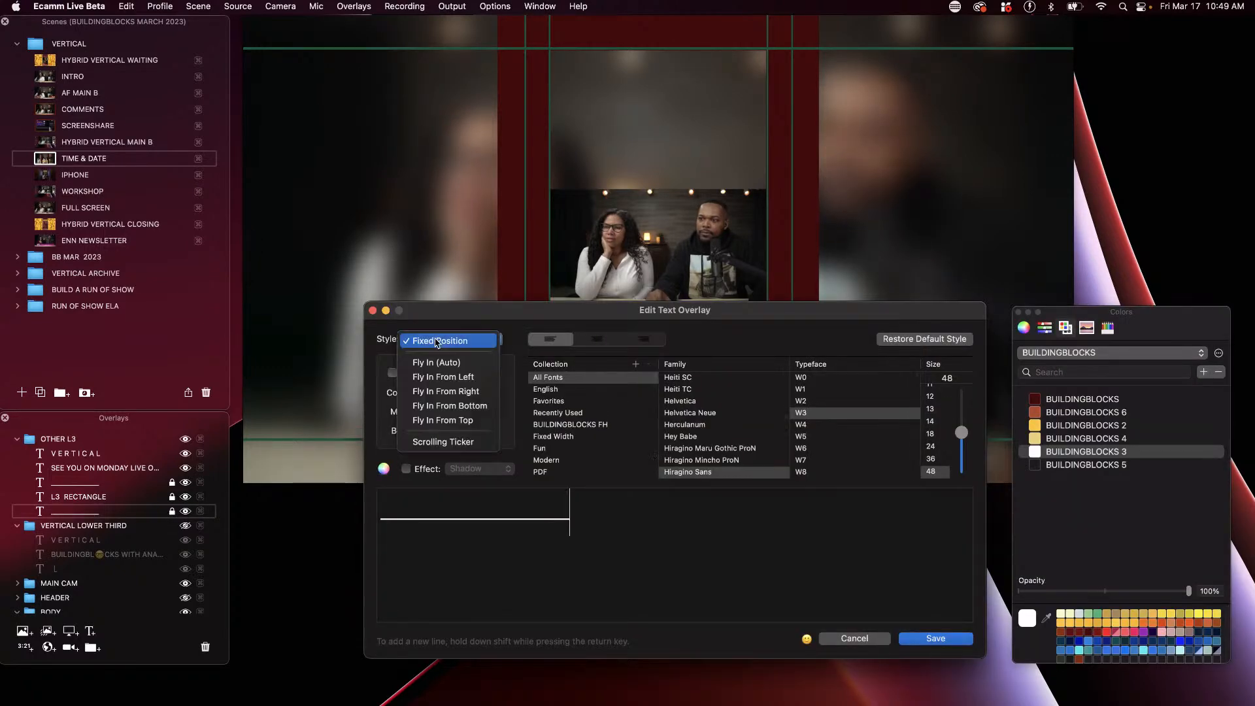
{"action": "left_click", "coordinate": [451, 377]}
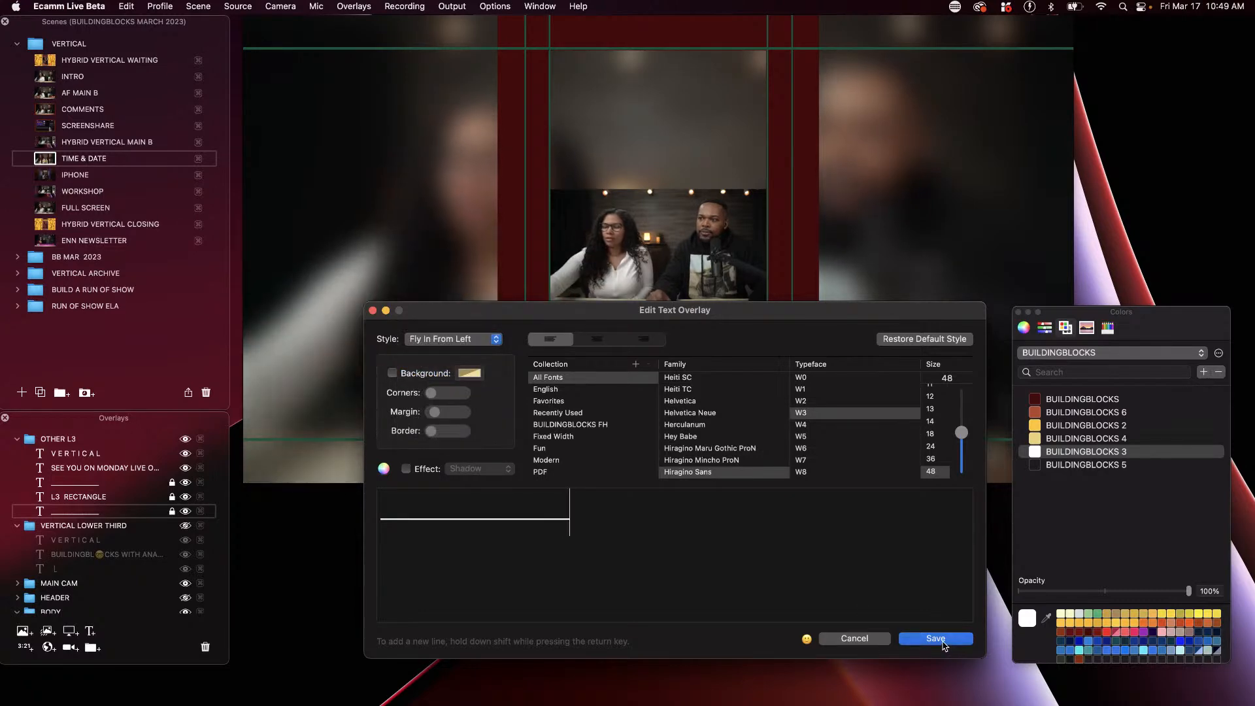
{"action": "left_click", "coordinate": [935, 638]}
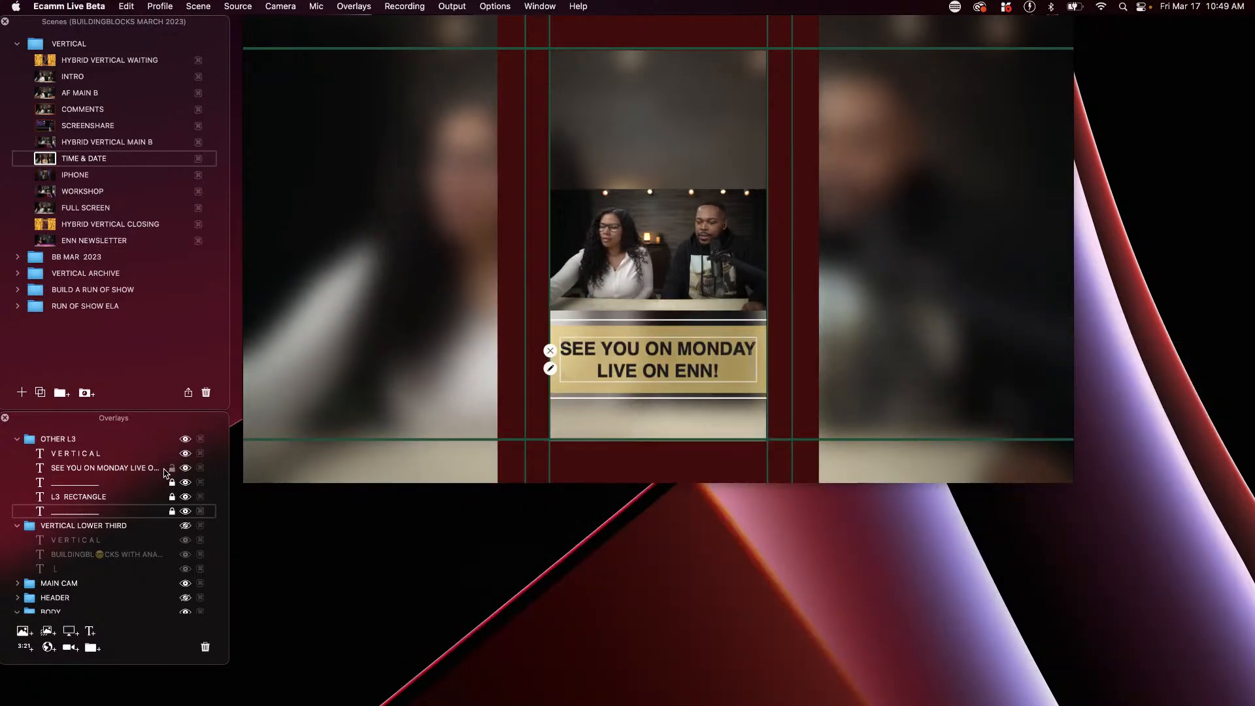
Preview the fly-in animation by hiding and showing the whole OTHER L3 group twice
{"action": "left_click", "coordinate": [186, 438]}
{"action": "left_click", "coordinate": [185, 439]}
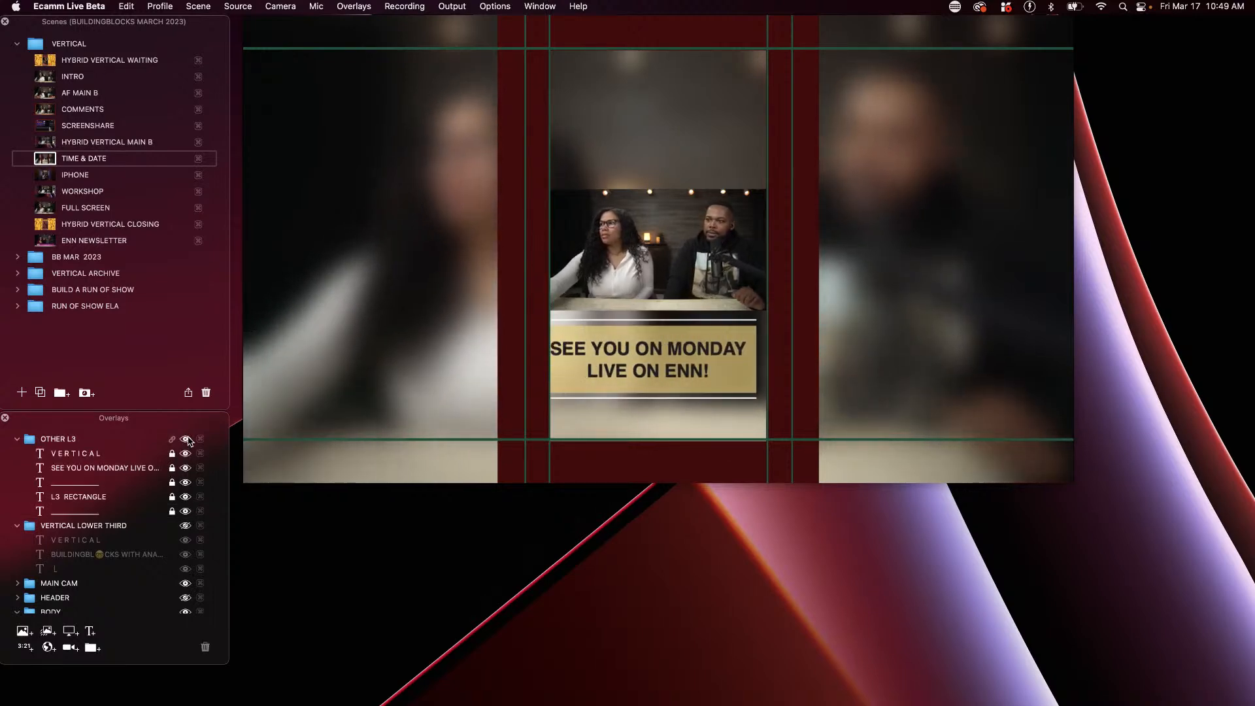
{"action": "left_click", "coordinate": [186, 439]}
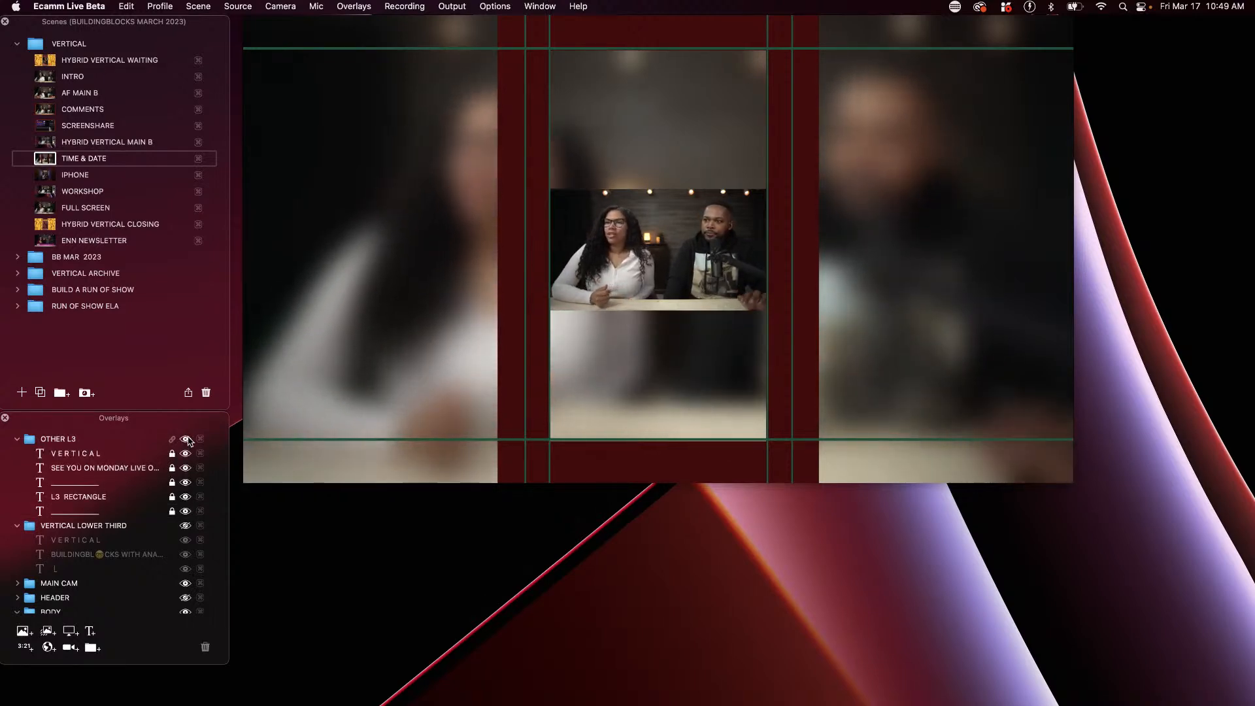
{"action": "left_click", "coordinate": [186, 439]}
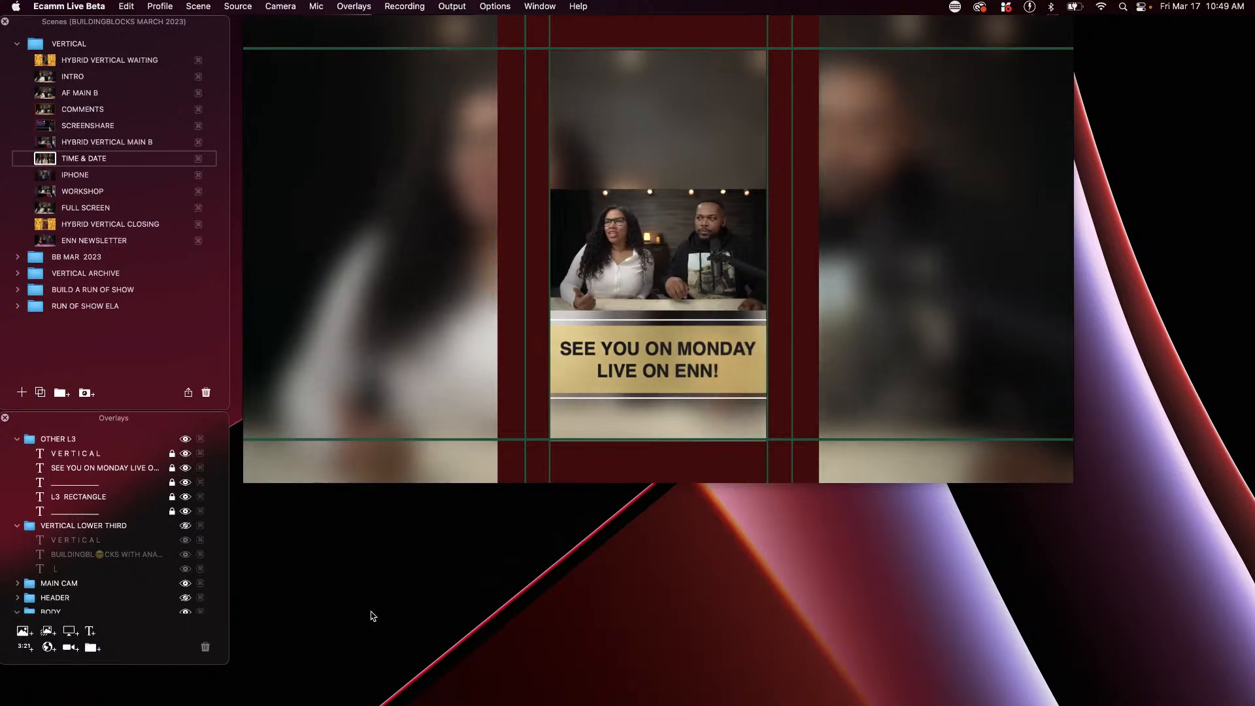
Hide the VERTICAL GRID SAFE ZONES.png overlay that shows in all scenes
{"action": "mouse_move", "coordinate": [121, 468]}
{"action": "scroll", "coordinate": [122, 468], "scroll_direction": "up", "scroll_amount": 3}
{"action": "left_click", "coordinate": [186, 468]}
{"action": "left_click", "coordinate": [282, 533]}
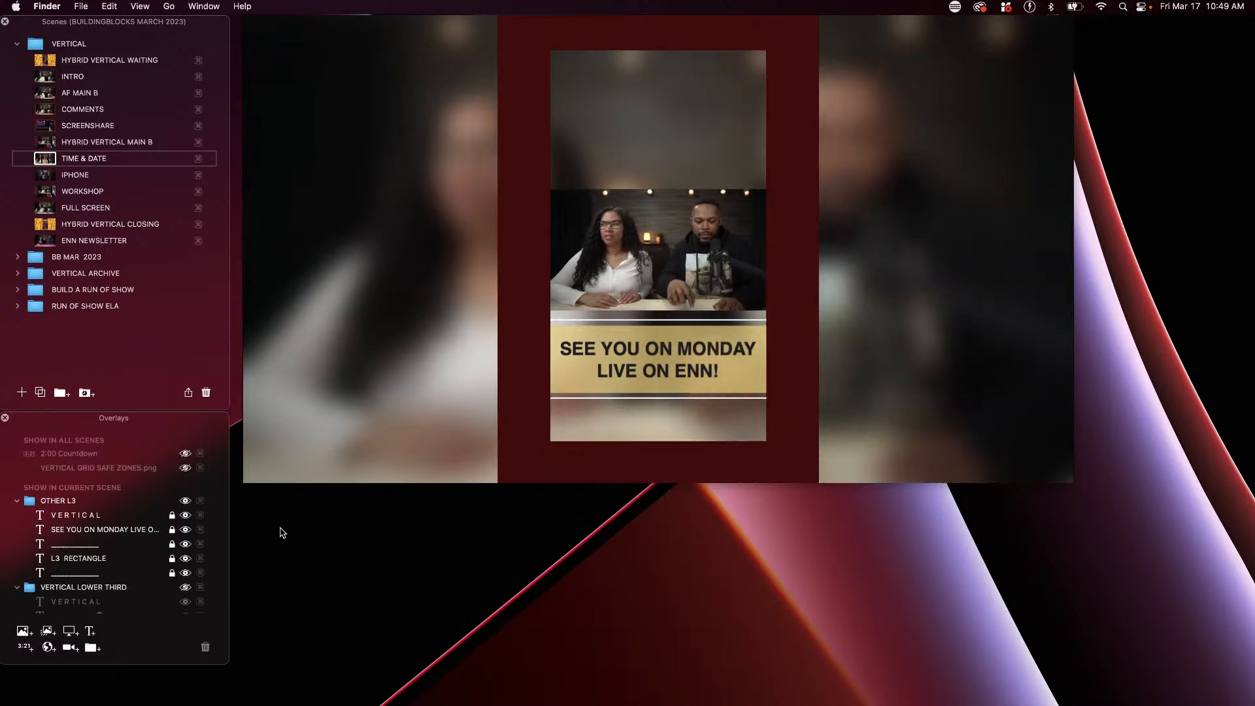
Start a screen recording of the canvas and capture the OTHER L3 group flying out and back in
{"action": "key", "text": "super+shift+5"}
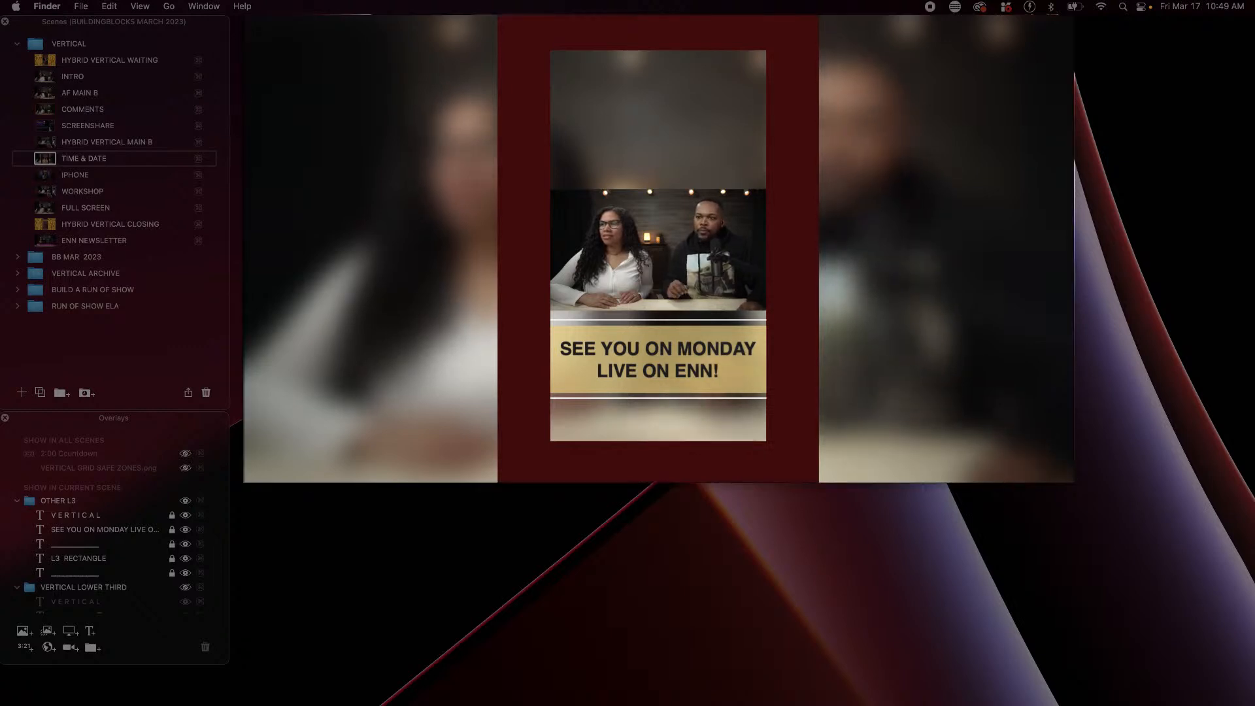
{"action": "left_click", "coordinate": [185, 502]}
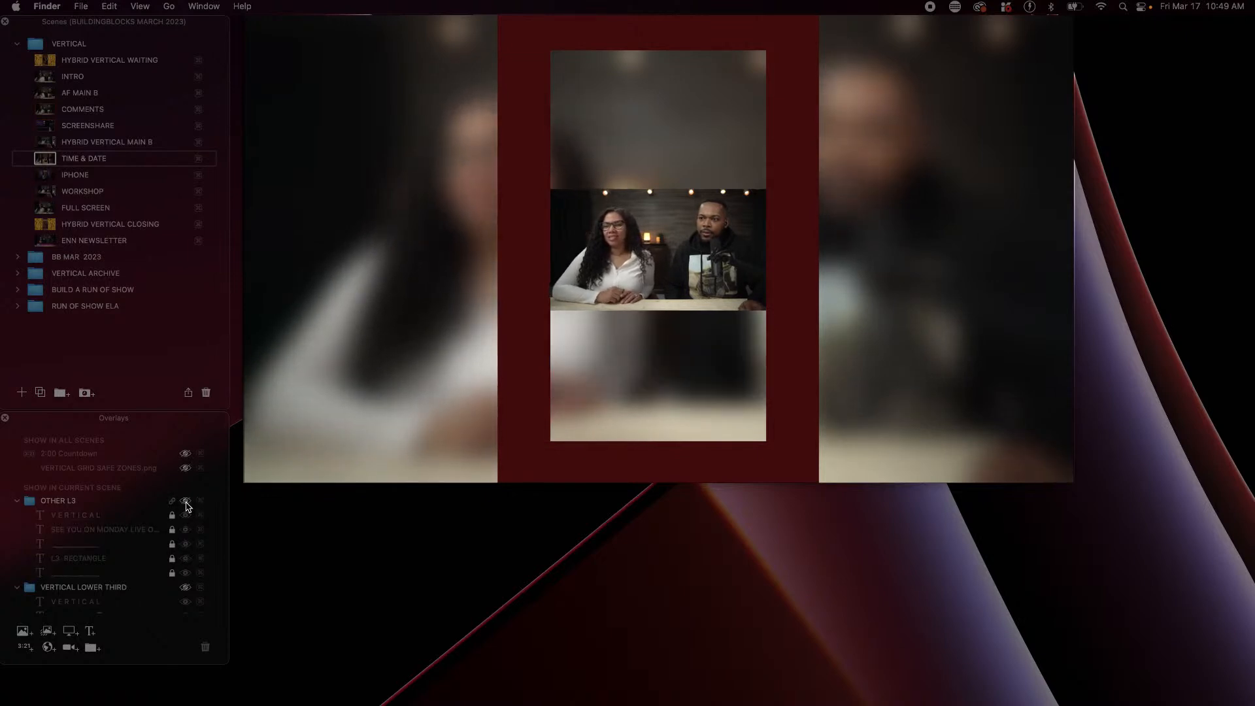
{"action": "left_click", "coordinate": [186, 502]}
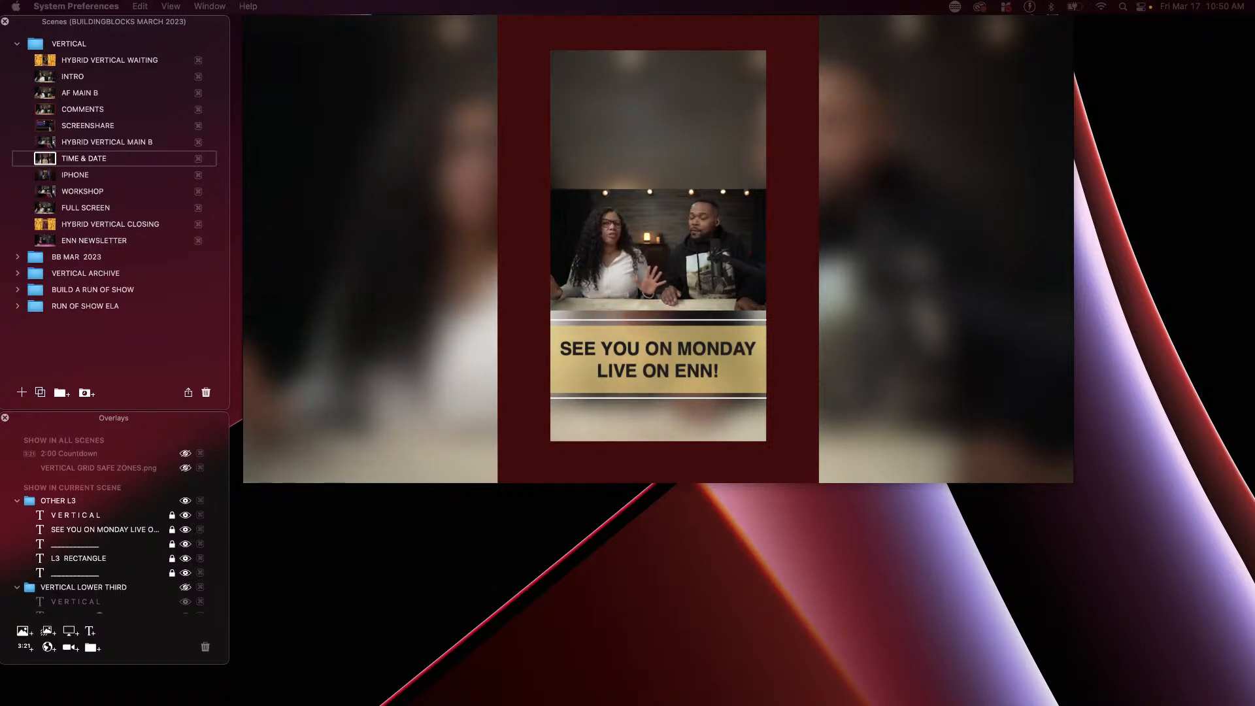
Switch to the IPHONE scene and enlarge the recorded clip so its vertical area fills the Reels frame
{"action": "mouse_move", "coordinate": [96, 245]}
{"action": "mouse_move", "coordinate": [45, 180]}
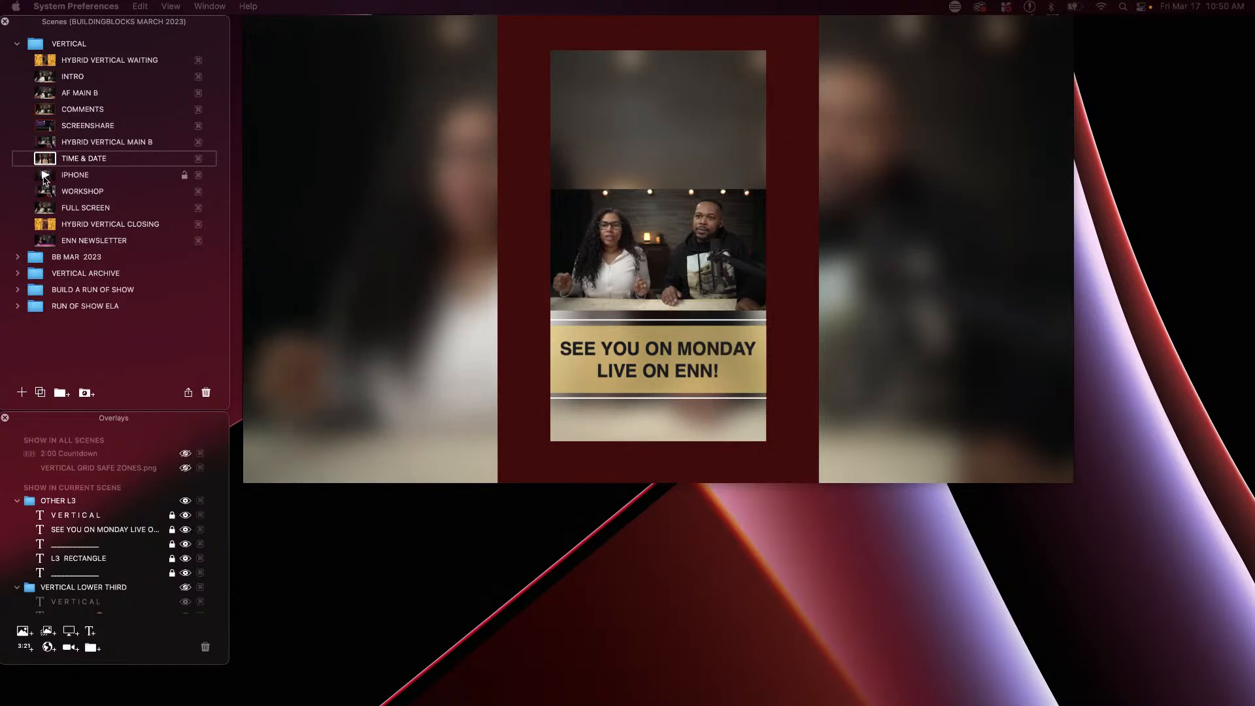
{"action": "left_click", "coordinate": [45, 175]}
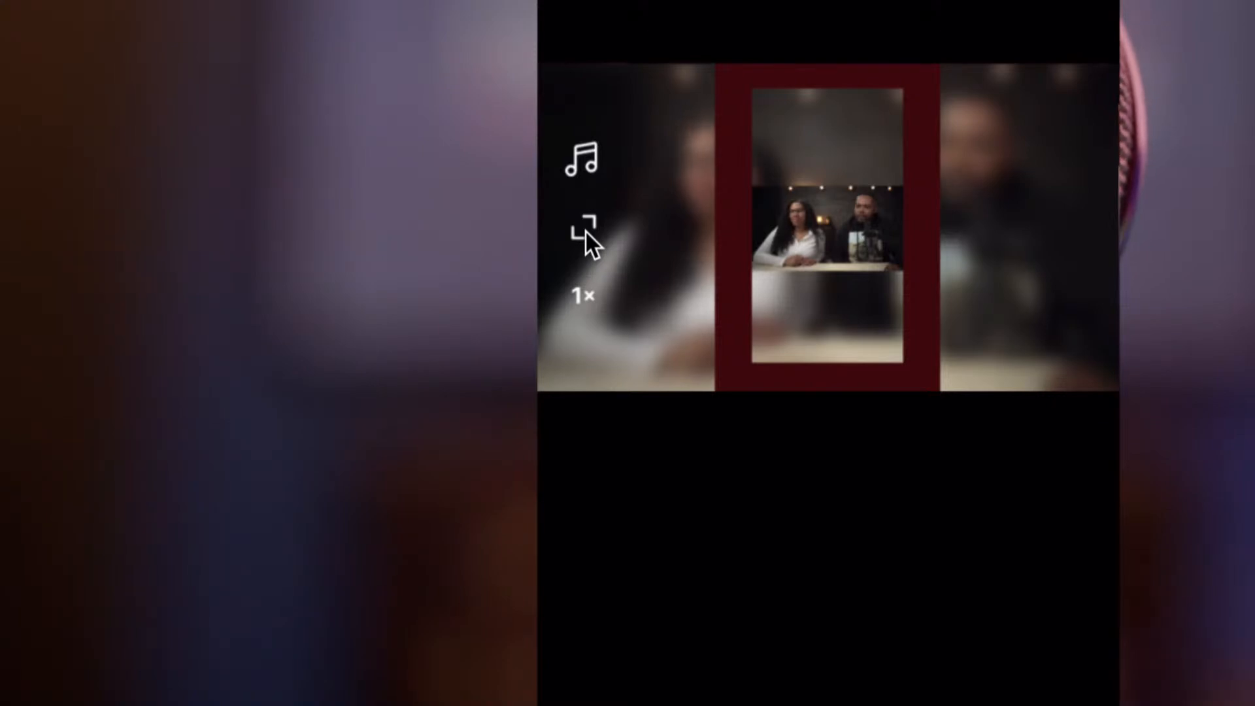
{"action": "left_click", "coordinate": [585, 230]}
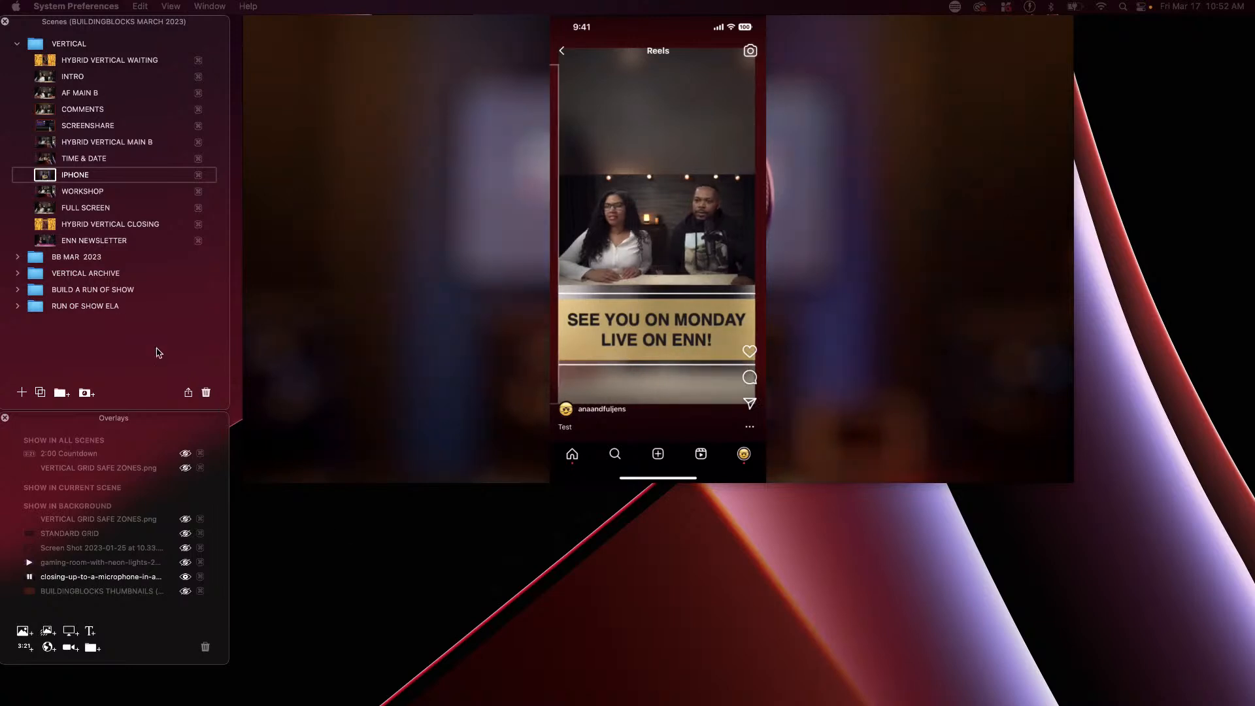
Go through the COMMENTS scene to the SCREENSHARE scene and open the free Vertical Grid item among the page's extras
{"action": "left_click", "coordinate": [42, 108]}
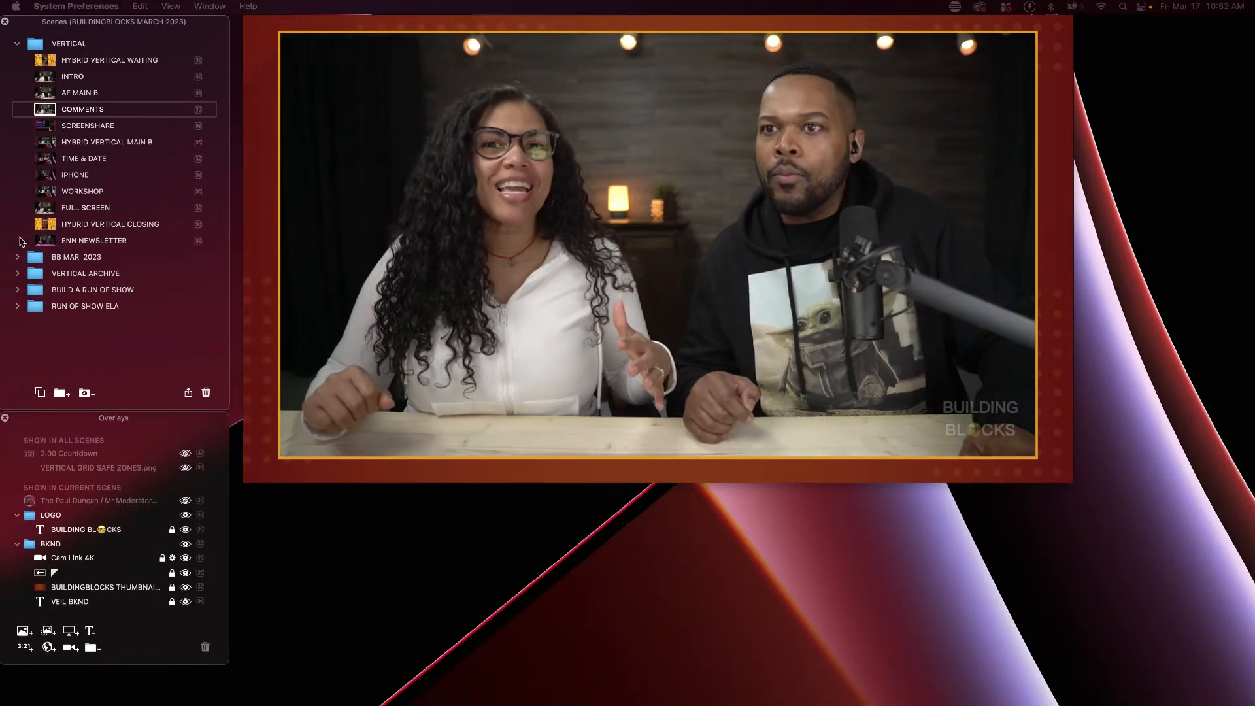
{"action": "left_click", "coordinate": [46, 125]}
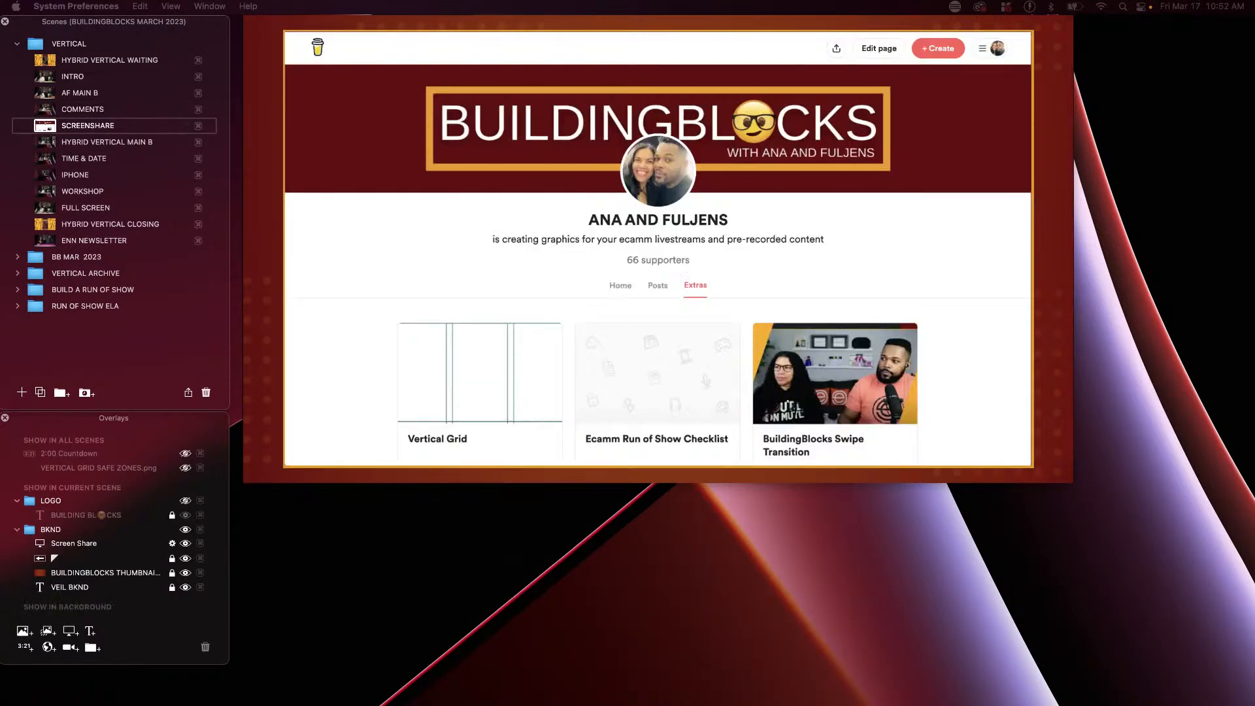
{"action": "scroll", "coordinate": [1002, 315], "scroll_direction": "down", "scroll_amount": 5}
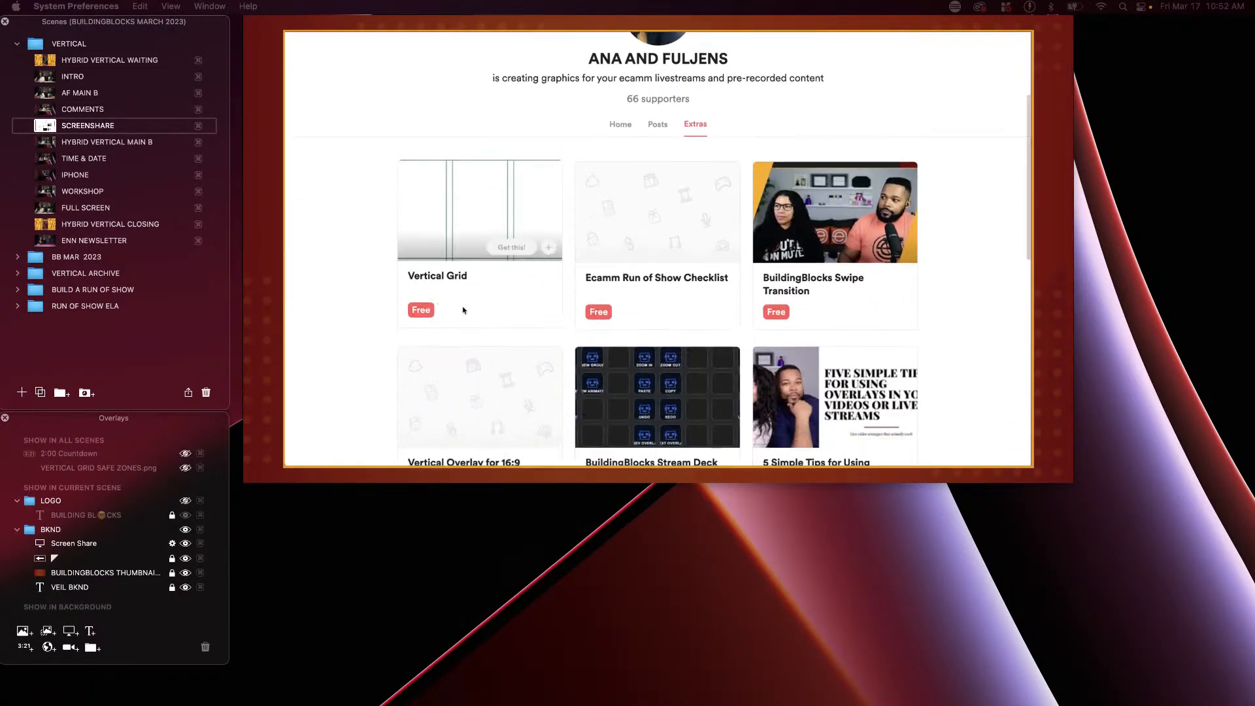
{"action": "left_click", "coordinate": [465, 309]}
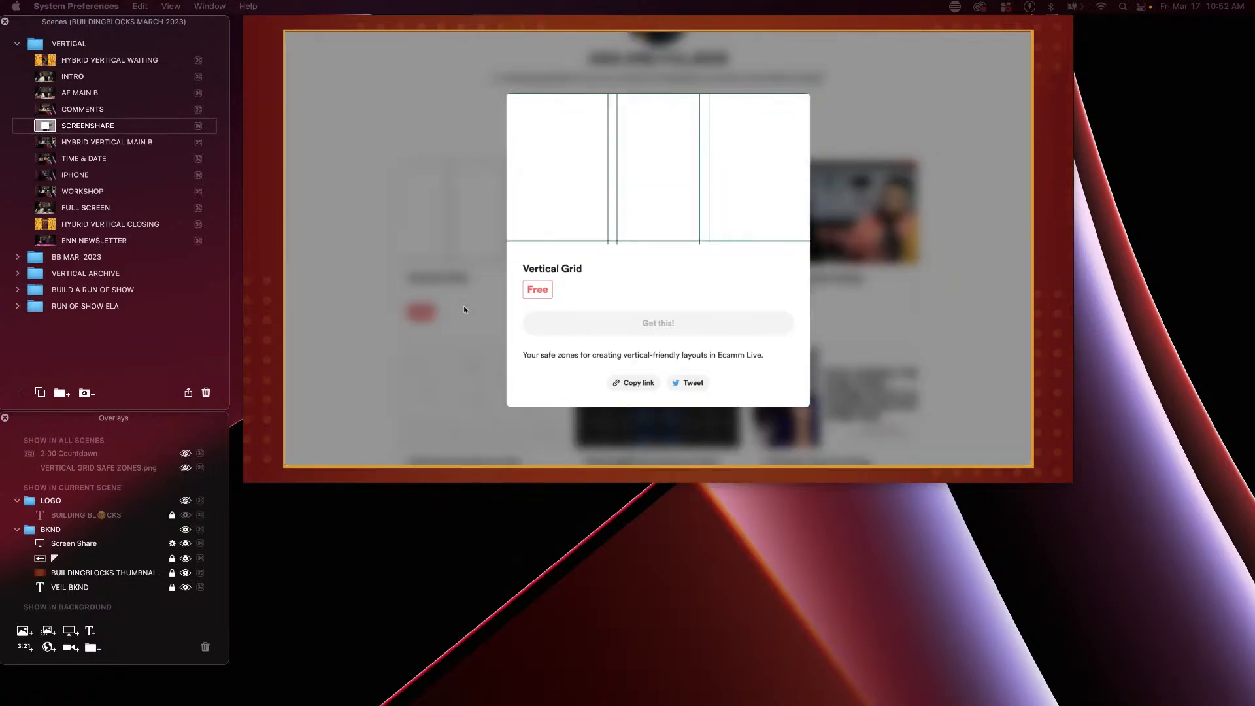
Return to the COMMENTS scene, switch to HYBRID VERTICAL CLOSING, and place viewers' chat comments on both sides of the phone frame
{"action": "key", "text": "super+4"}
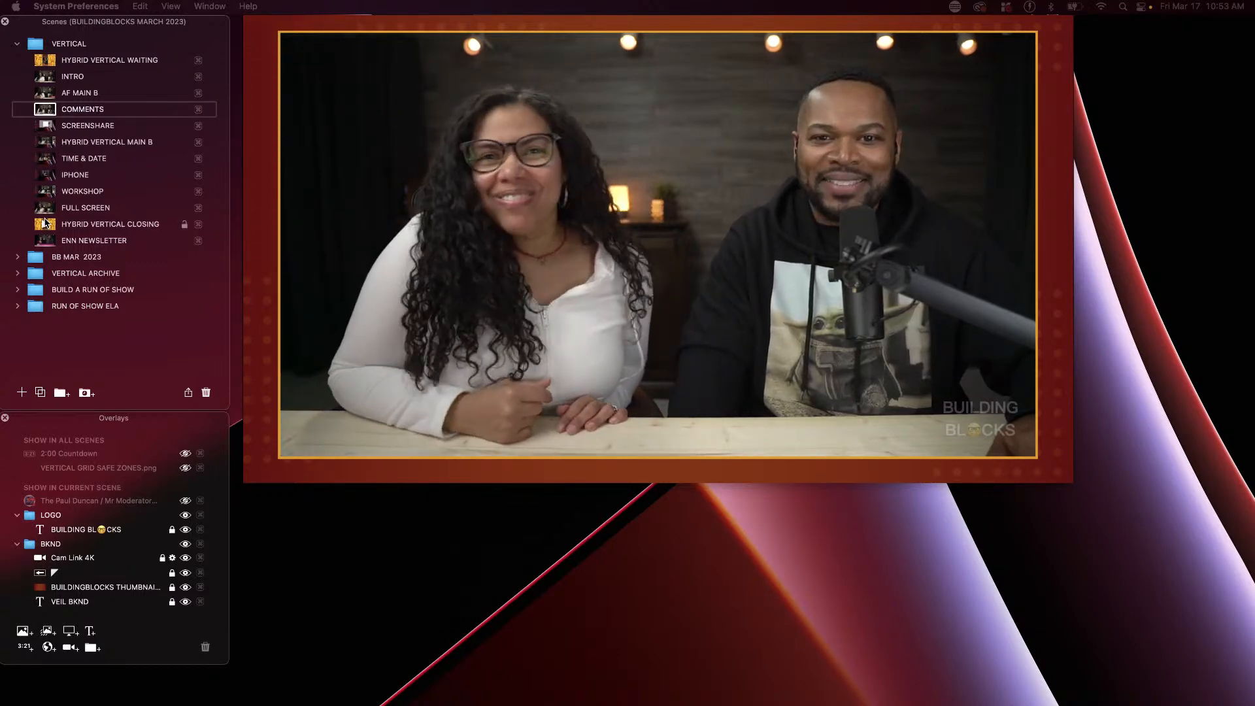
{"action": "left_click", "coordinate": [45, 224]}
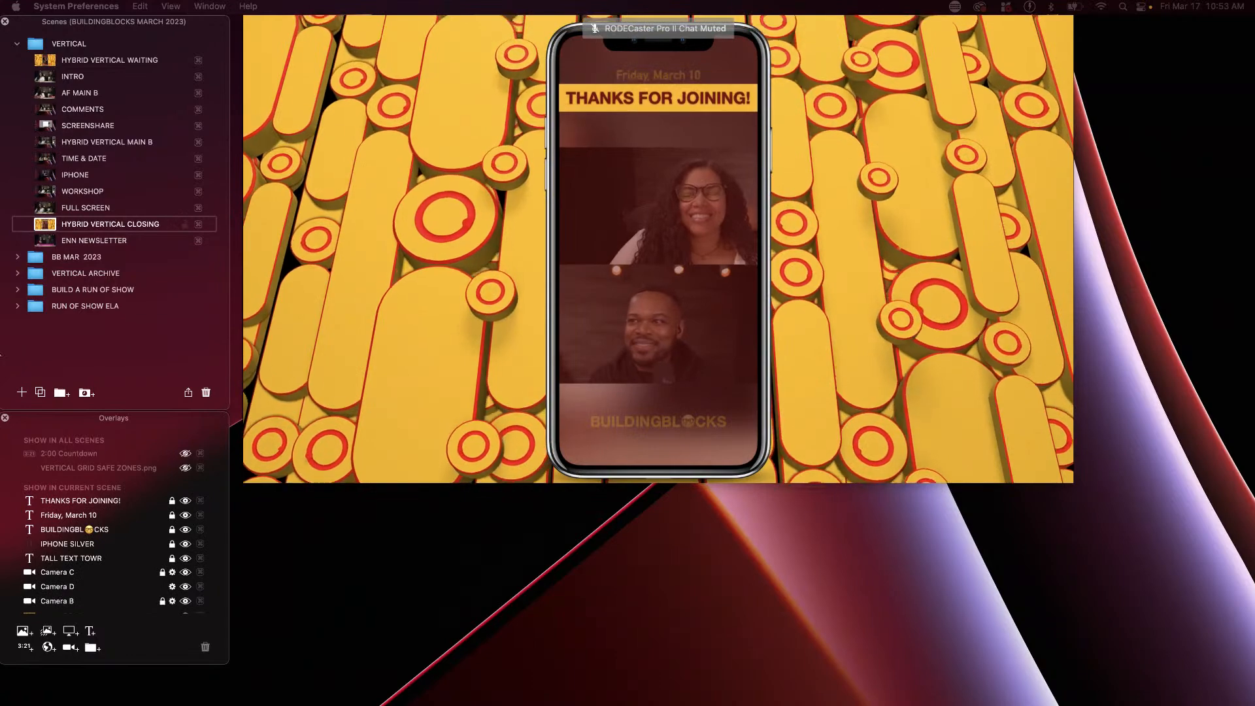
{"action": "left_click_drag", "start_coordinate": [2, 431], "coordinate": [320, 406]}
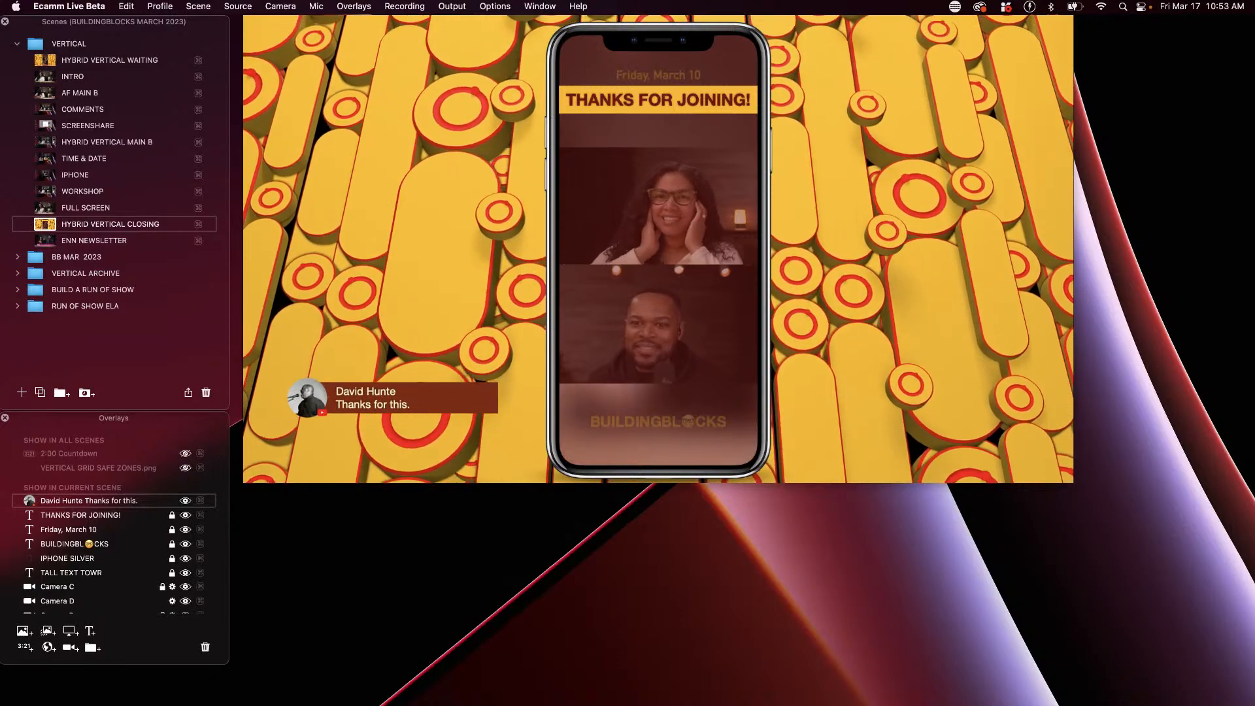
{"action": "left_click_drag", "start_coordinate": [32, 395], "coordinate": [392, 301]}
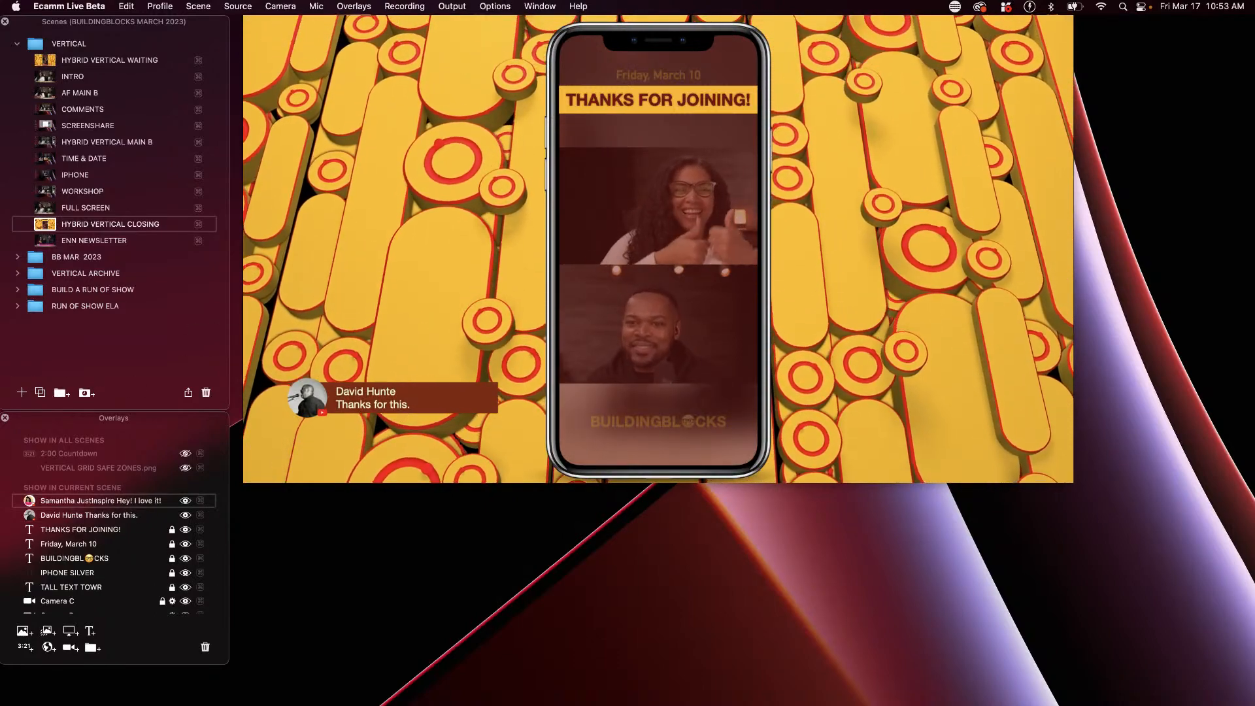
{"action": "left_click_drag", "start_coordinate": [27, 281], "coordinate": [328, 214]}
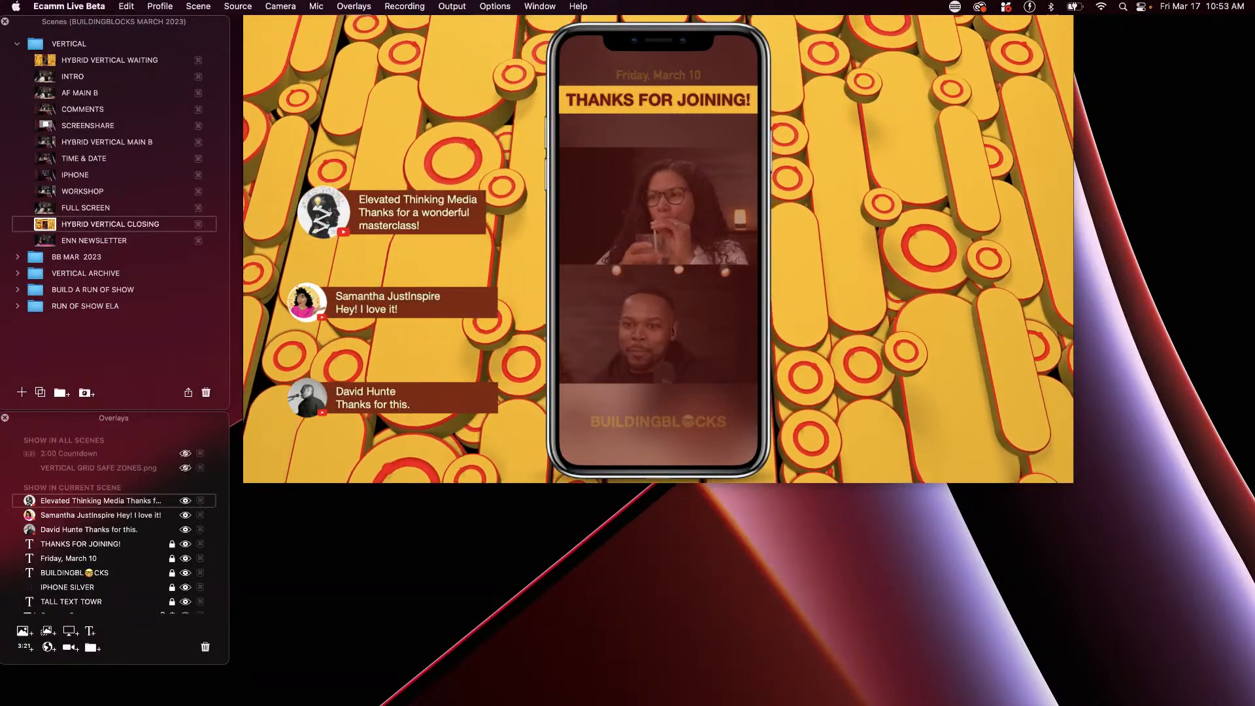
{"action": "left_click_drag", "start_coordinate": [14, 163], "coordinate": [327, 126]}
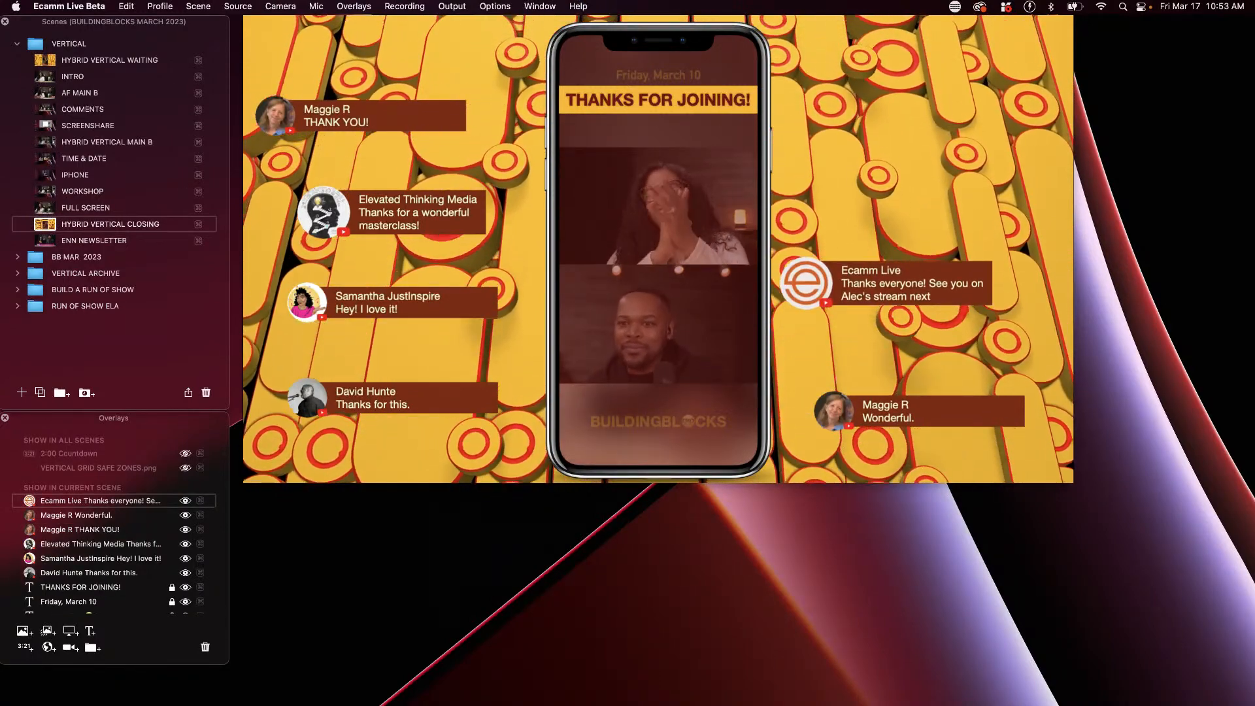
{"action": "left_click_drag", "start_coordinate": [0, 104], "coordinate": [844, 142]}
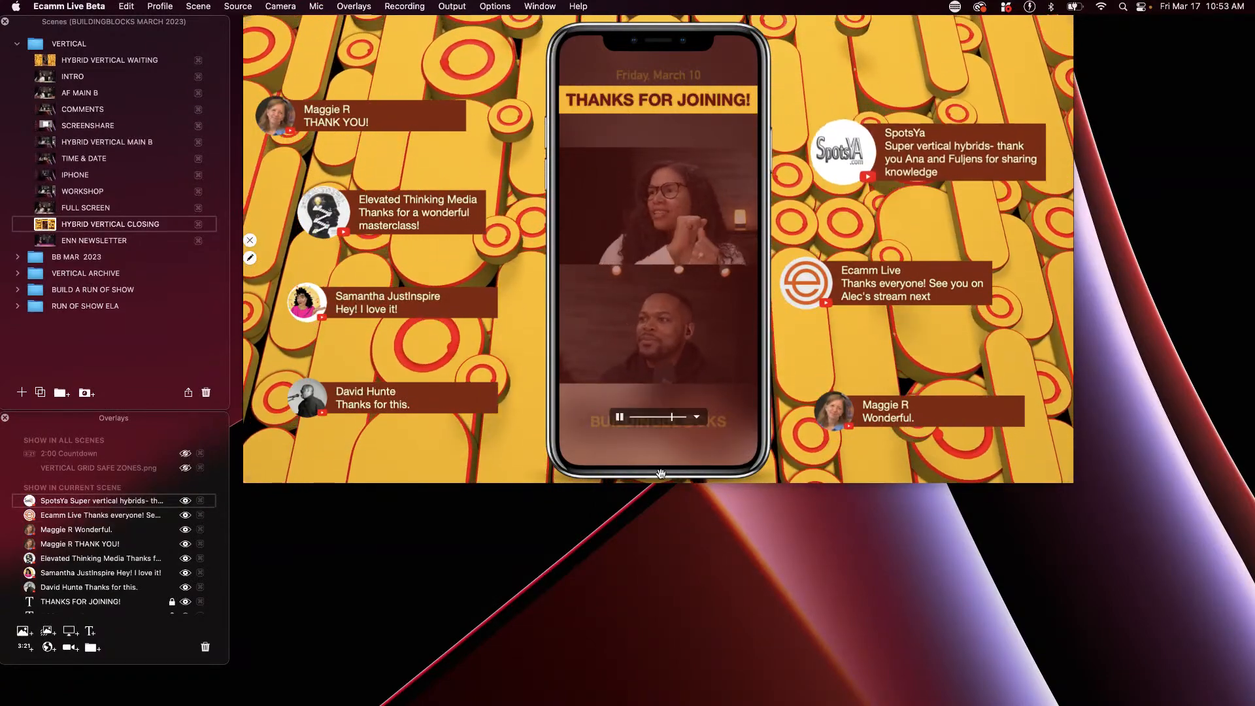